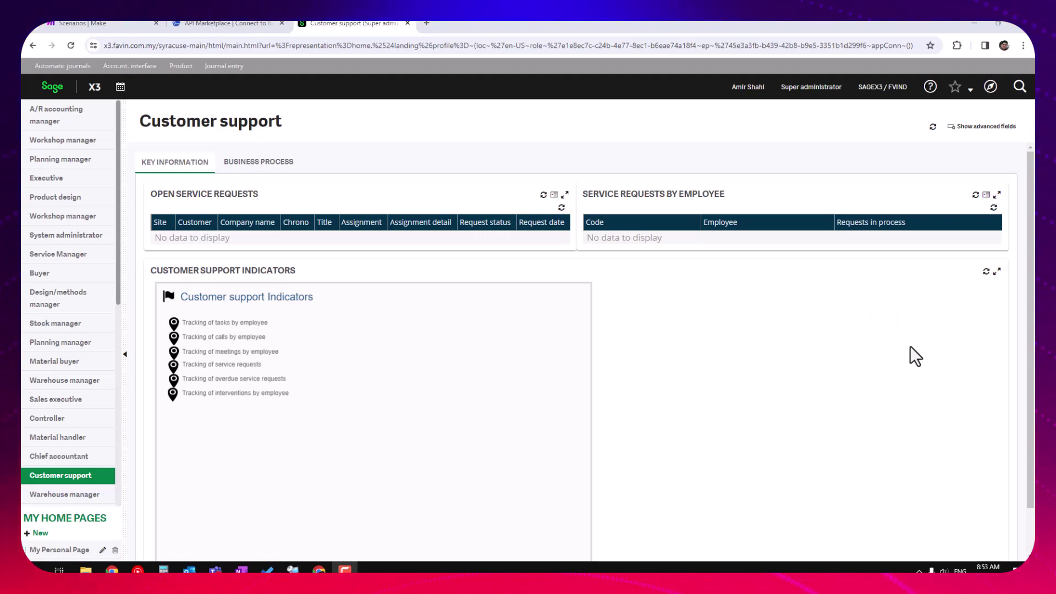
Open the Import/export templates function from the Setup module
left_click(993, 88)
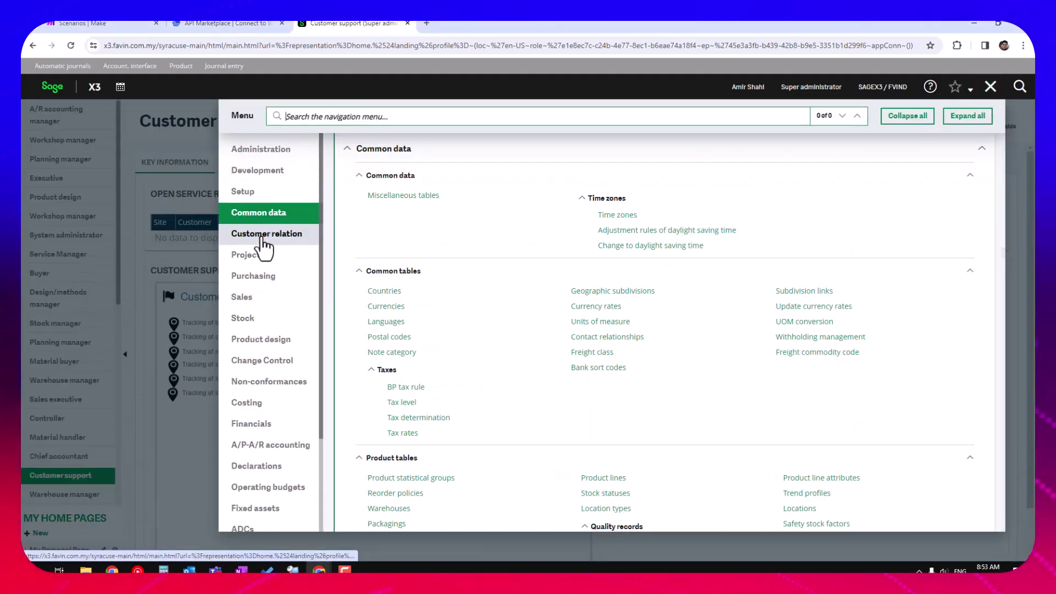
left_click(266, 196)
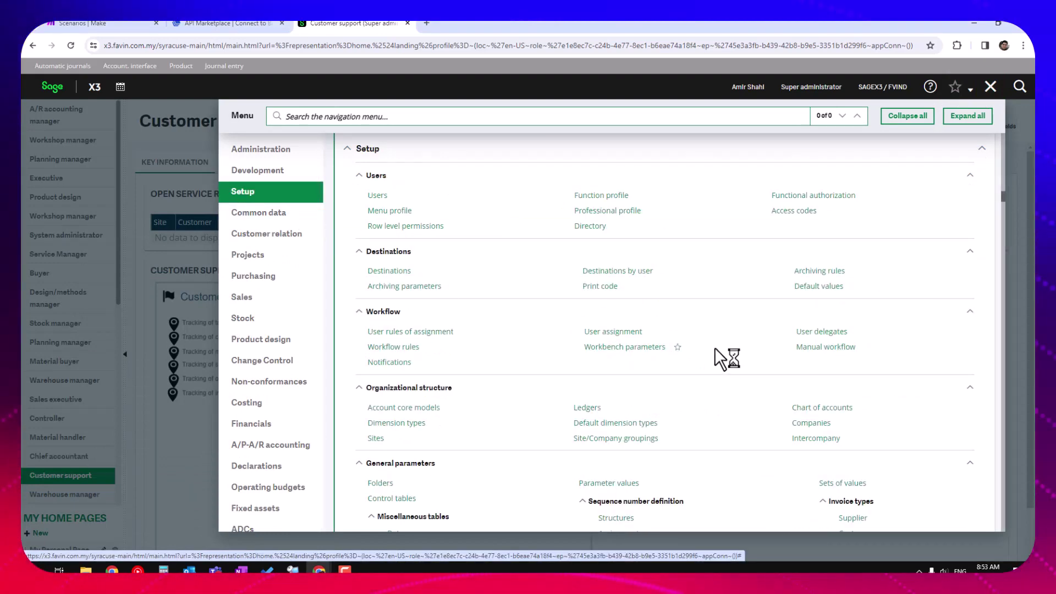
scroll(714, 347, "down", 3)
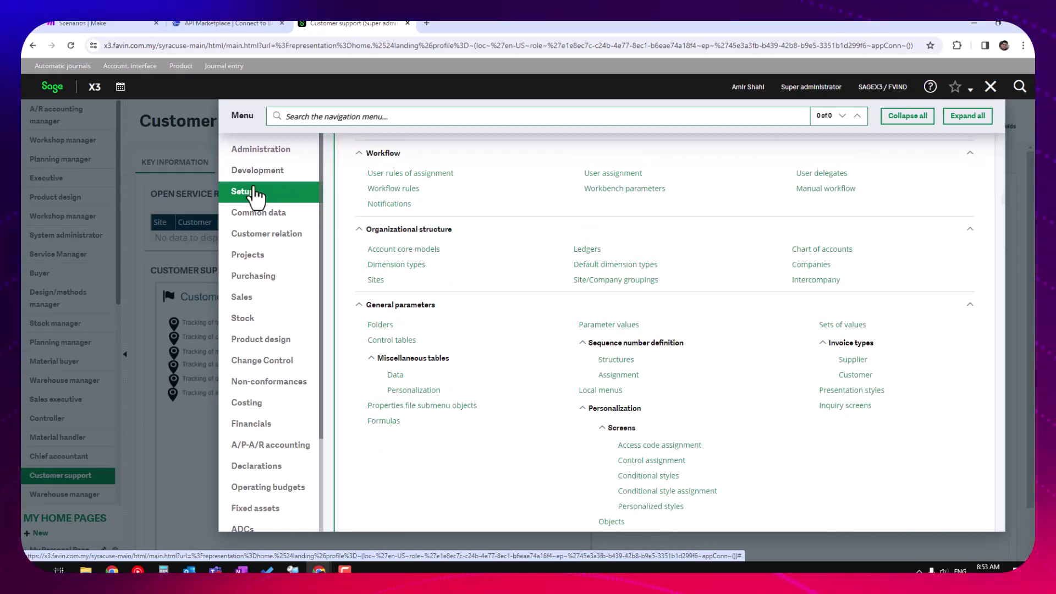
left_click(285, 199)
scroll(758, 319, "down", 8)
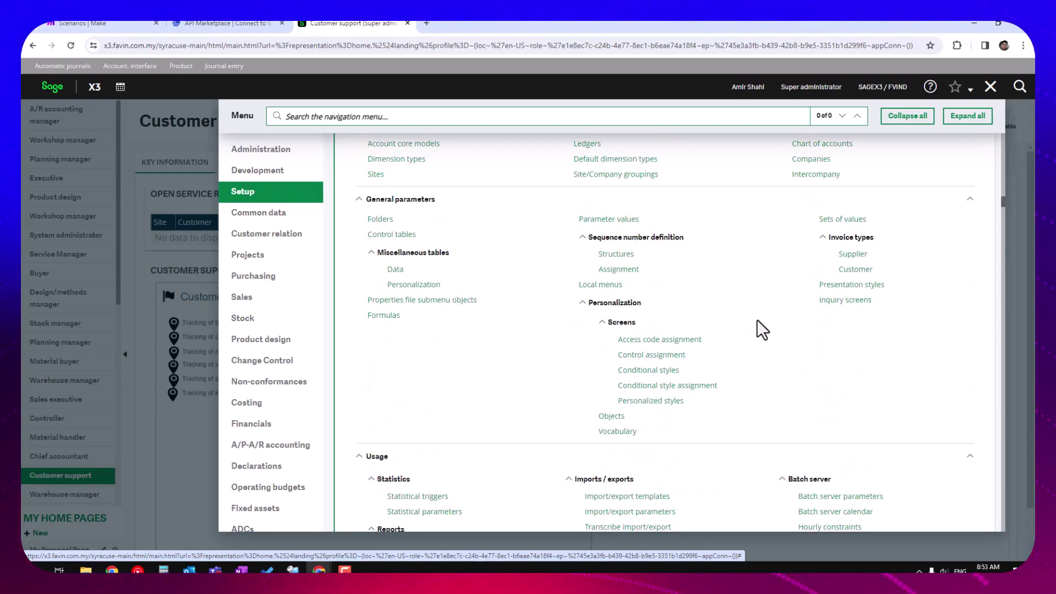
left_click(604, 342)
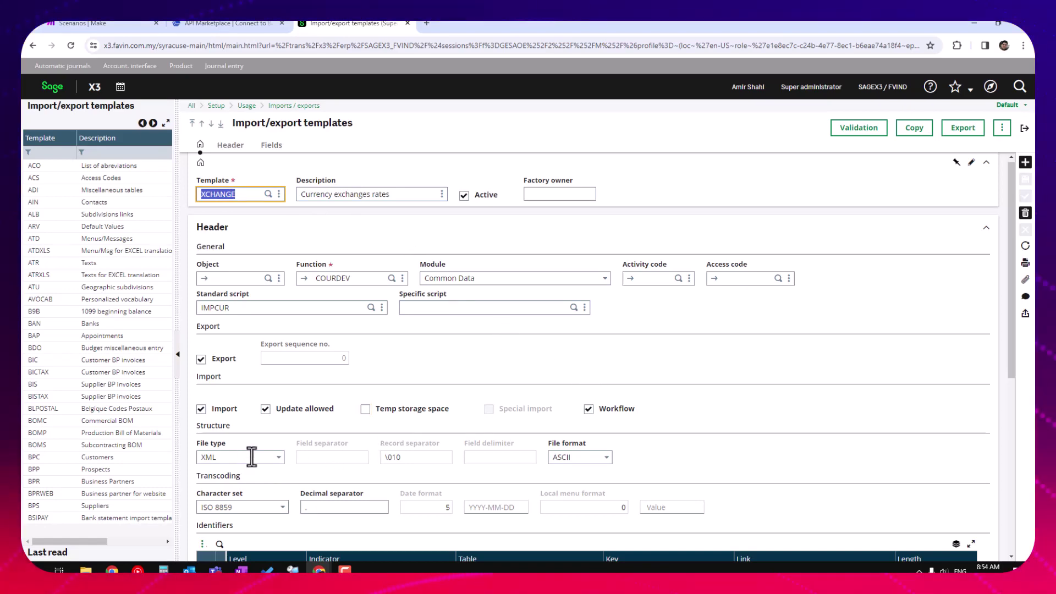
Review the header, identifiers and fields of the XCHANGE currency rates template, and close the function
scroll(461, 372, "down", 5)
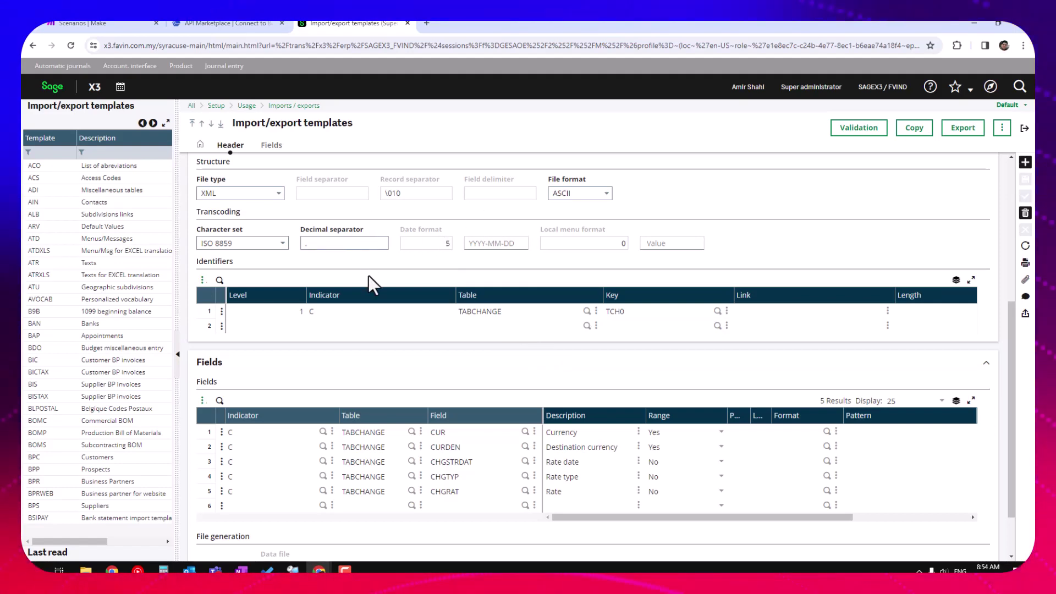
scroll(372, 260, "up", 5)
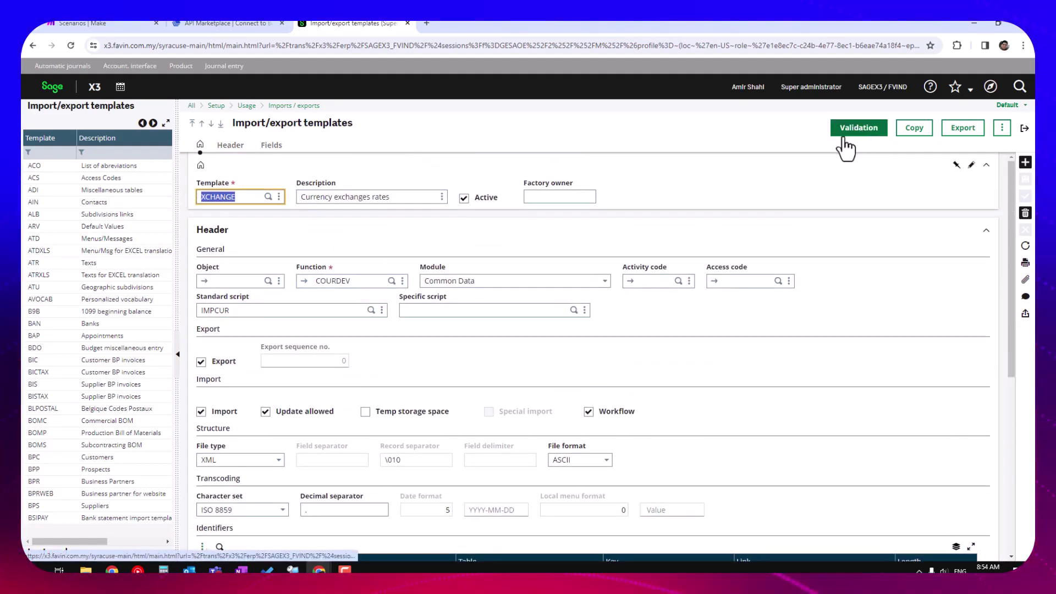
left_click(1024, 129)
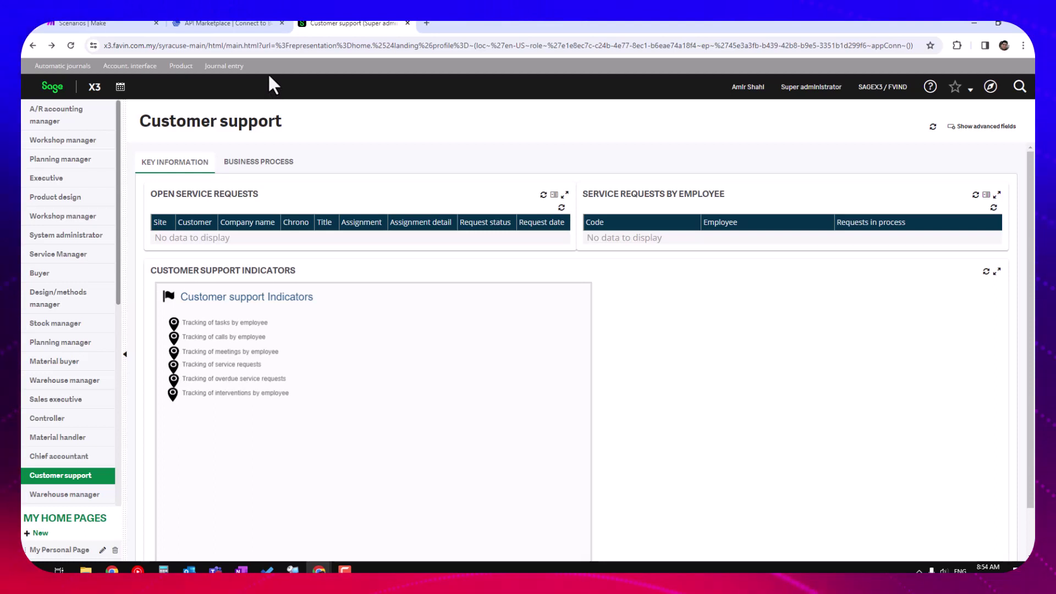
Switch to the APILayer marketplace and open the live demo of the Exchange Rates Data API
left_click(234, 25)
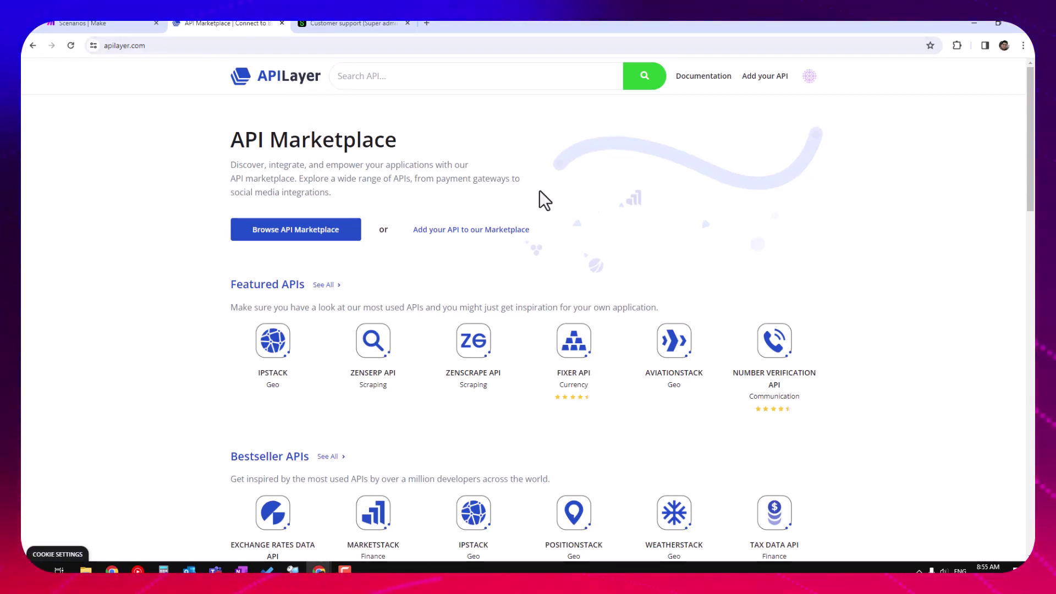
scroll(195, 220, "down", 2)
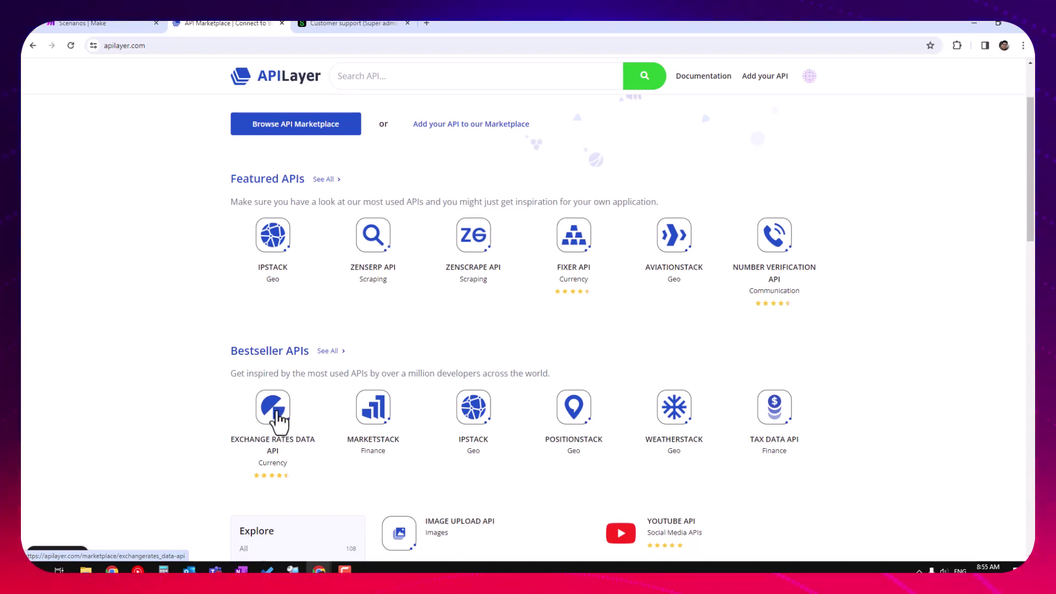
left_click(274, 424)
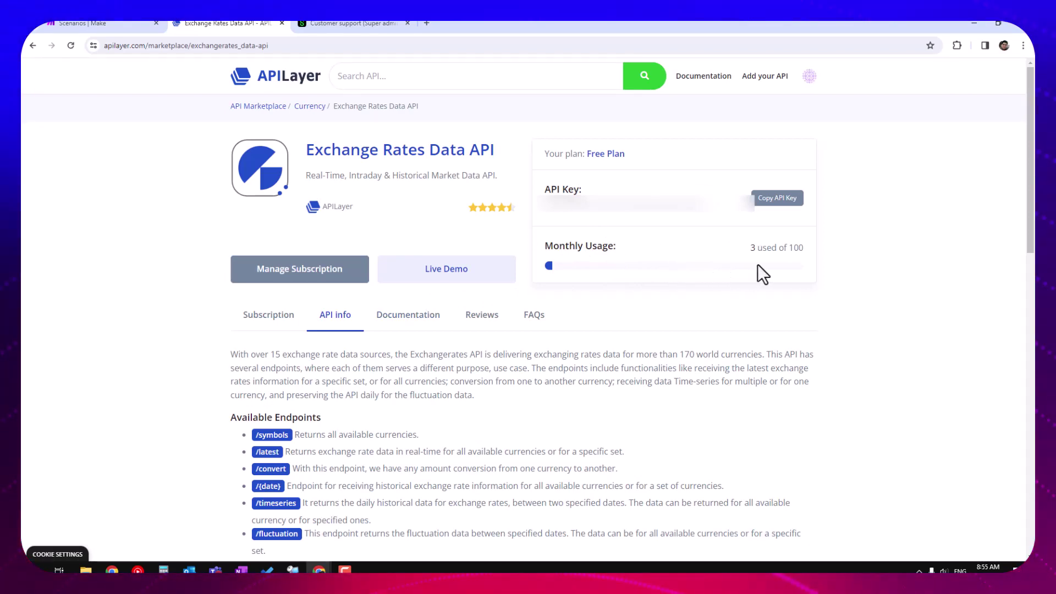
left_click(461, 275)
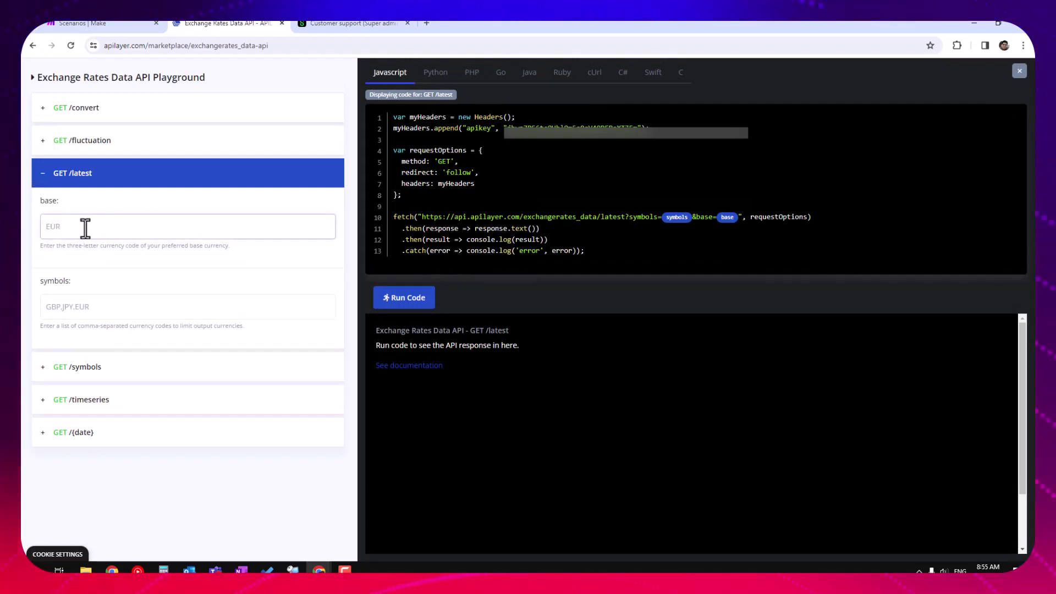
Set the GET /latest request's base currency to AUD and its symbols to GBP,EUR,USD,SGD,MYR
type("AUD")
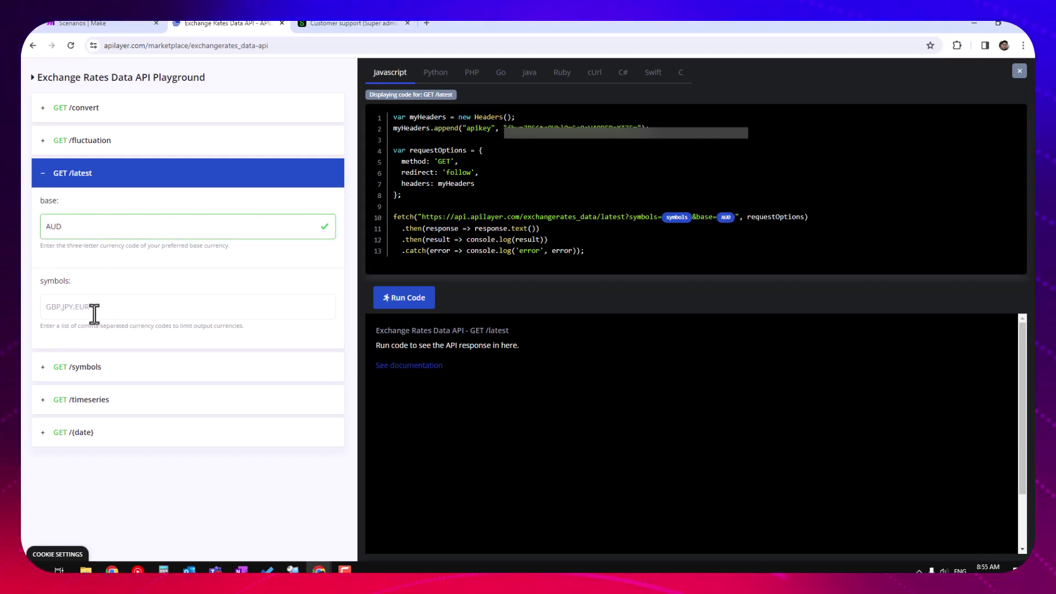
left_click(91, 308)
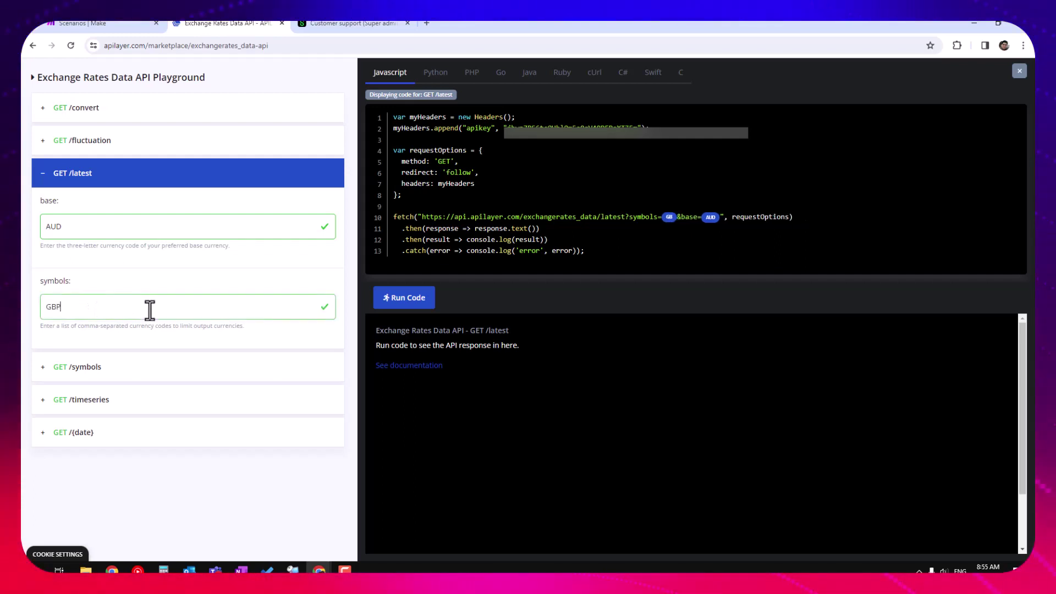
type("GBP,EUR,")
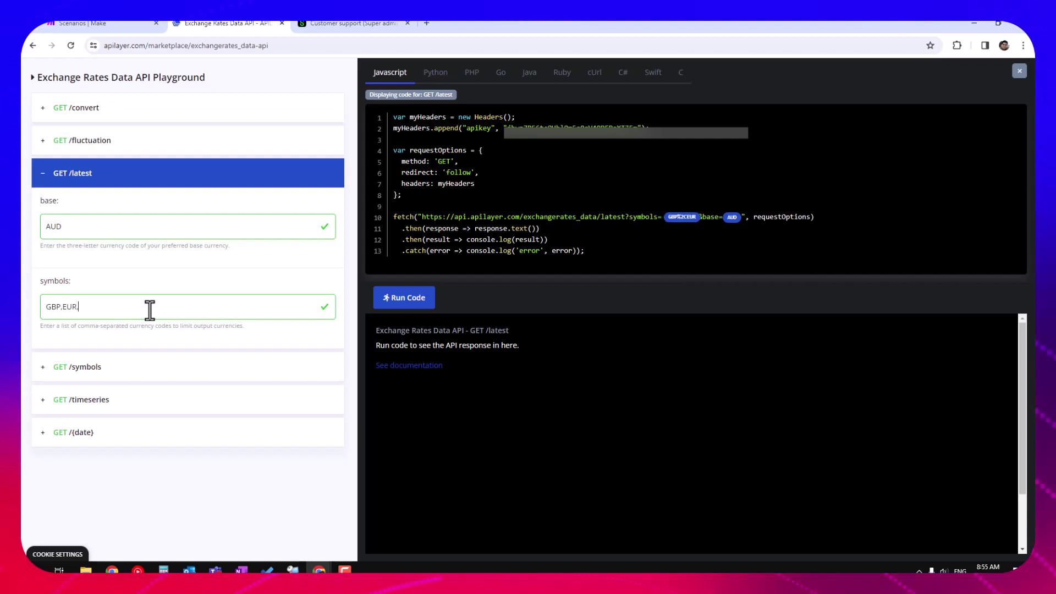
type("USD,S")
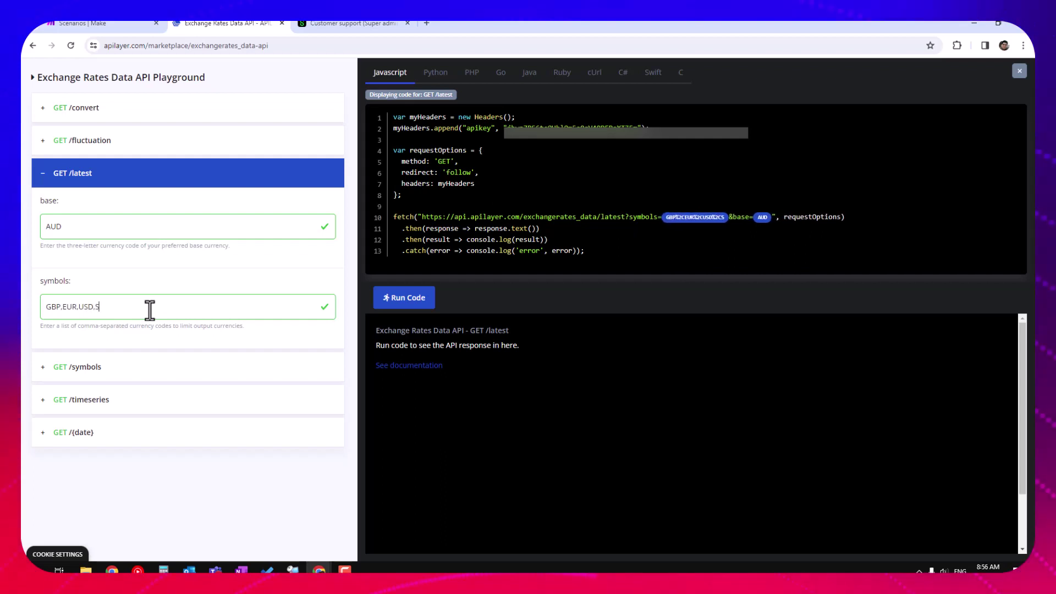
type("GD,M")
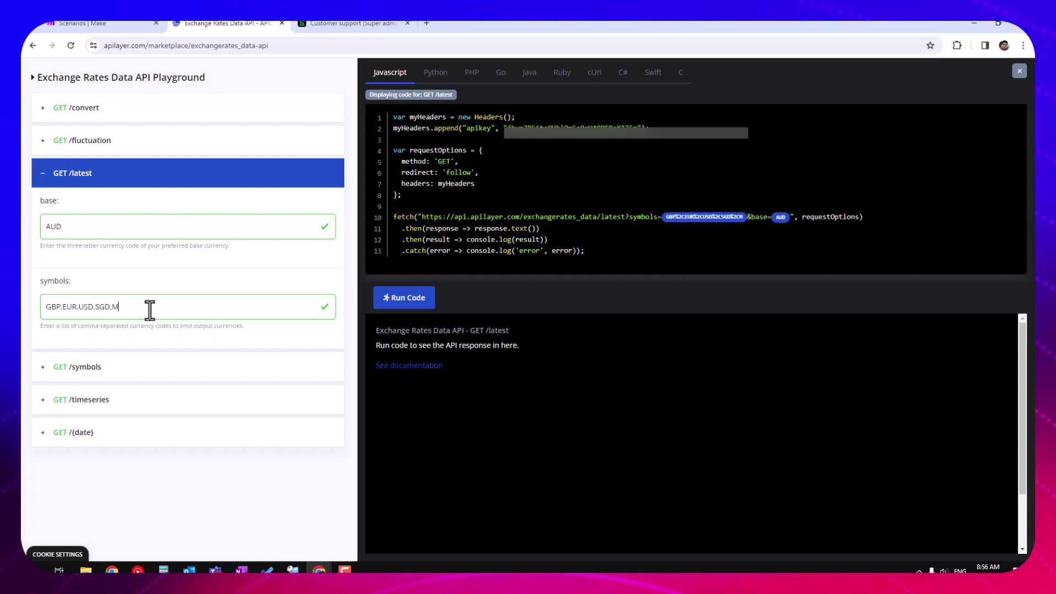
type("YR")
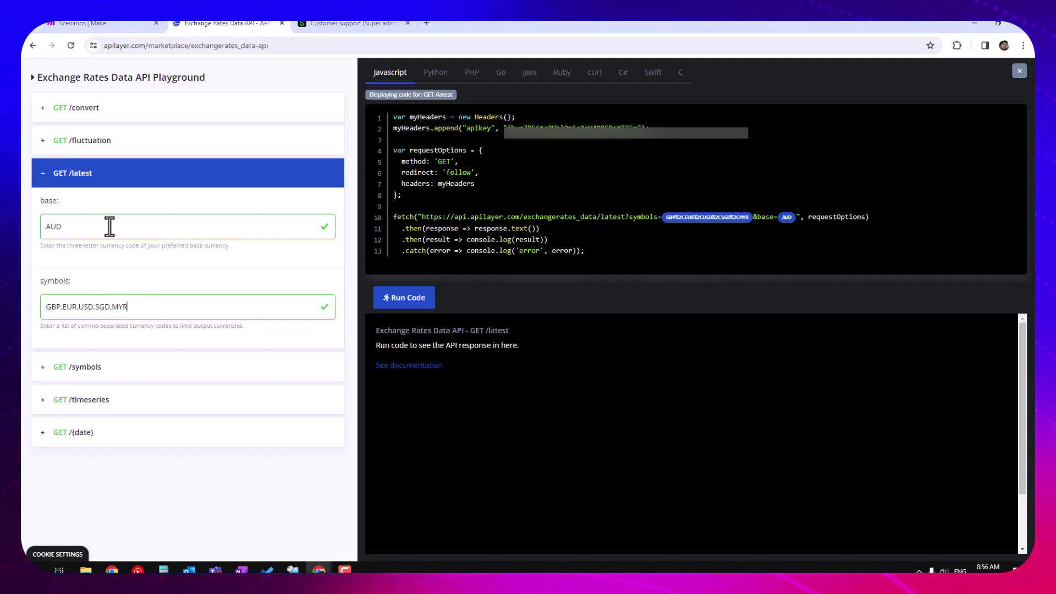
left_click(146, 306)
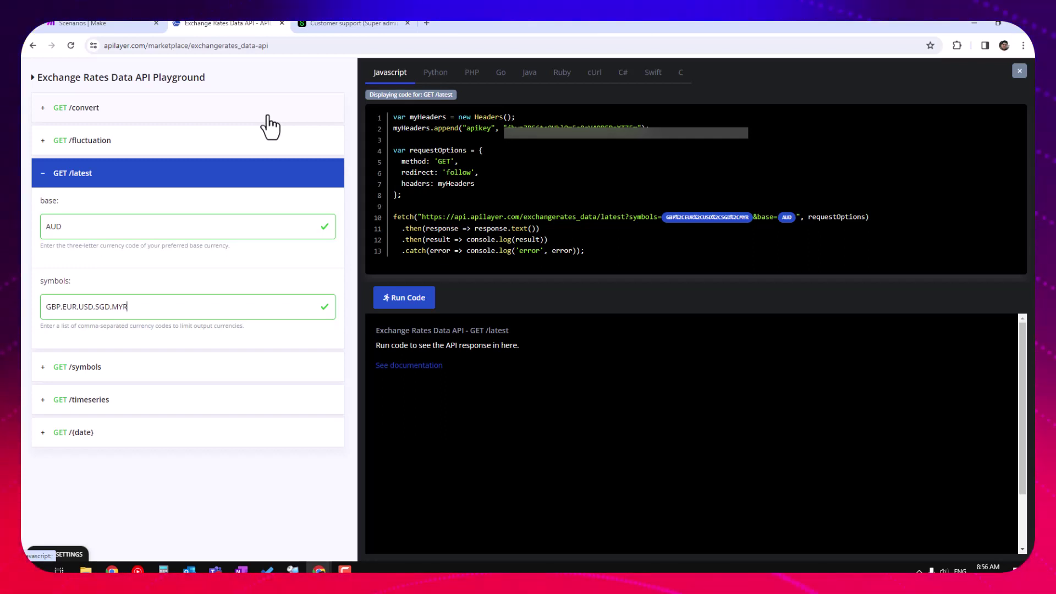
Switch to Make, create a new scenario named "Update Sage X3 Currencies", and open the application list for its first module
left_click(95, 25)
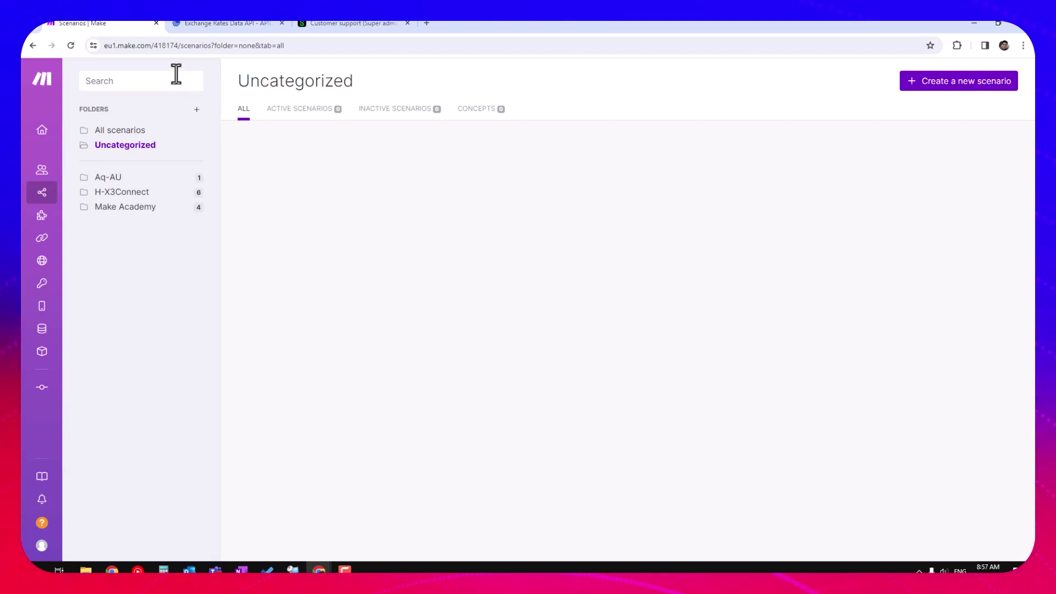
mouse_move(46, 207)
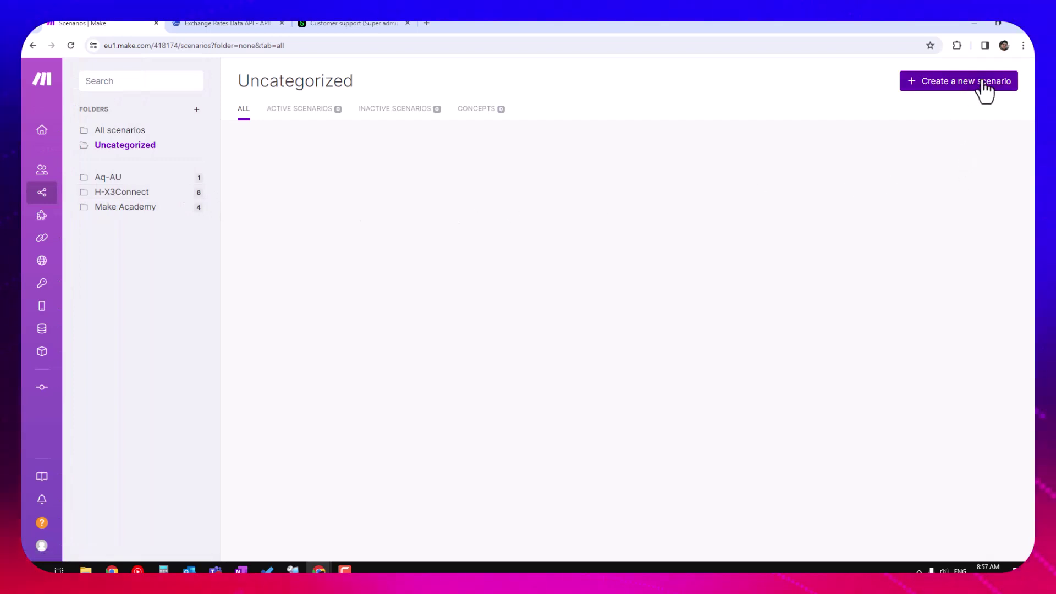
left_click(965, 85)
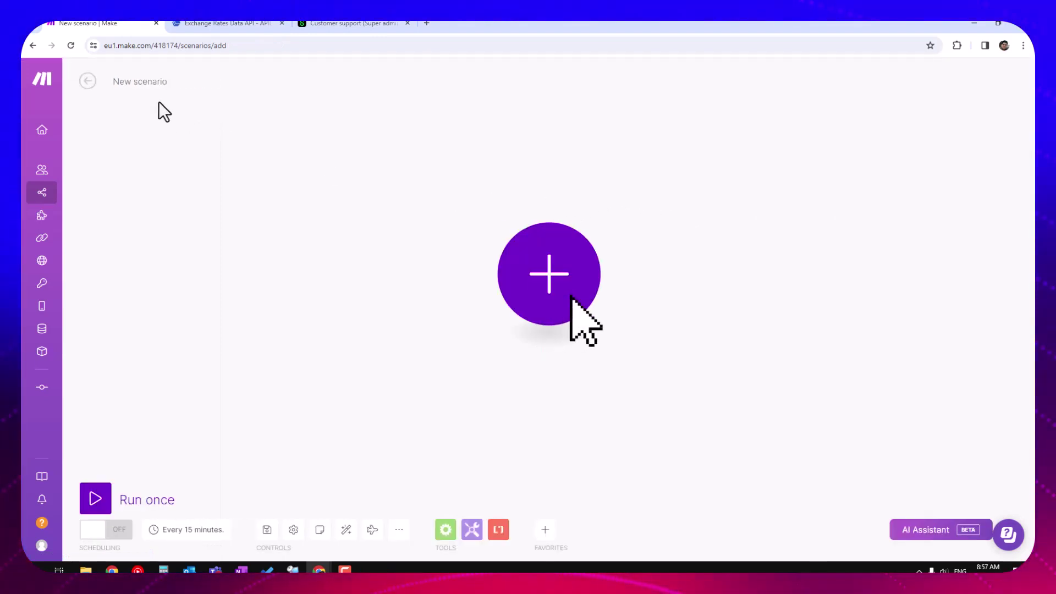
double_click(150, 83)
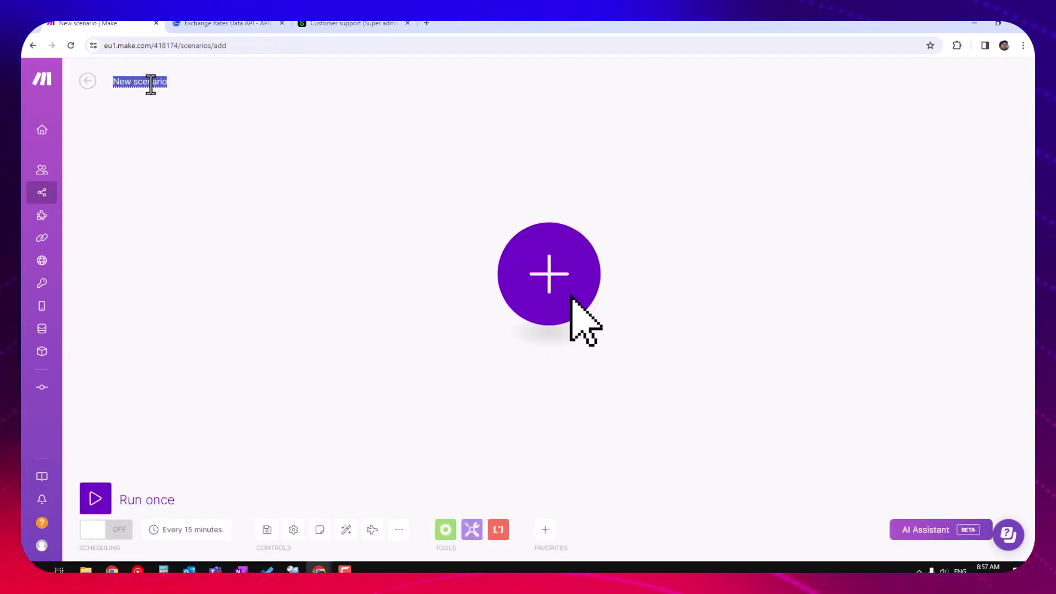
type("Up")
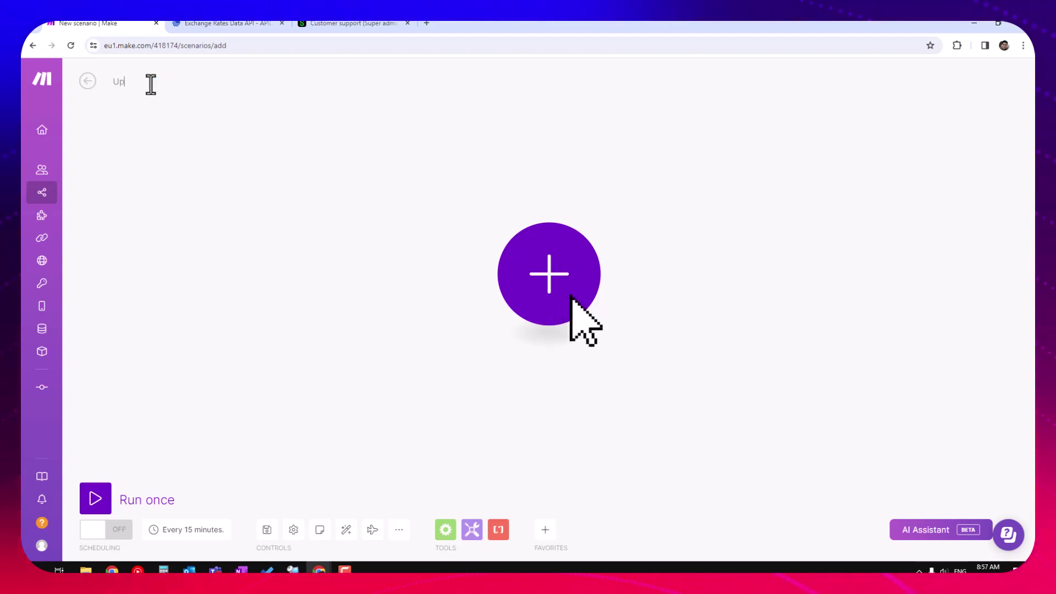
type("date Stage X3")
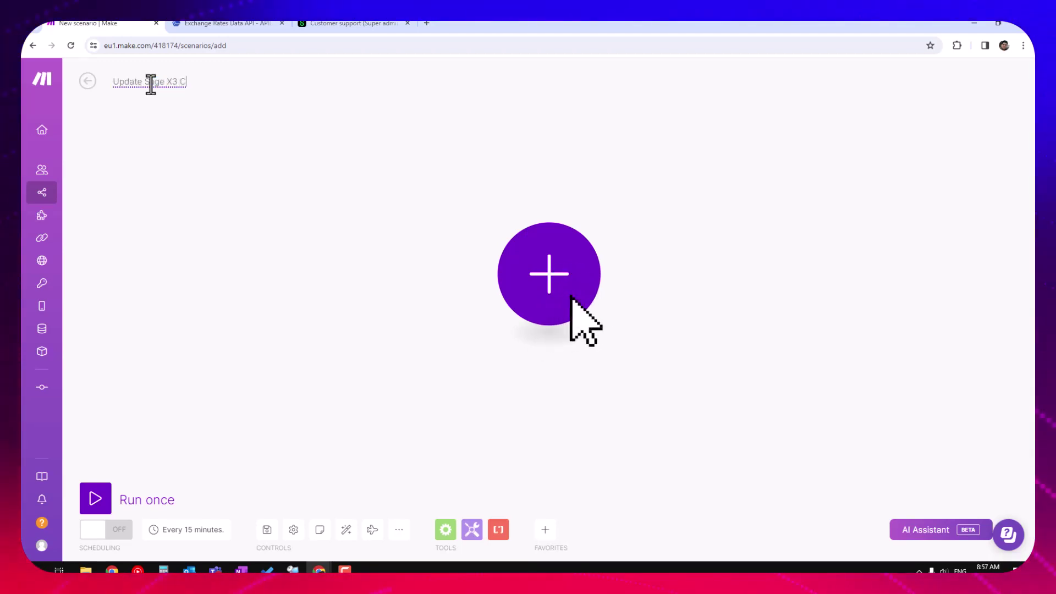
type(" Currencies")
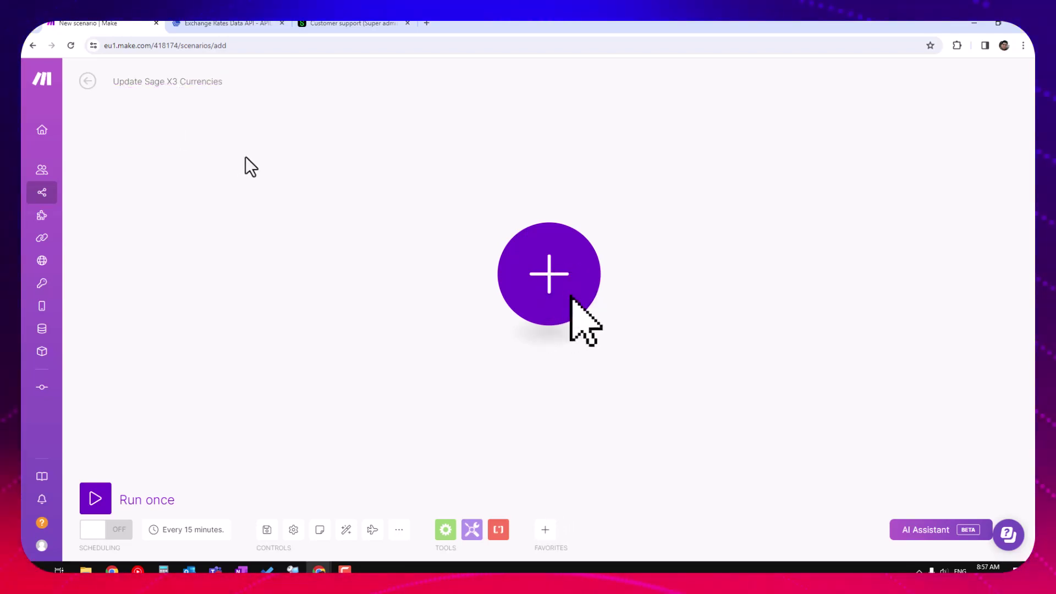
left_click(548, 281)
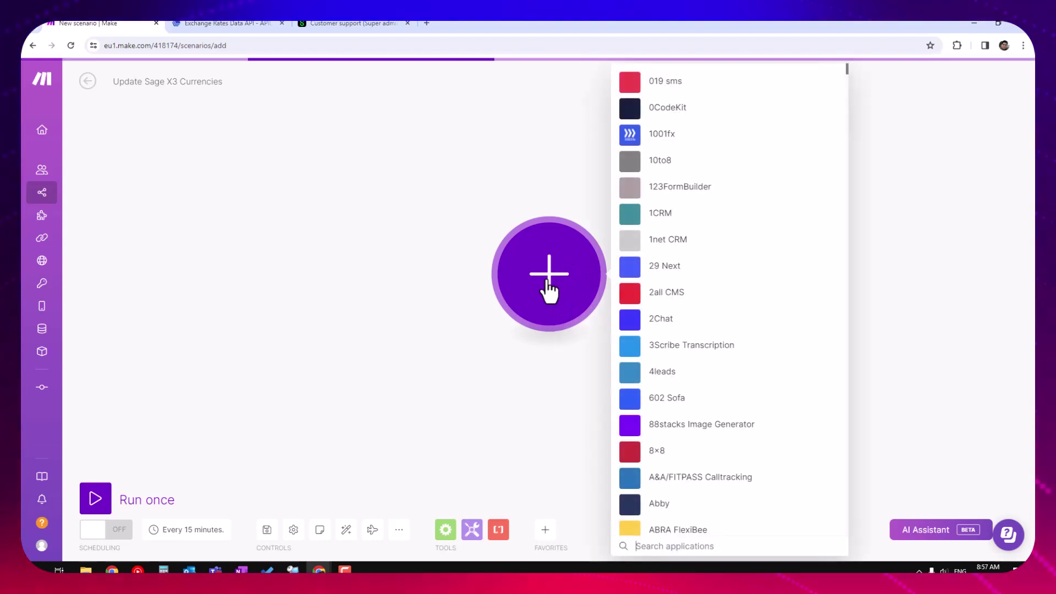
Run the GET /latest request in the APILayer playground to check its response, and return to Make
left_click(209, 21)
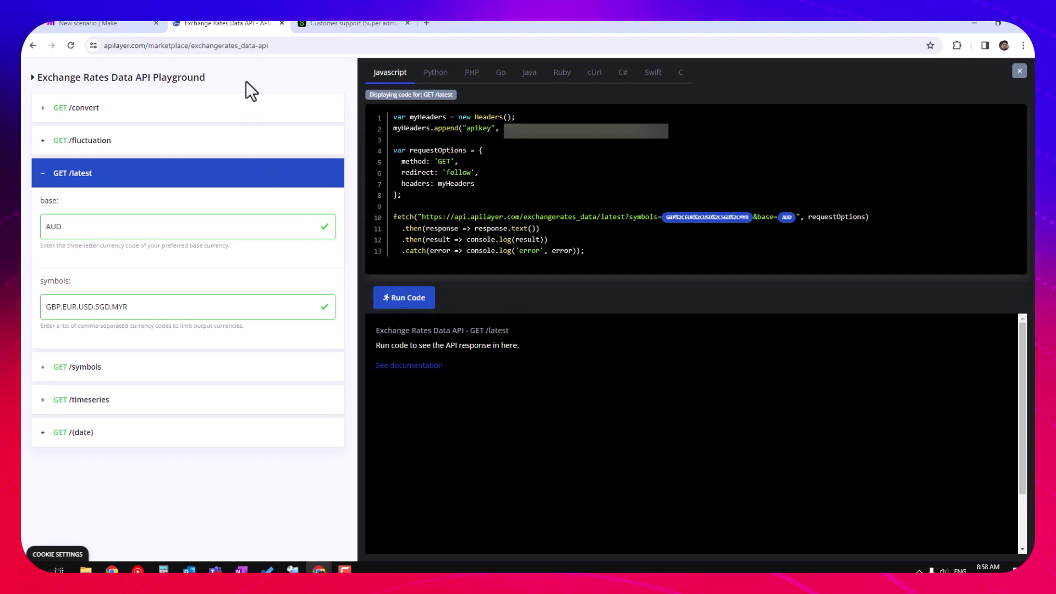
left_click(418, 306)
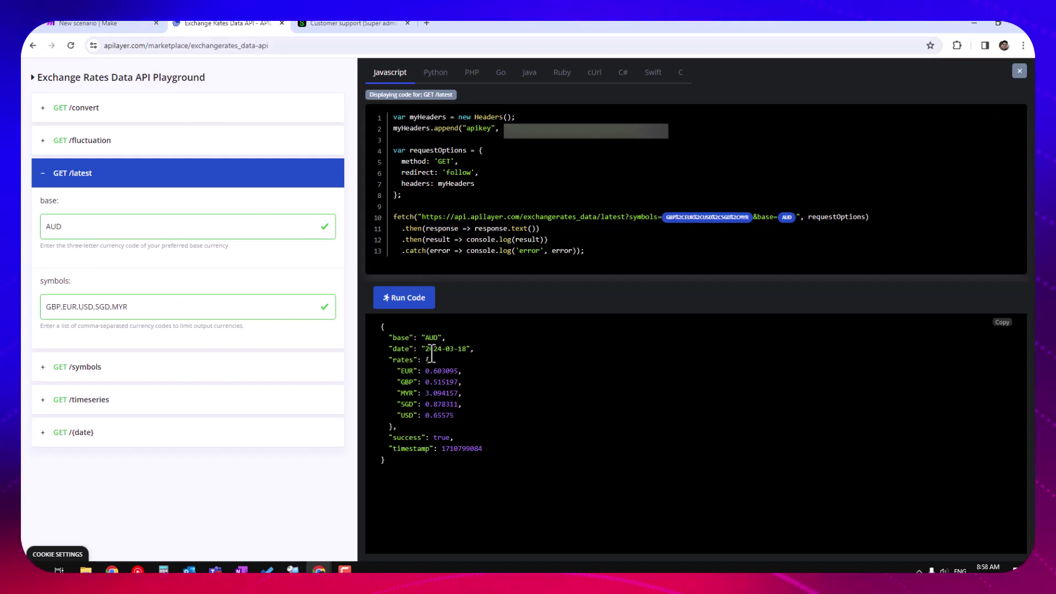
left_click(92, 22)
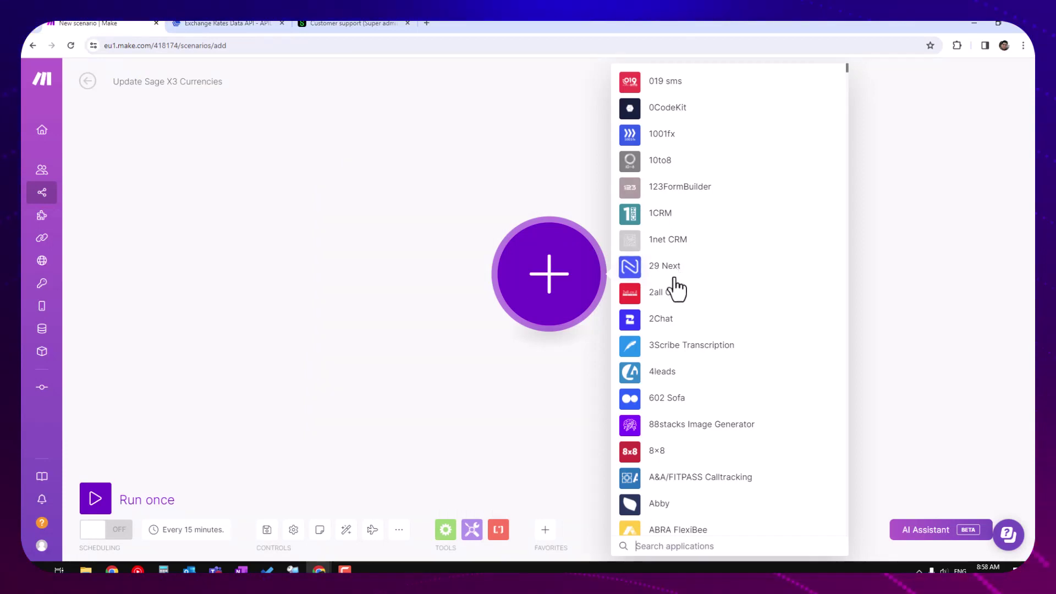
Search the applications for "http" and add the HTTP "Make a request" module to the scenario
type("h")
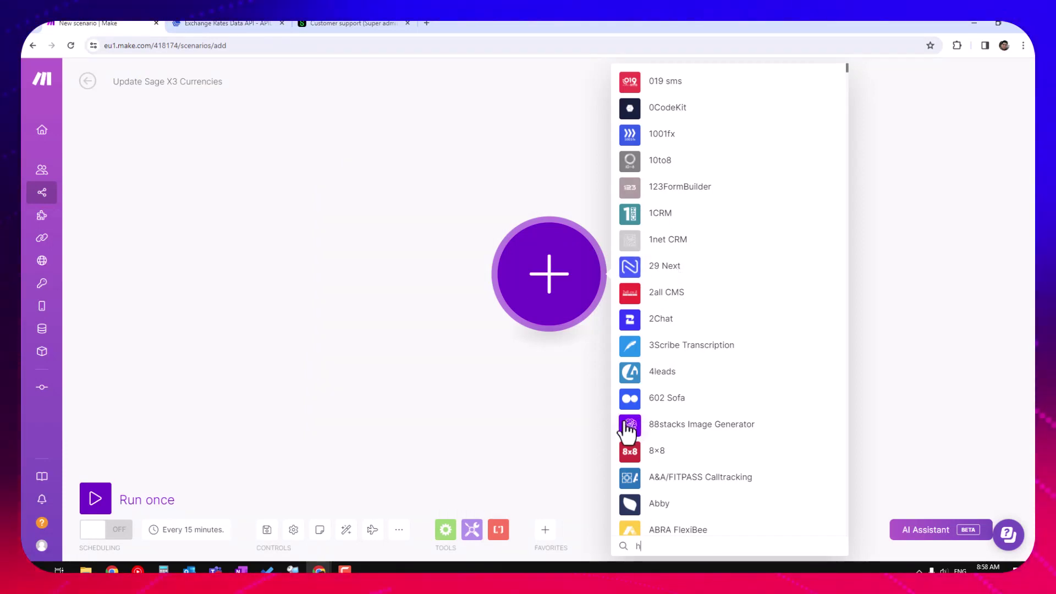
type("ttp")
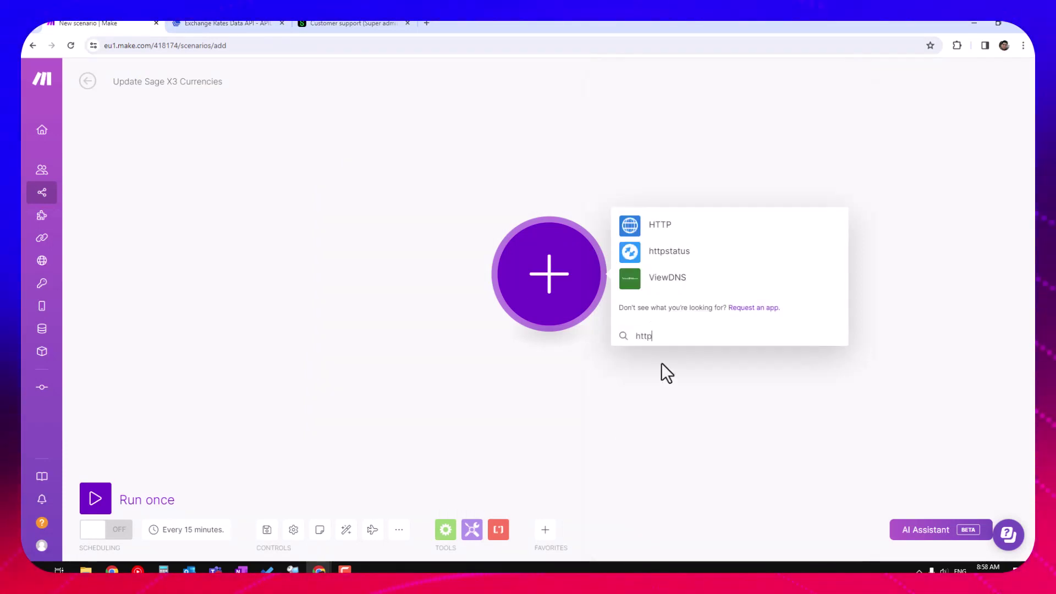
left_click(663, 232)
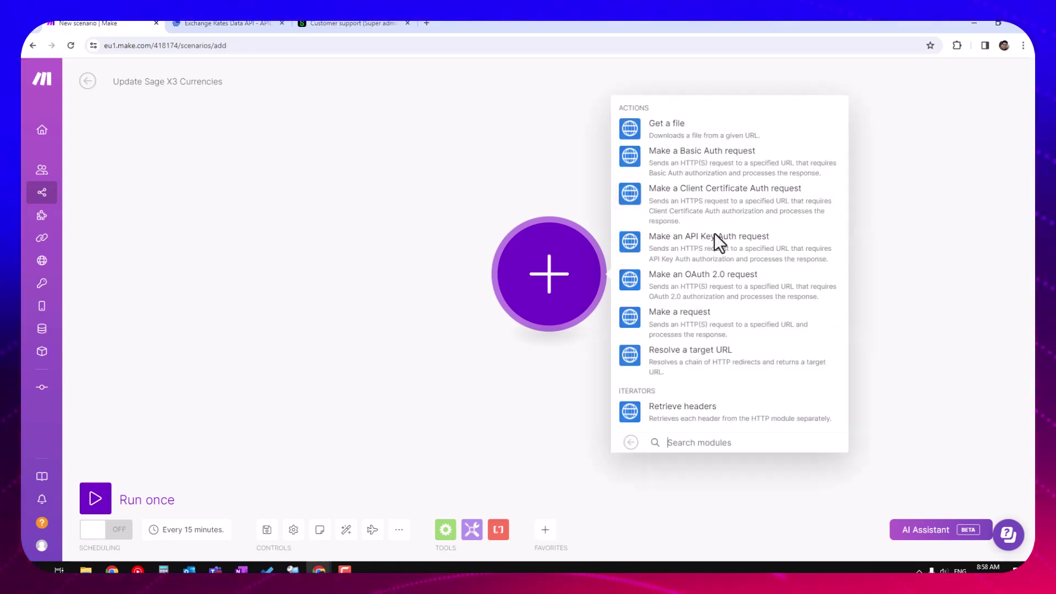
left_click(691, 336)
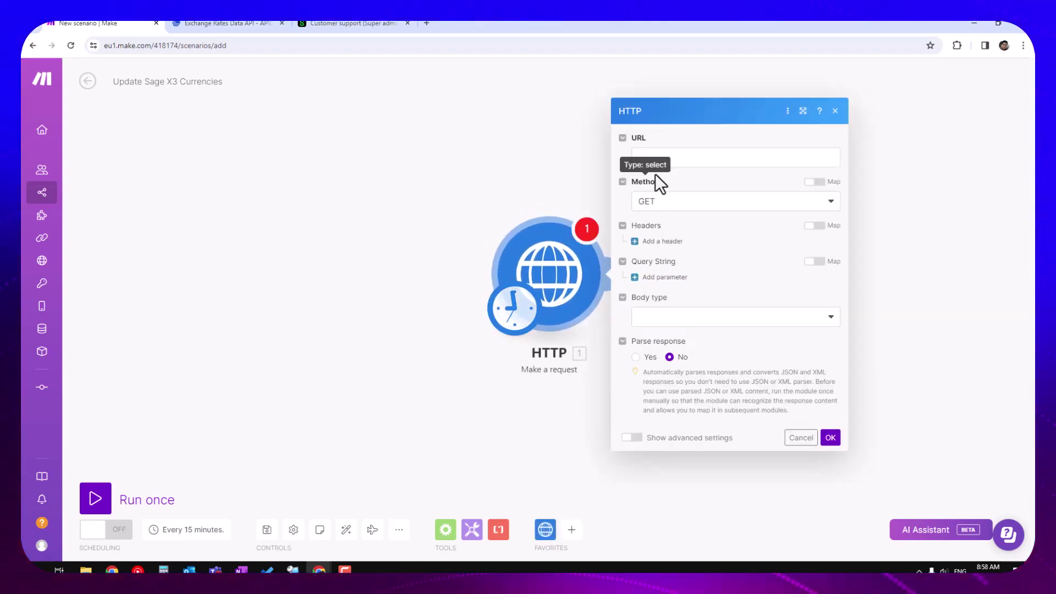
Copy the GET /latest request URL, including its symbols and base parameters, from the APILayer playground into the HTTP module's URL in Make
left_click(659, 160)
left_click(209, 25)
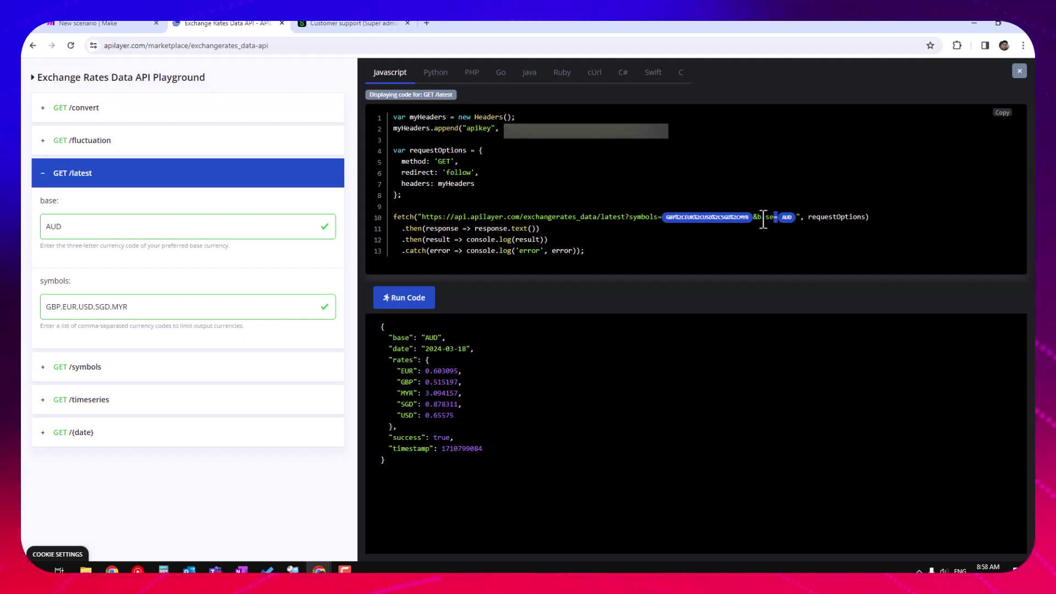
left_click_drag(763, 217, 432, 216)
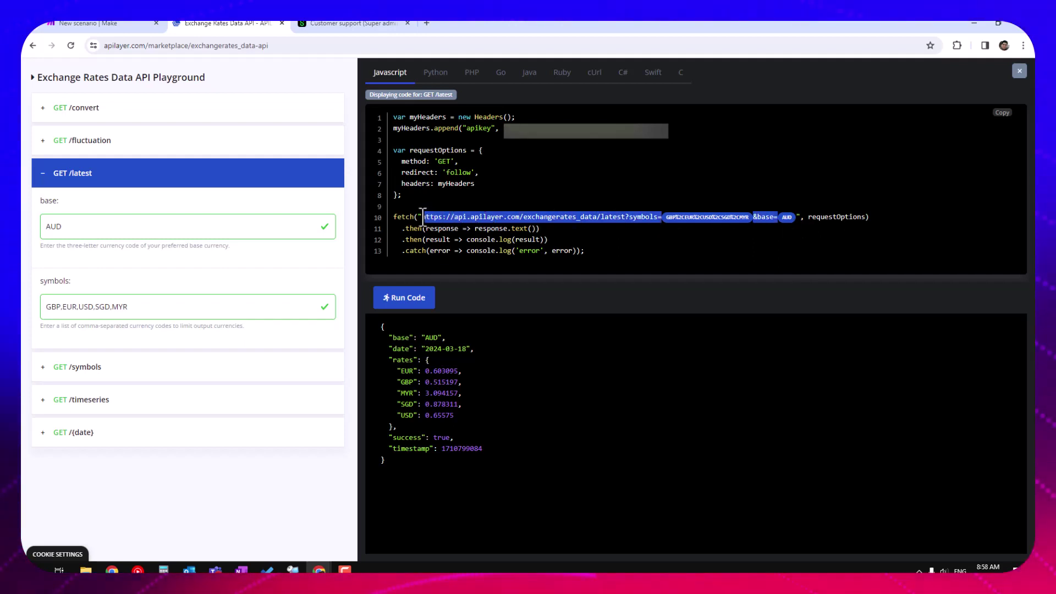
right_click(425, 219)
left_click(445, 227)
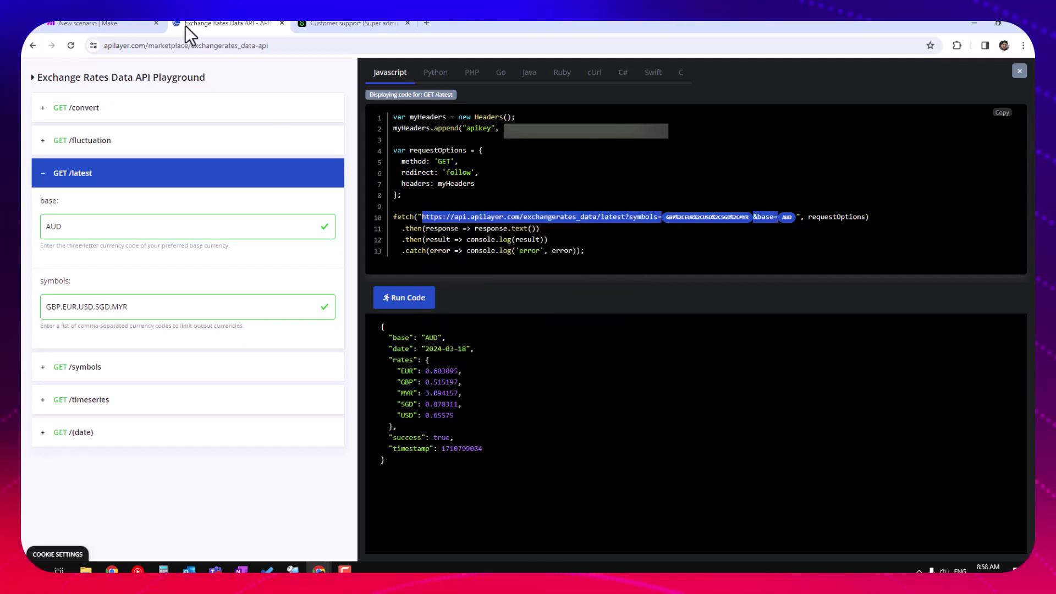
left_click(75, 23)
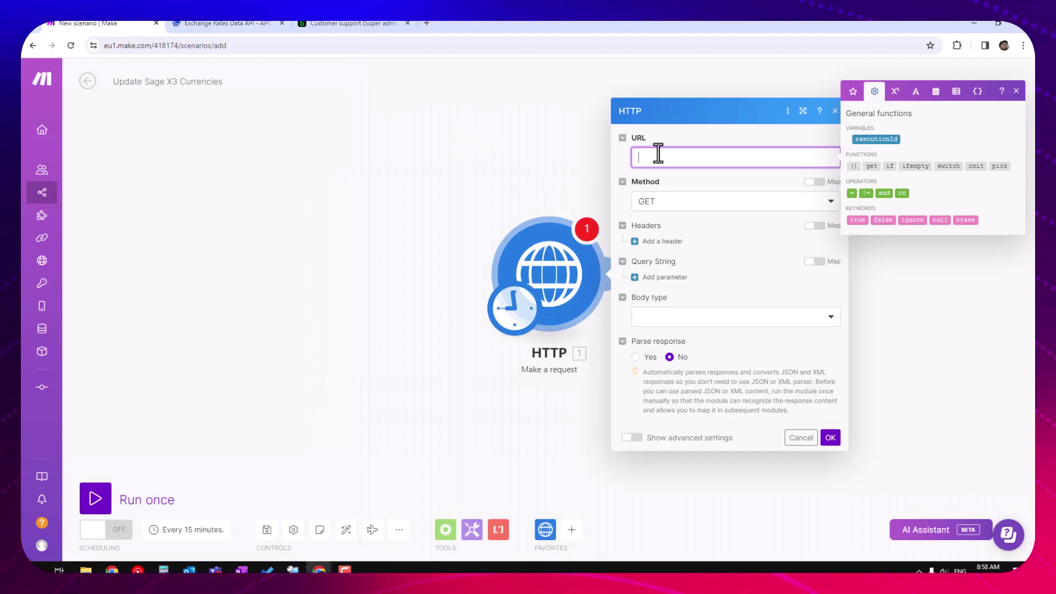
key("ctrl+v")
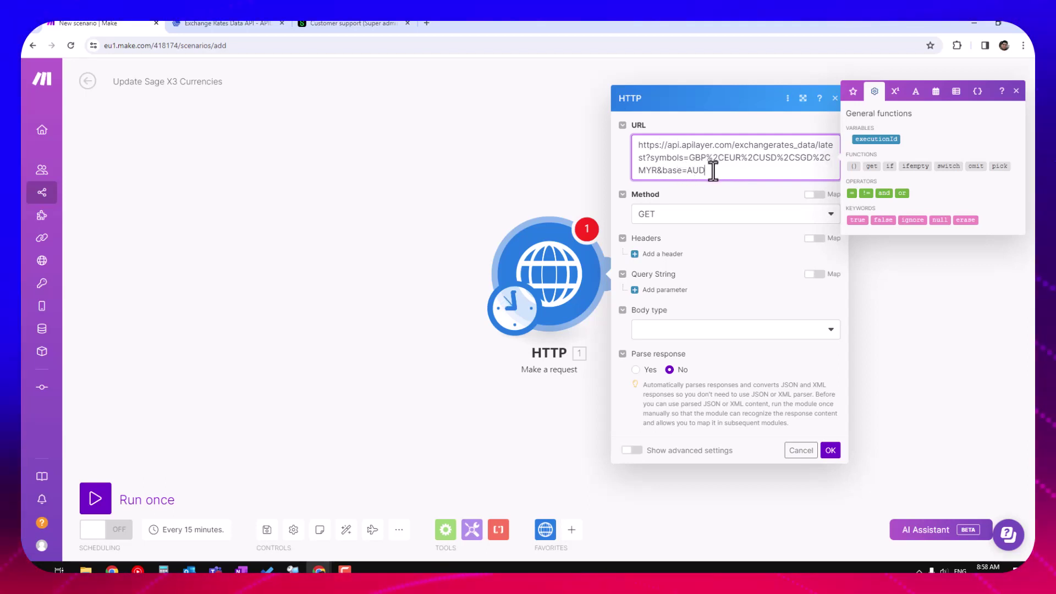
Switch to the APILayer playground, check the request method, copy the API key from the sample code, and return to Make
left_click(231, 23)
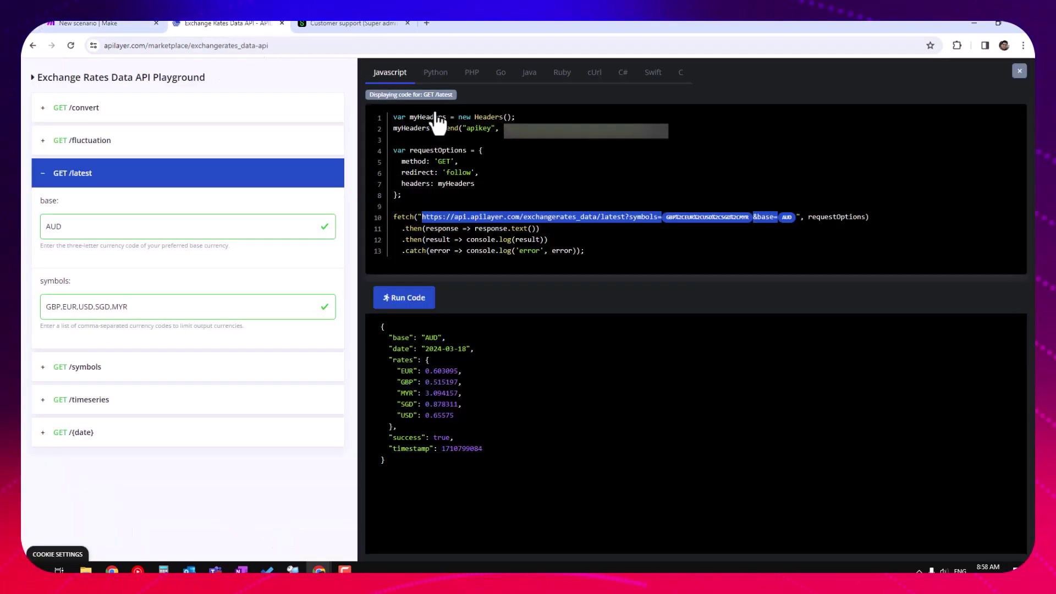
left_click_drag(451, 164, 439, 163)
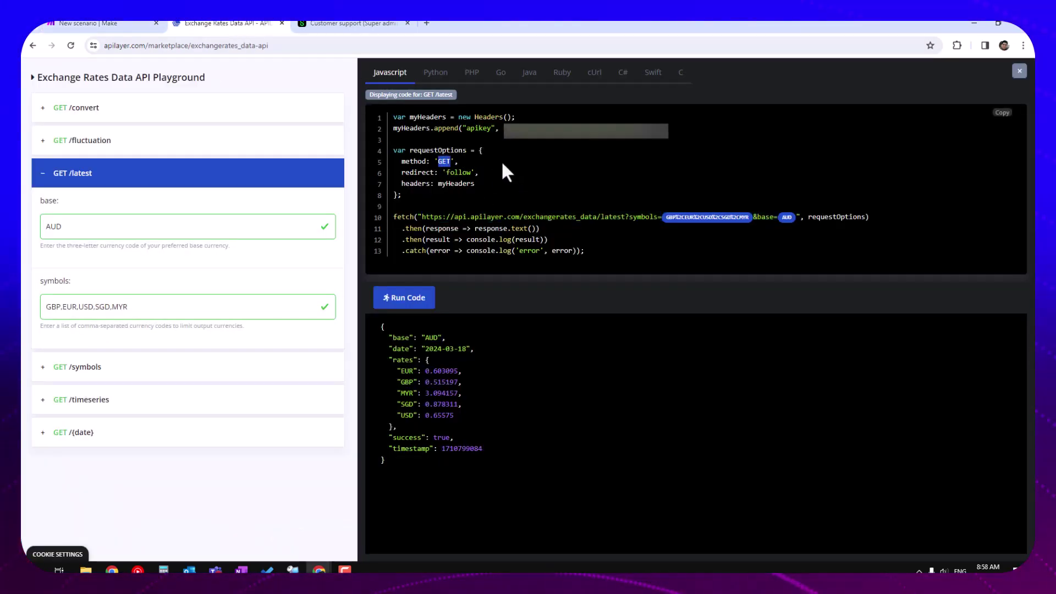
left_click_drag(630, 132, 517, 122)
right_click(517, 122)
left_click(548, 140)
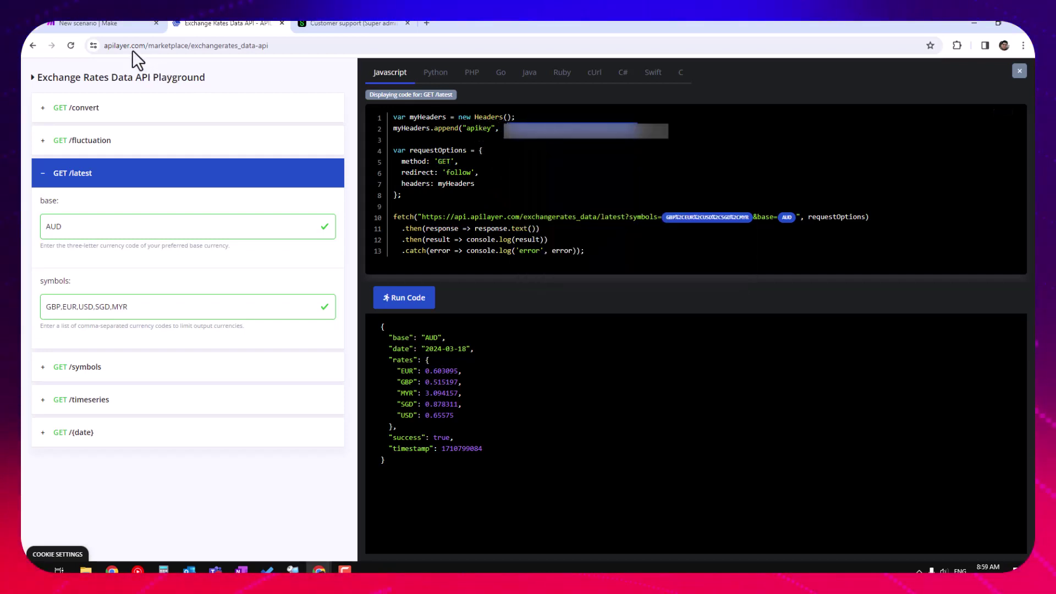
left_click(111, 23)
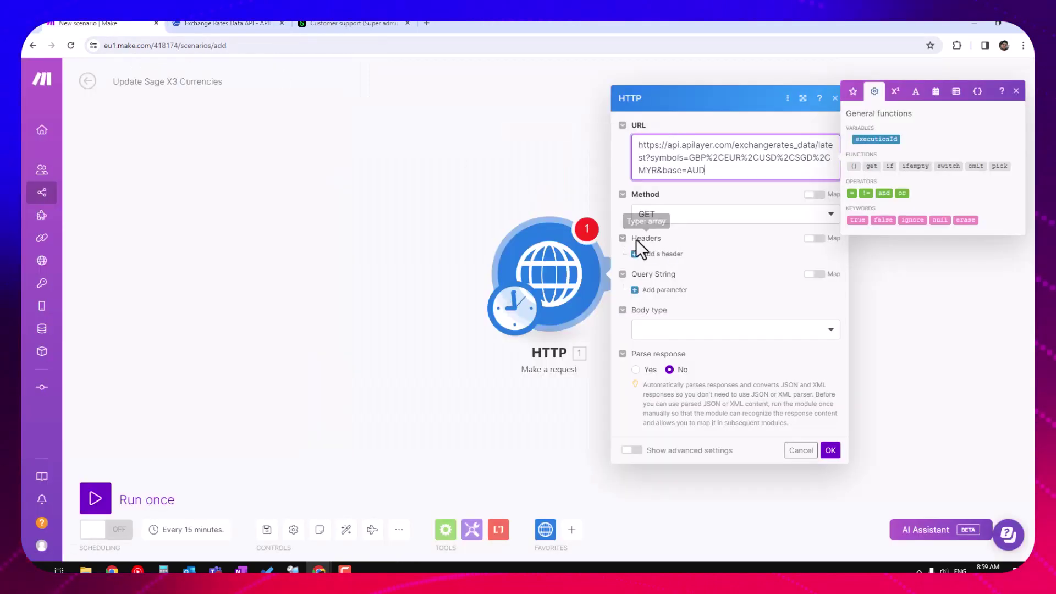
Add a request header named "apikey" to the HTTP module and paste the API key as its value
left_click(666, 255)
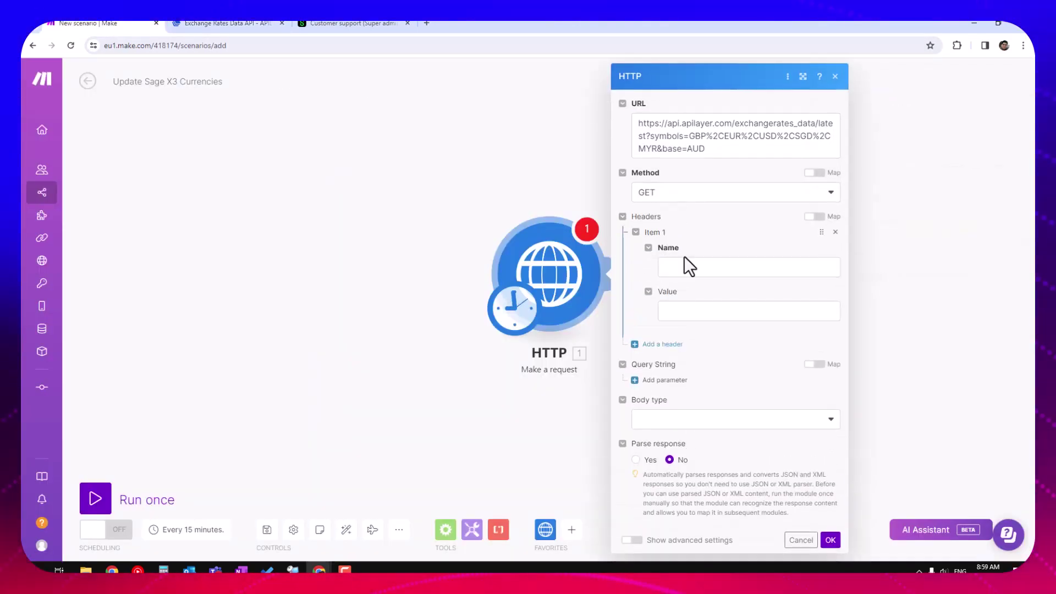
left_click(688, 267)
type("apik")
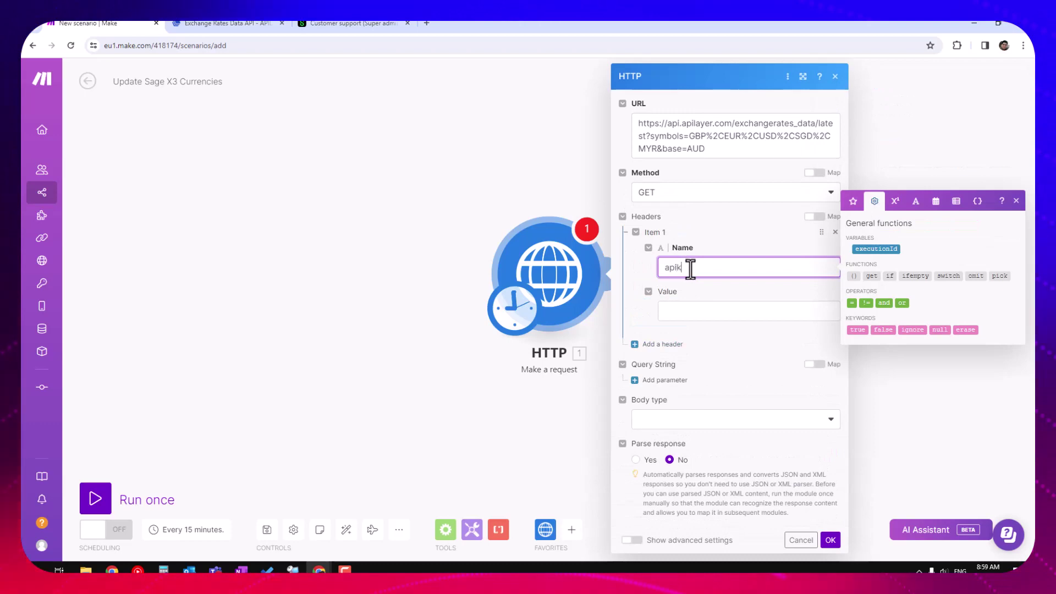
type("ey")
left_click(212, 22)
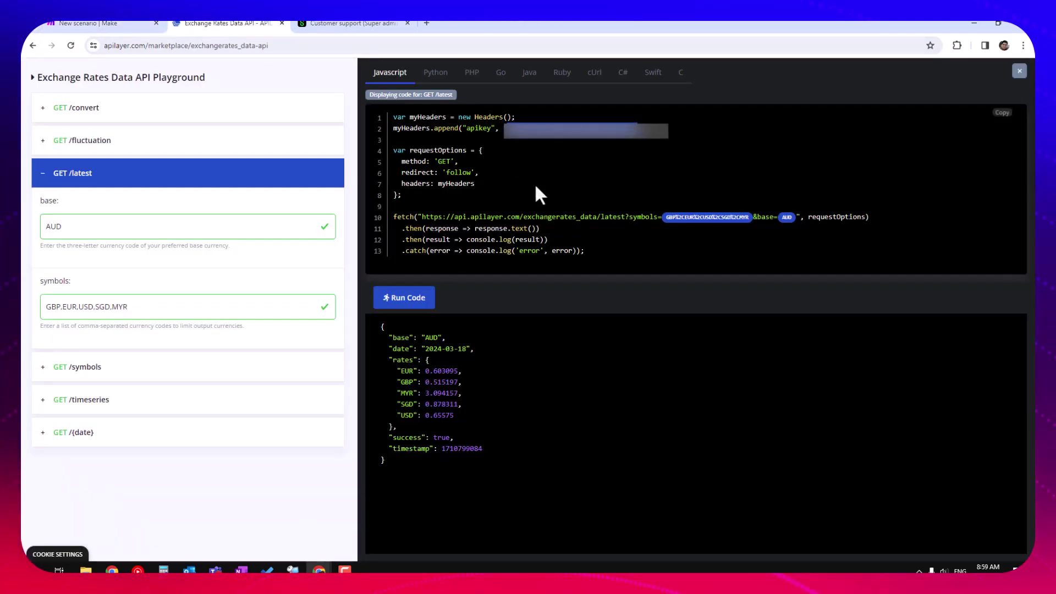
left_click(99, 23)
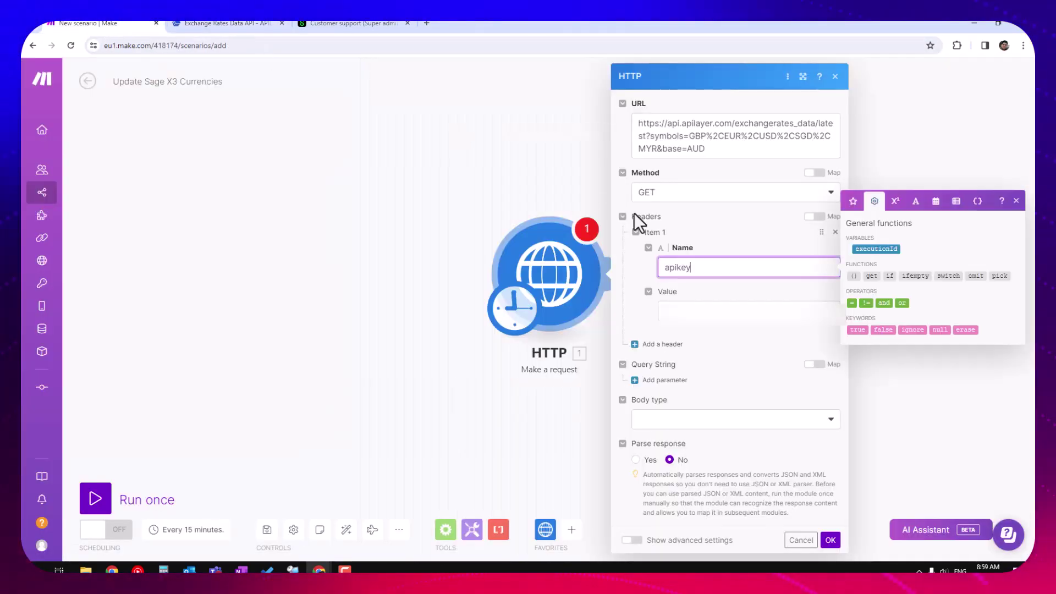
left_click(682, 303)
key("ctrl+v")
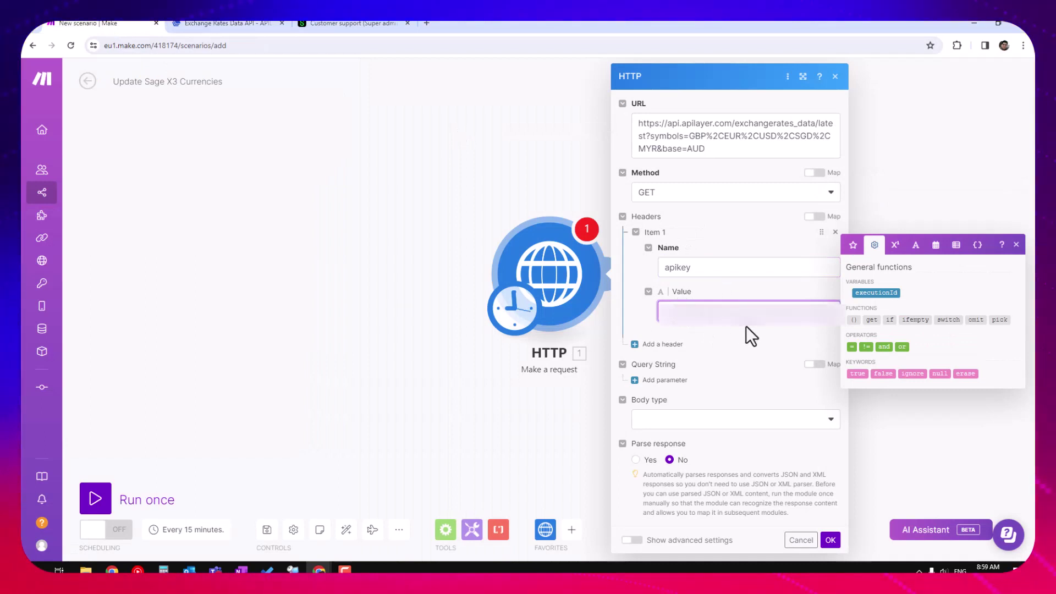
left_click(788, 330)
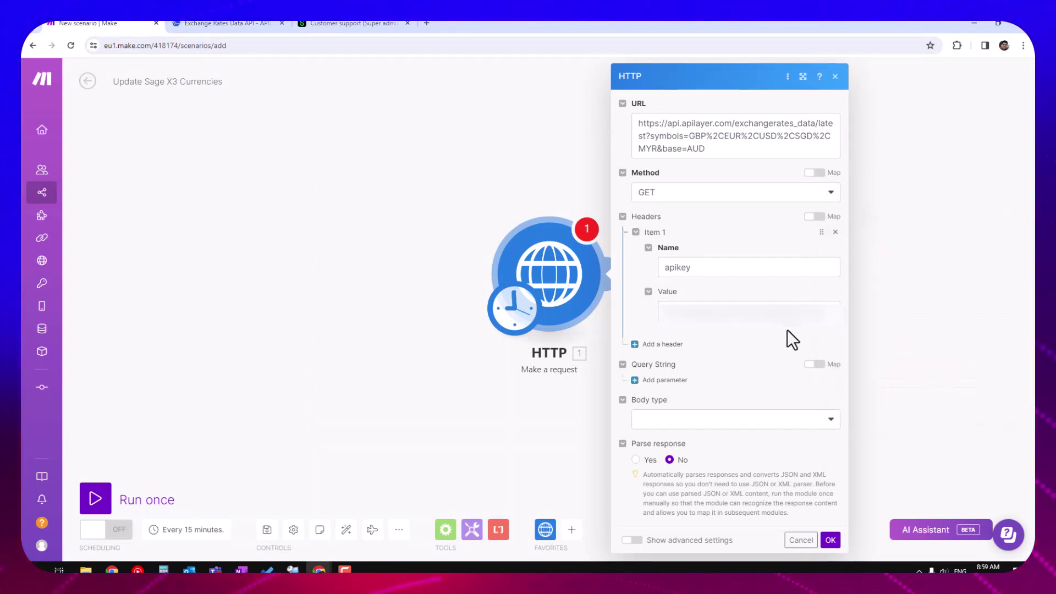
Set the request's body type to Raw with content type JSON (application/json), enable response parsing, and save the HTTP module's settings
left_click(777, 421)
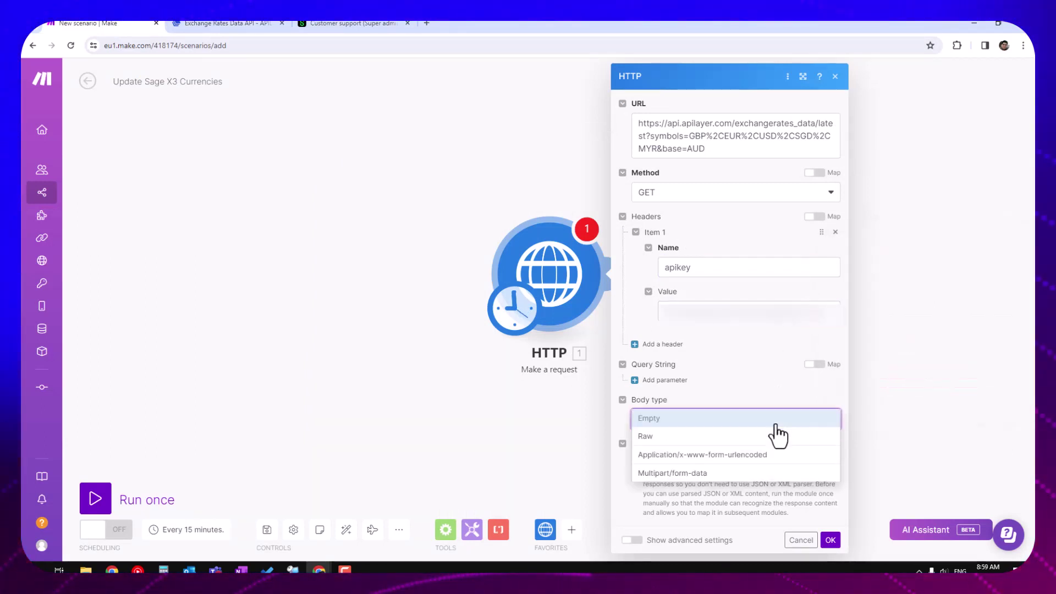
left_click(710, 440)
left_click(709, 465)
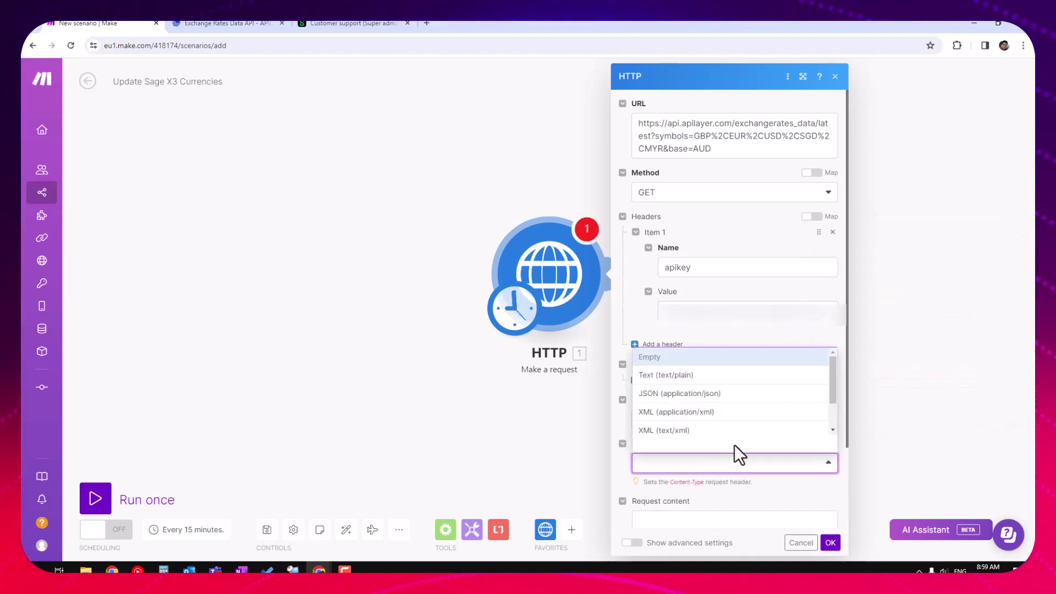
left_click(711, 397)
scroll(778, 429, "down", 2)
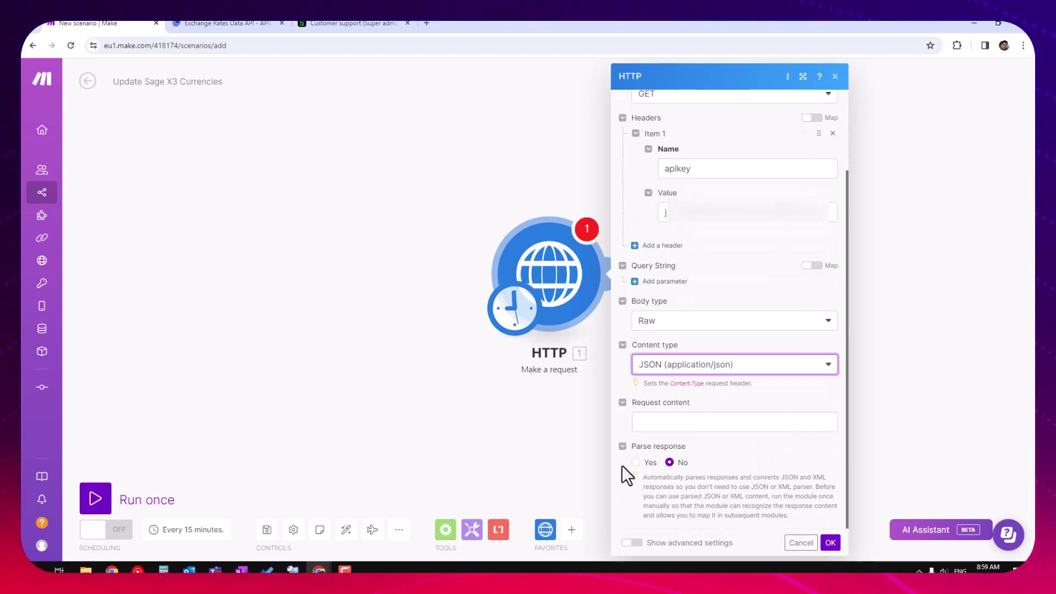
left_click(636, 463)
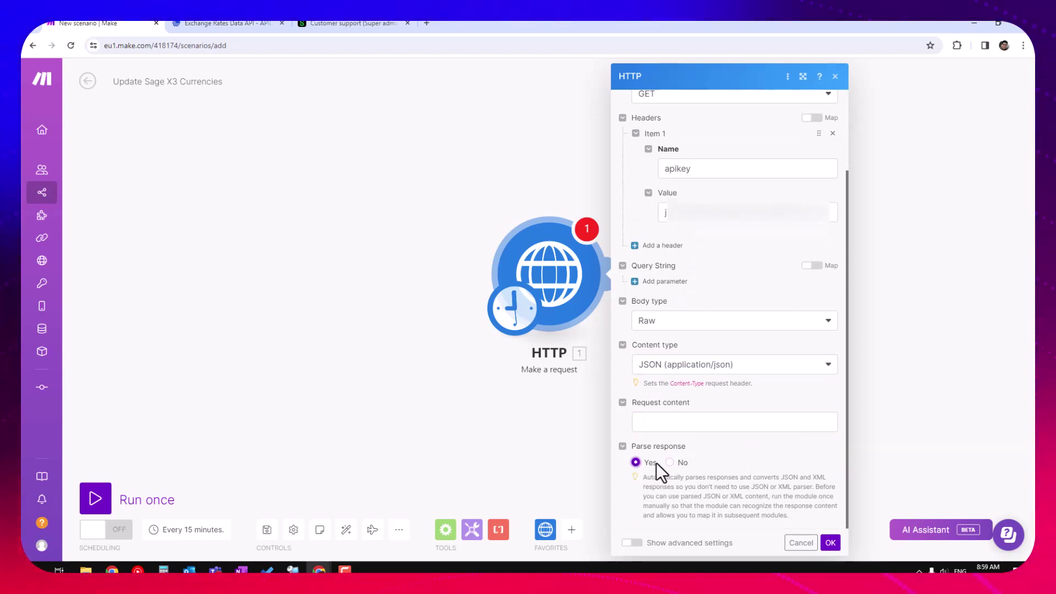
left_click(830, 543)
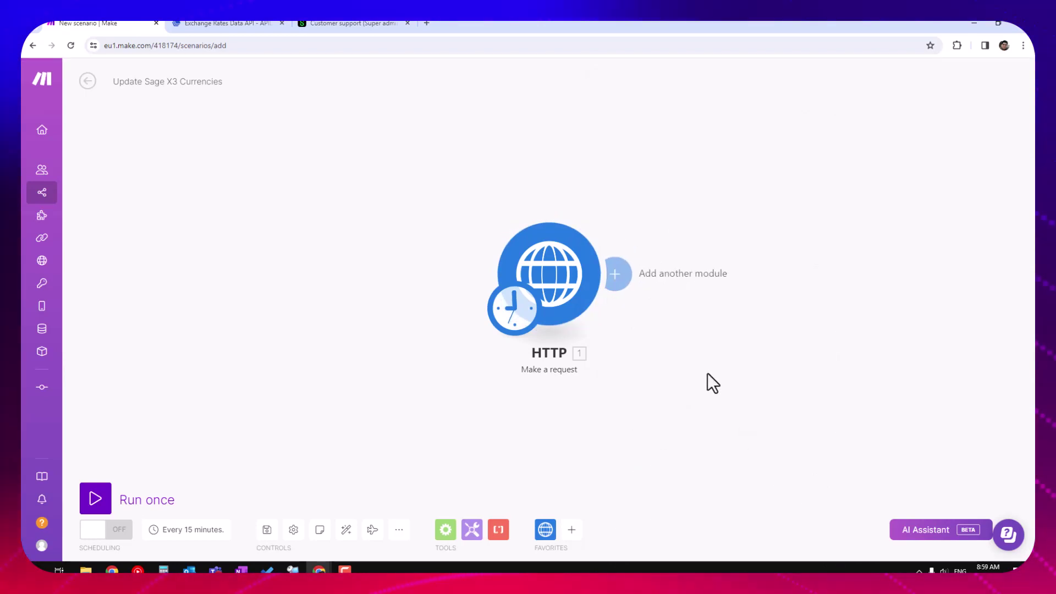
Run only the HTTP module and expand the Data collection in its output bundle
right_click(556, 276)
left_click(625, 299)
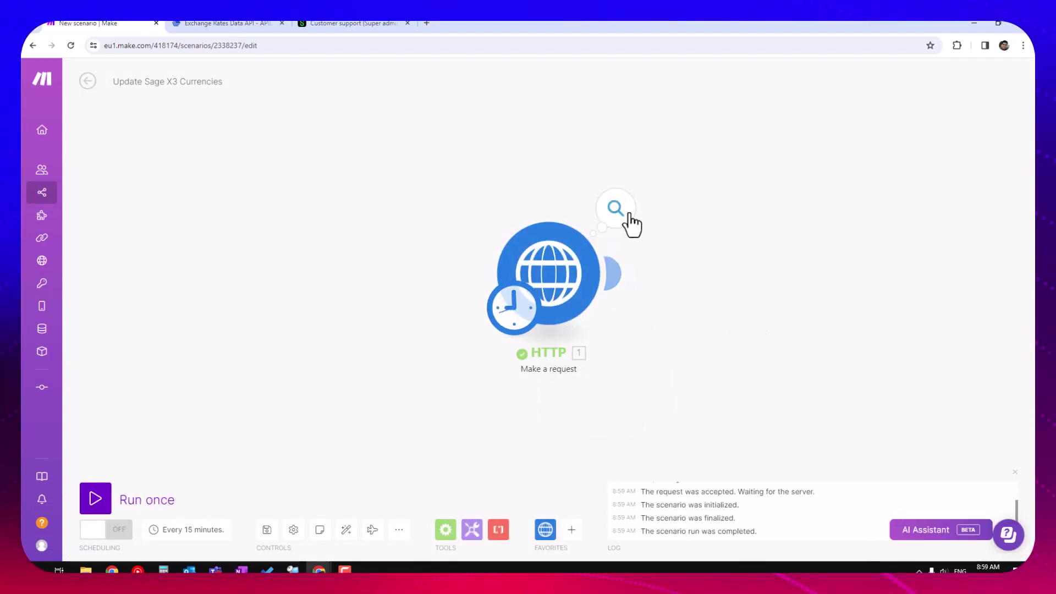
left_click(617, 212)
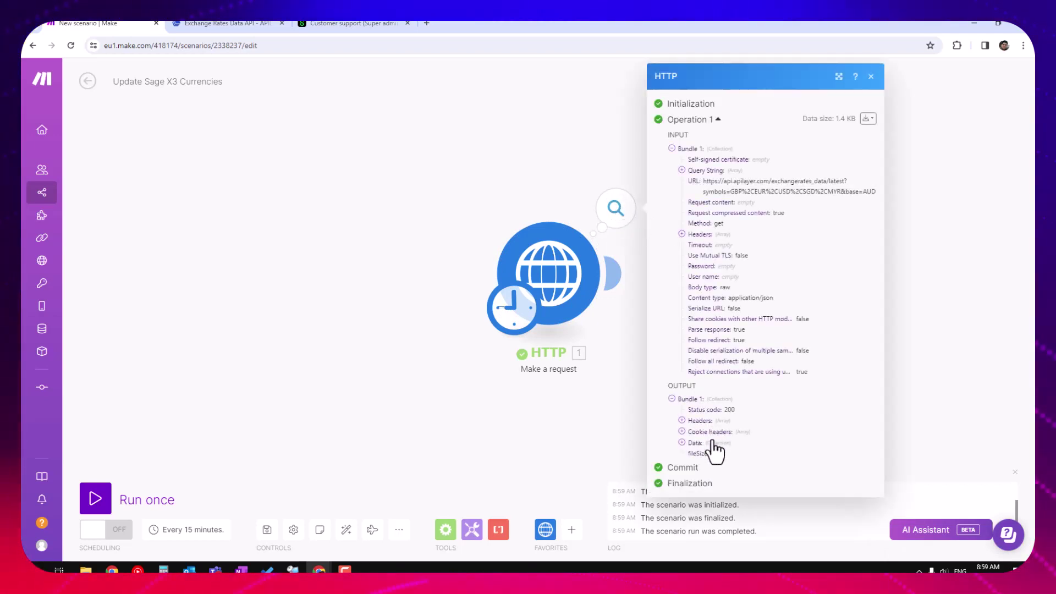
left_click(682, 443)
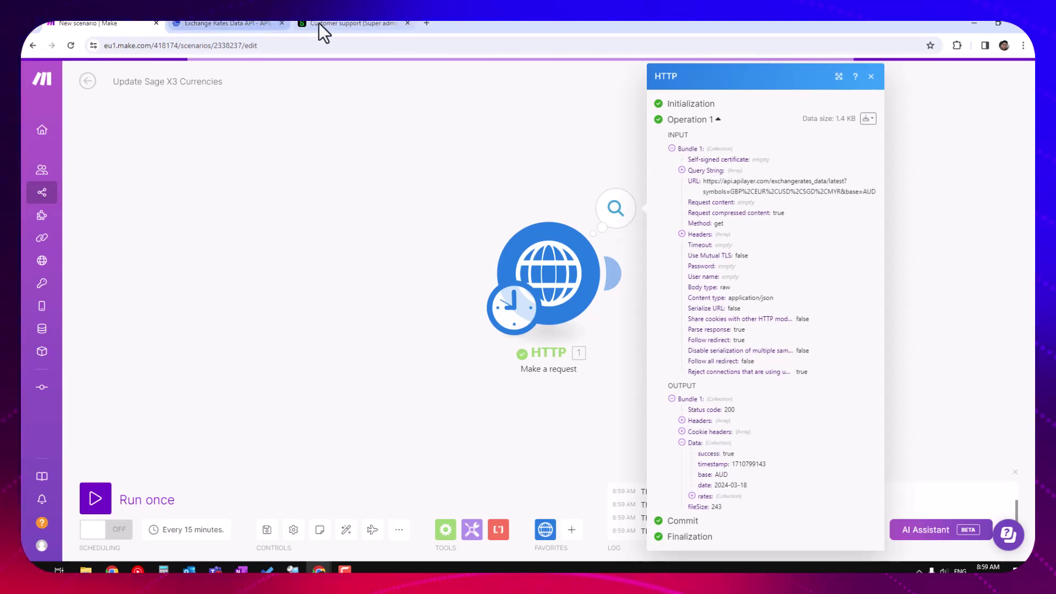
Compare the output with the APILayer playground response, and examine the rates collection in the HTTP module's output in Make
left_click(237, 24)
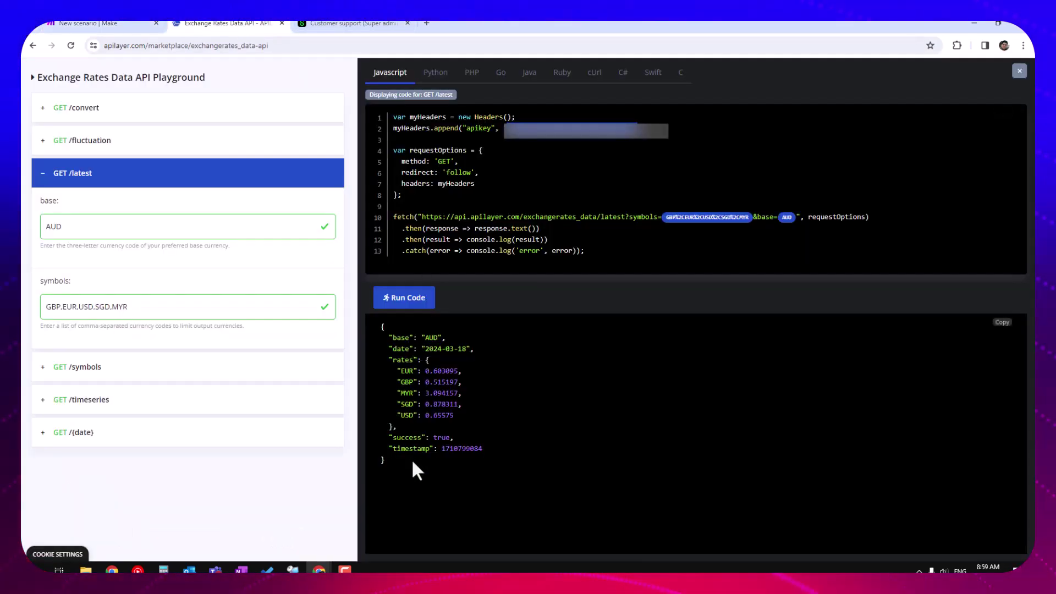
left_click(117, 24)
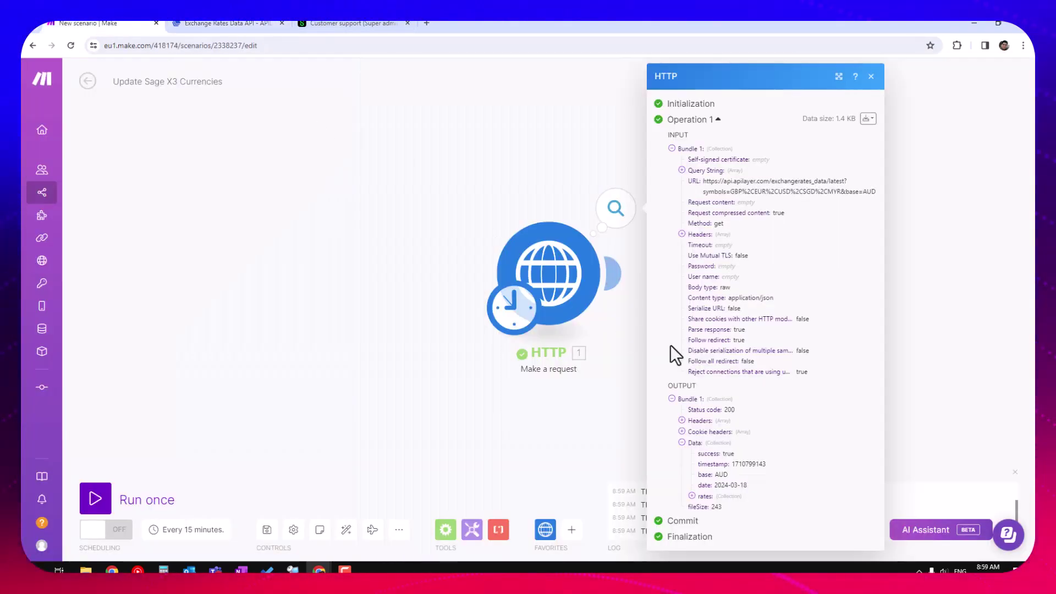
left_click(692, 497)
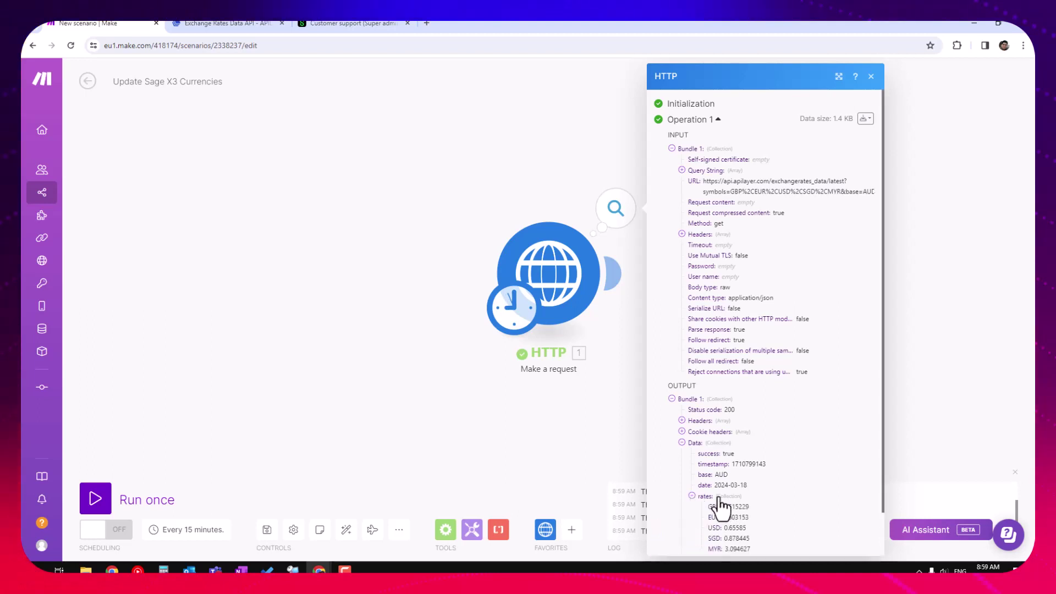
scroll(804, 441, "down", 2)
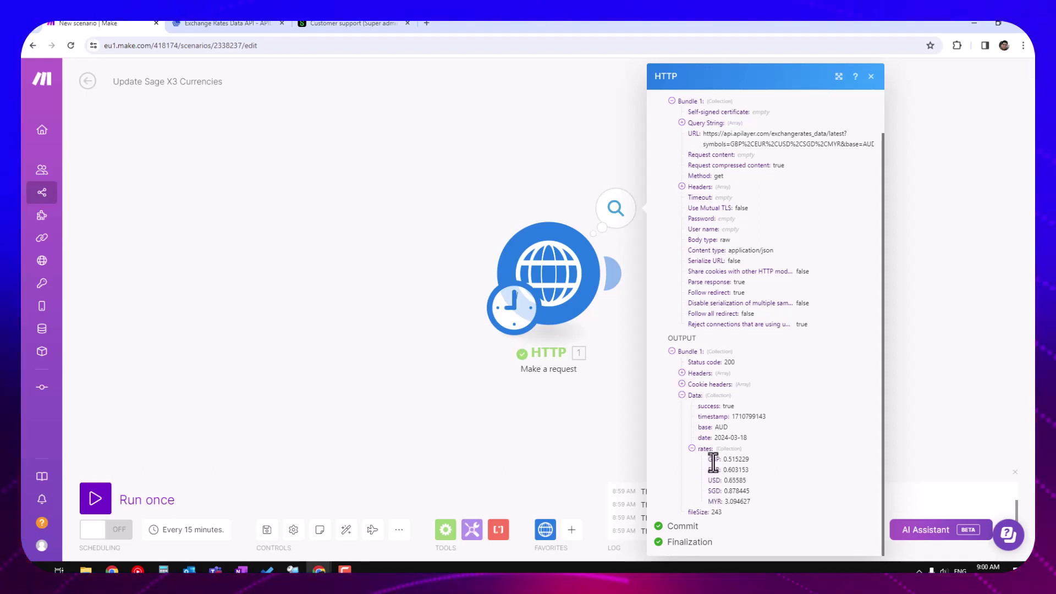
left_click(505, 180)
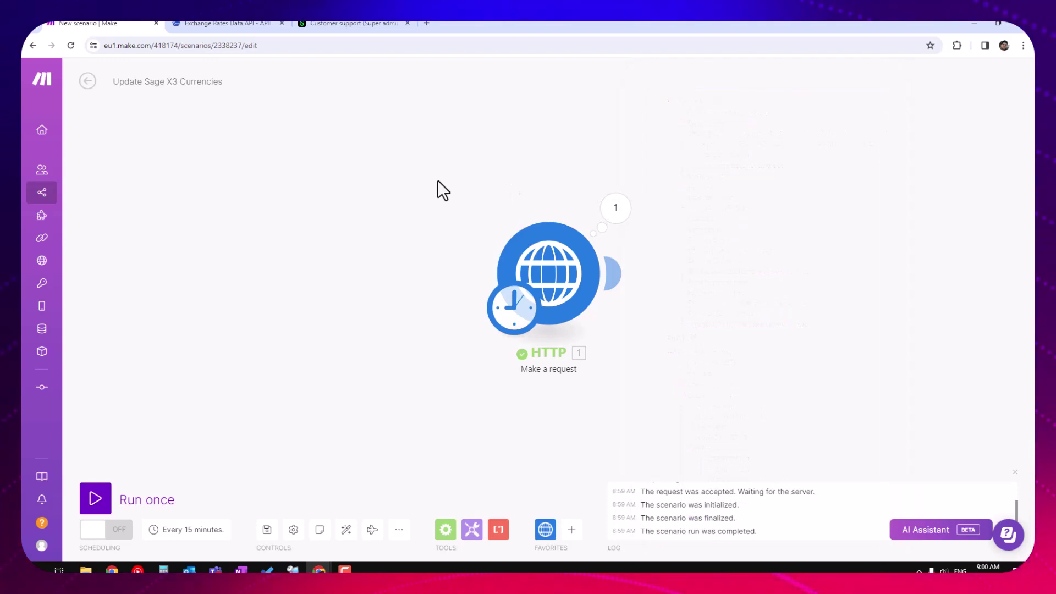
Add a Flow Control Iterator module after the HTTP module
mouse_move(591, 283)
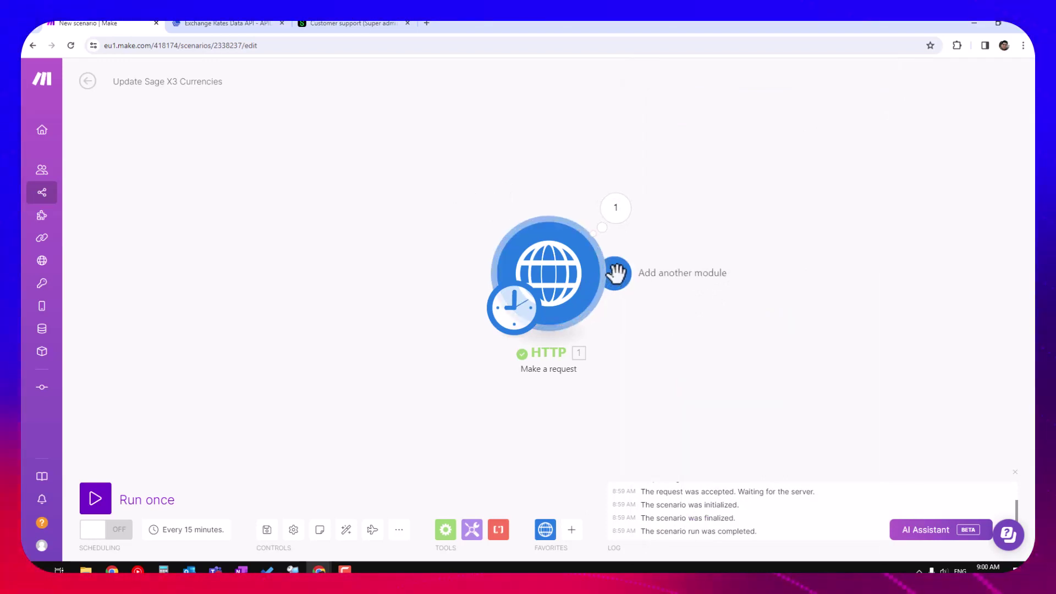
left_click(446, 532)
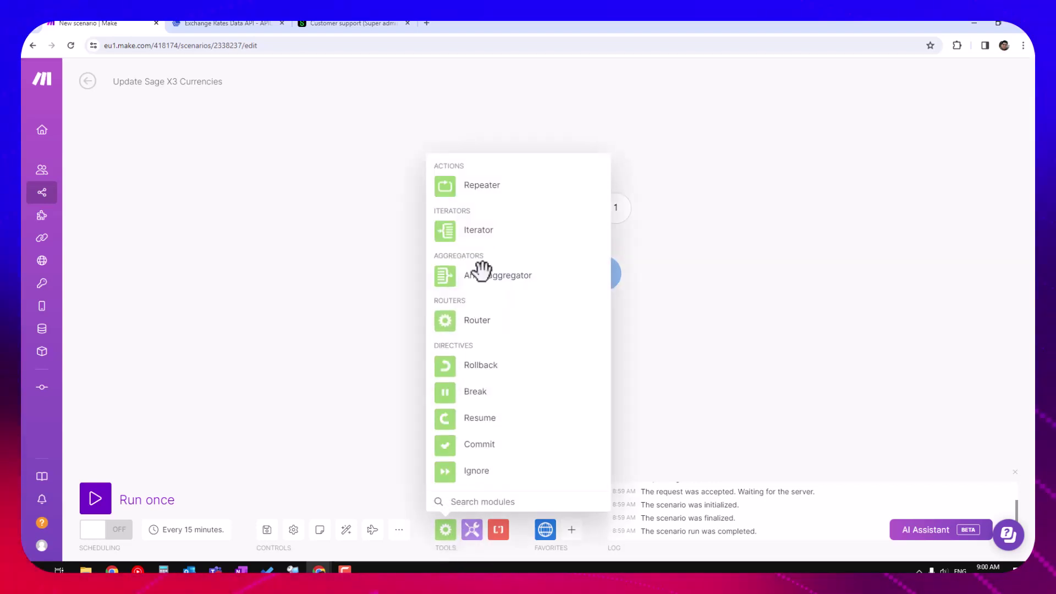
left_click(474, 229)
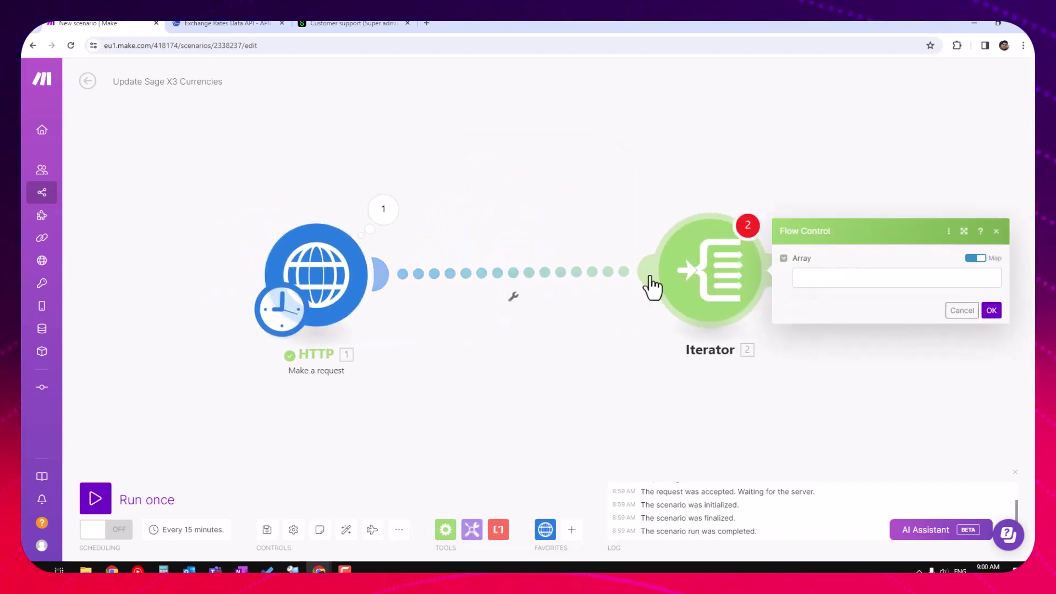
Set the Iterator's array to toArray() of the HTTP module's data rates collection and save the Iterator's settings
left_click(674, 284)
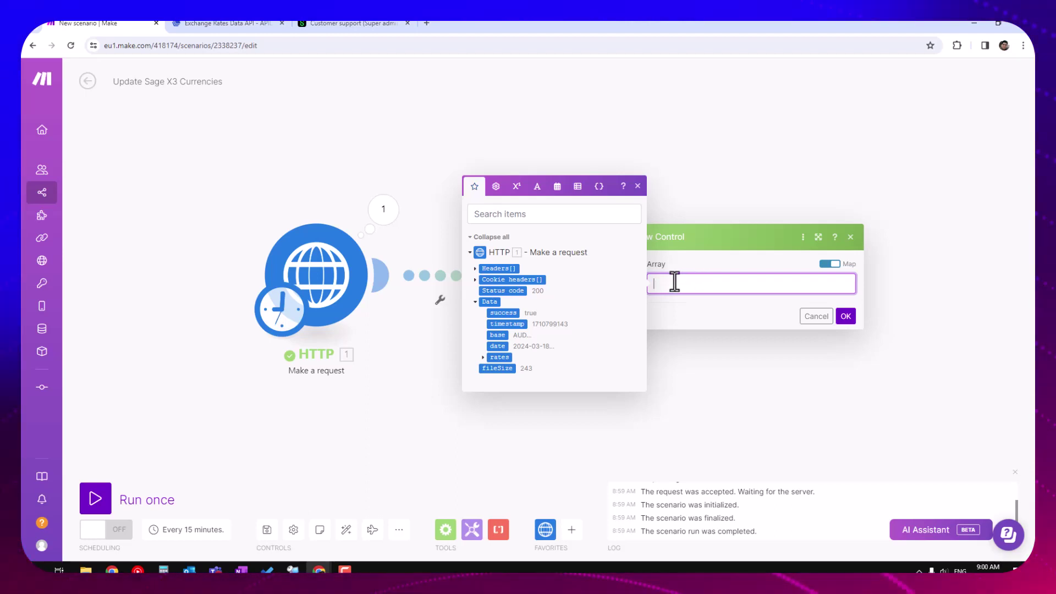
type("to")
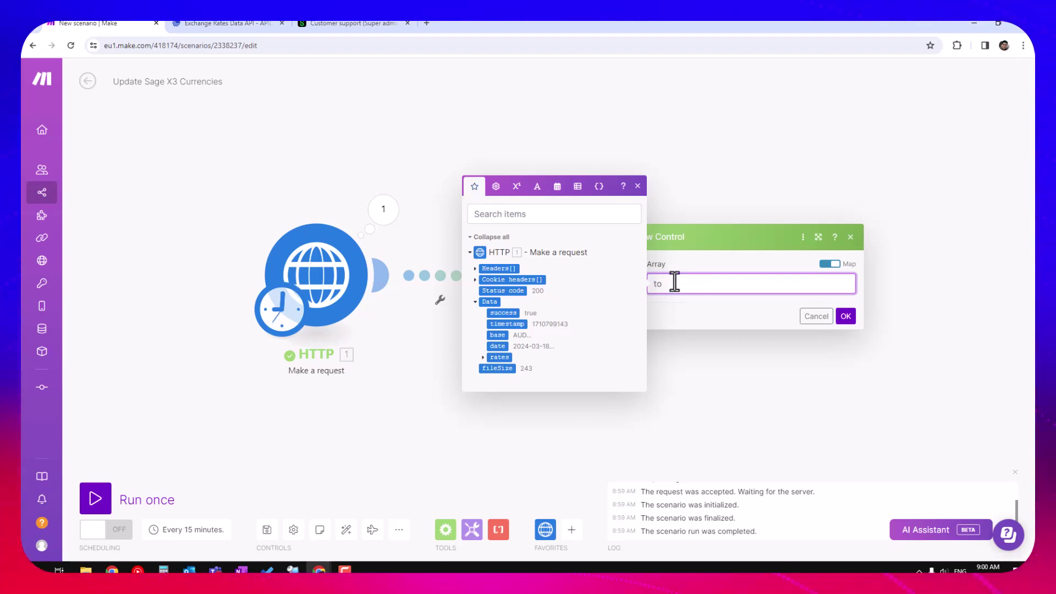
type("Array")
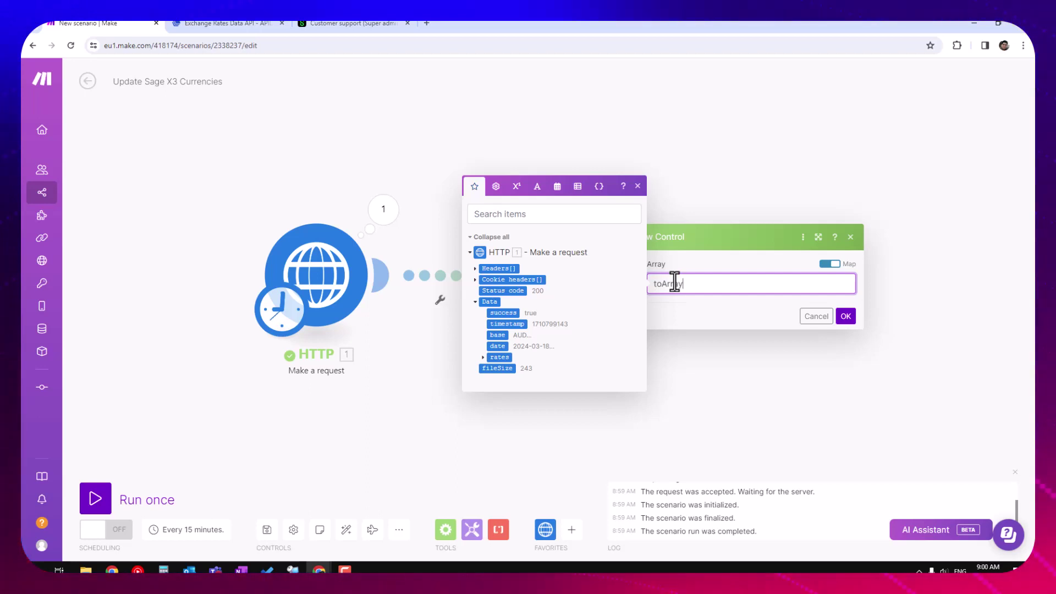
type("(")
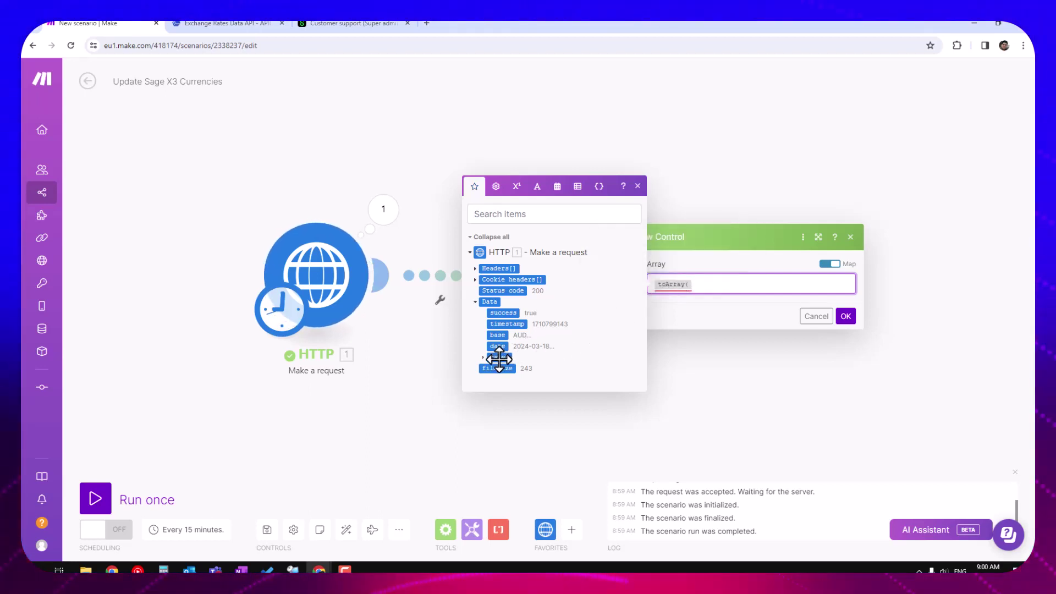
left_click_drag(499, 357, 722, 288)
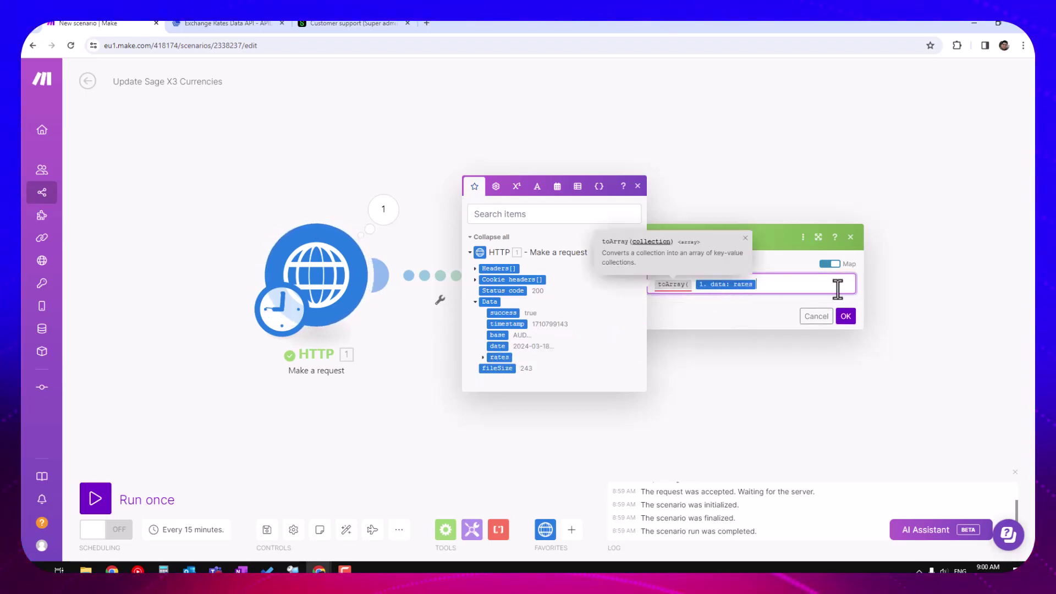
type(")")
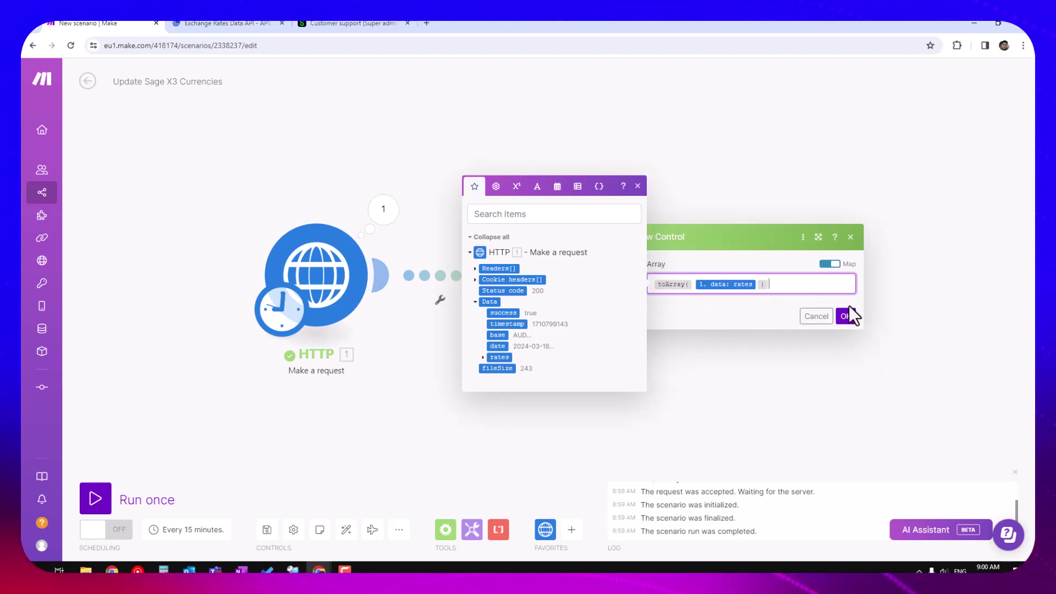
left_click(847, 314)
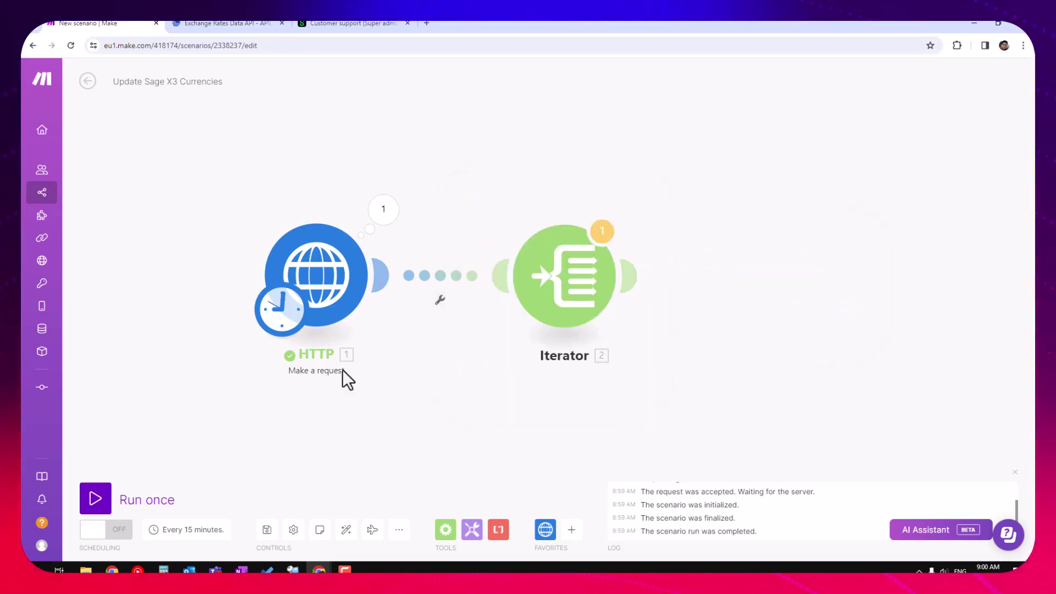
Run the scenario once despite the transformer warning and examine the output bundles of the HTTP and Iterator modules
left_click(98, 501)
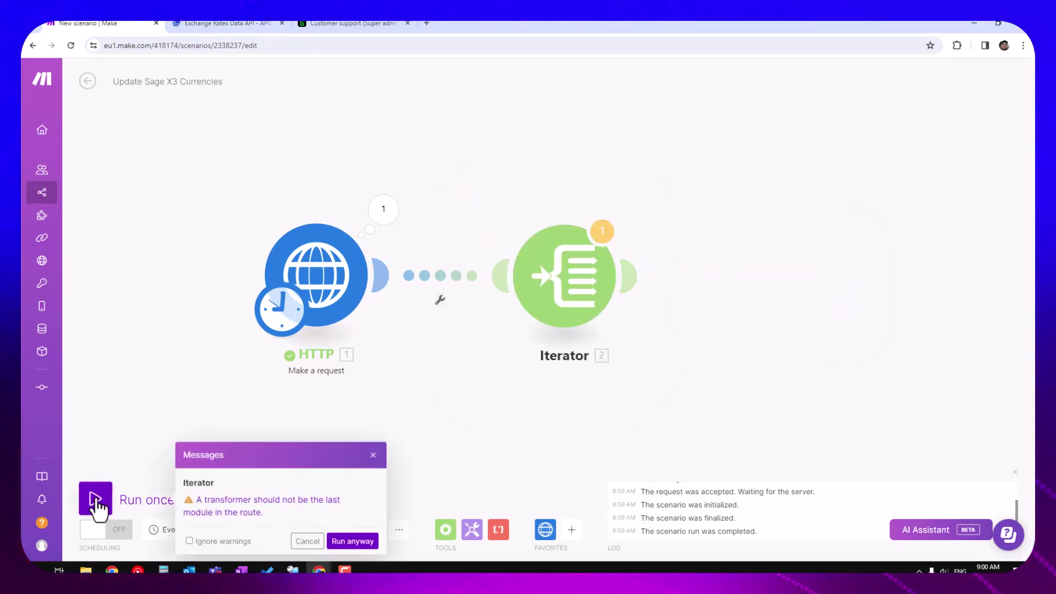
left_click(341, 544)
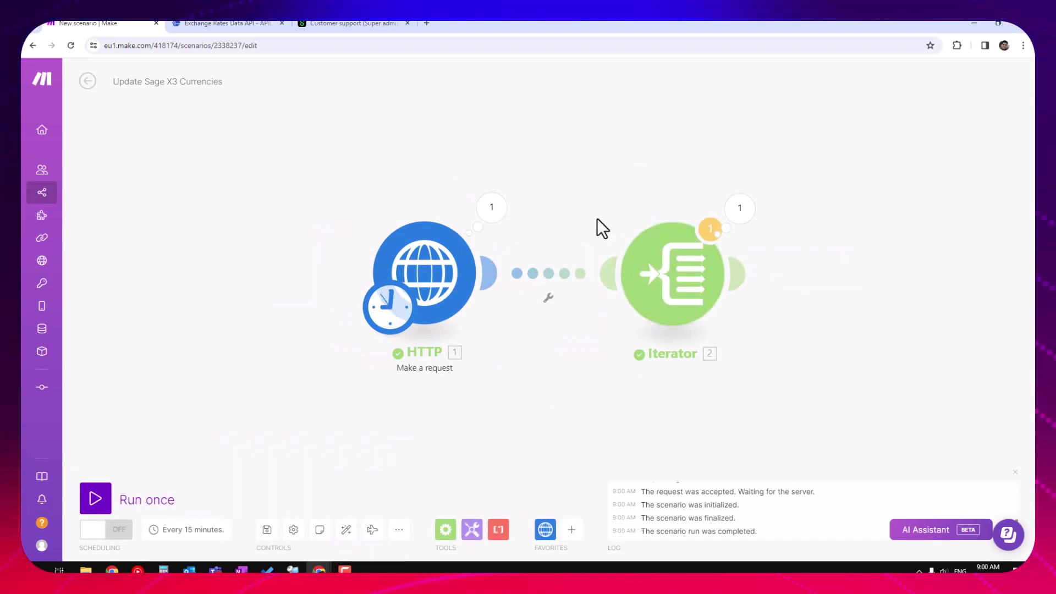
left_click(492, 214)
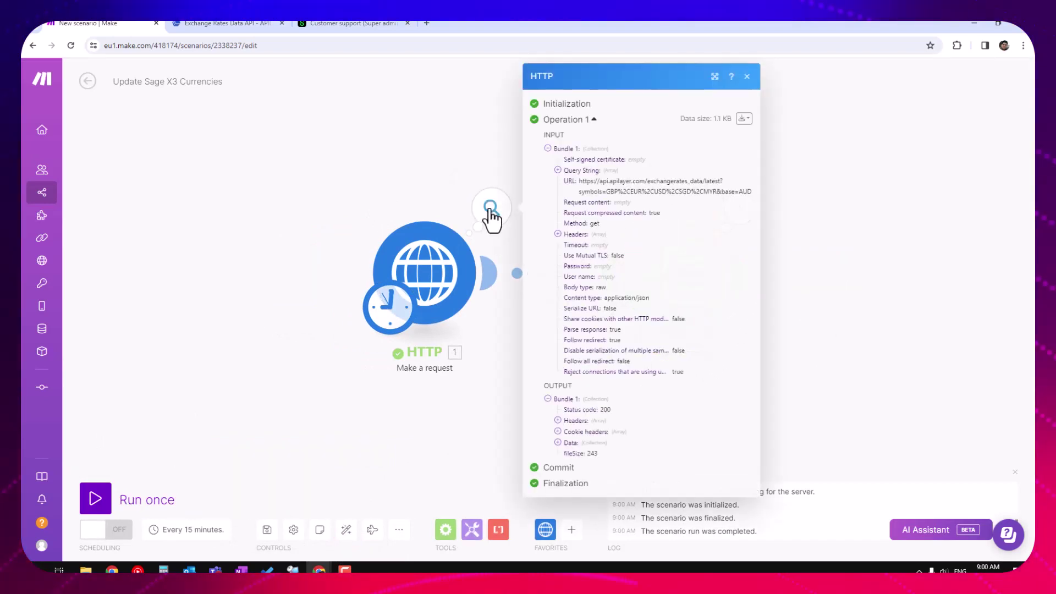
left_click(496, 427)
left_click(742, 212)
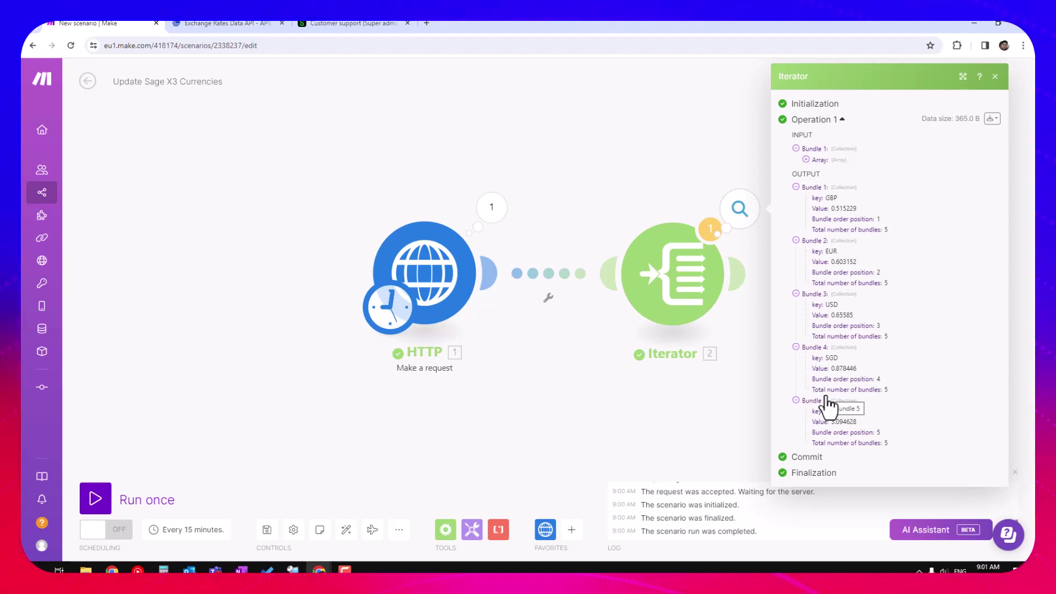
left_click(719, 407)
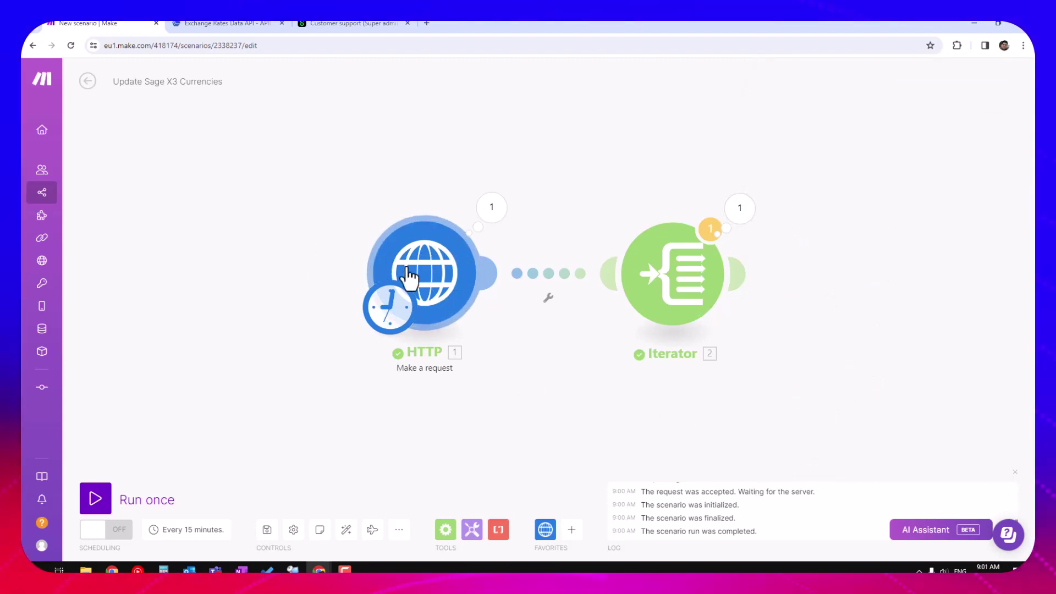
Shift the HTTP and Iterator modules to make room and attach a new HTTP "Make a request" module after the Iterator
left_click_drag(426, 275, 185, 273)
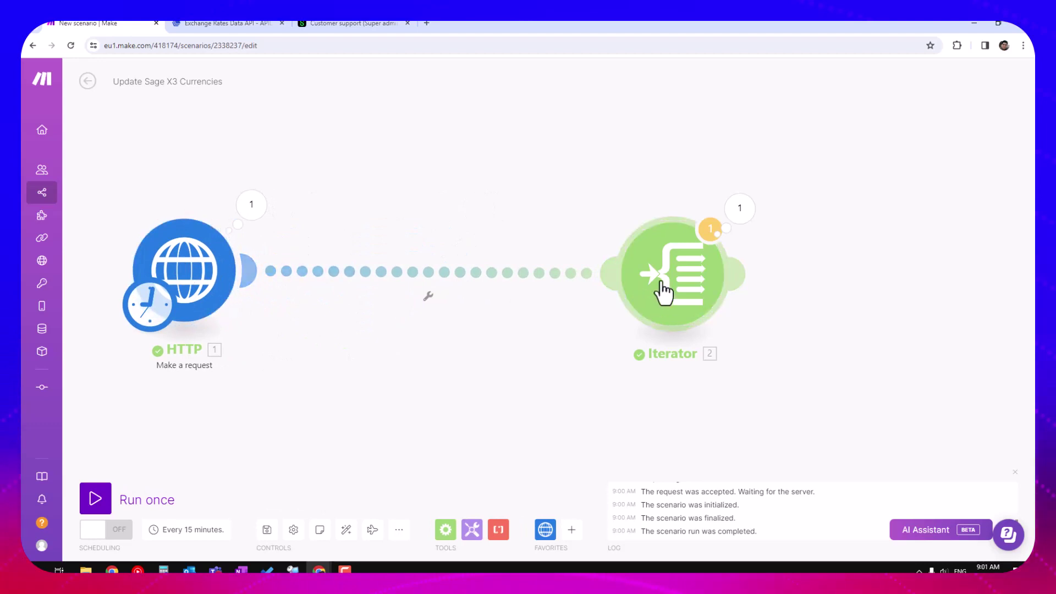
left_click_drag(663, 289, 404, 287)
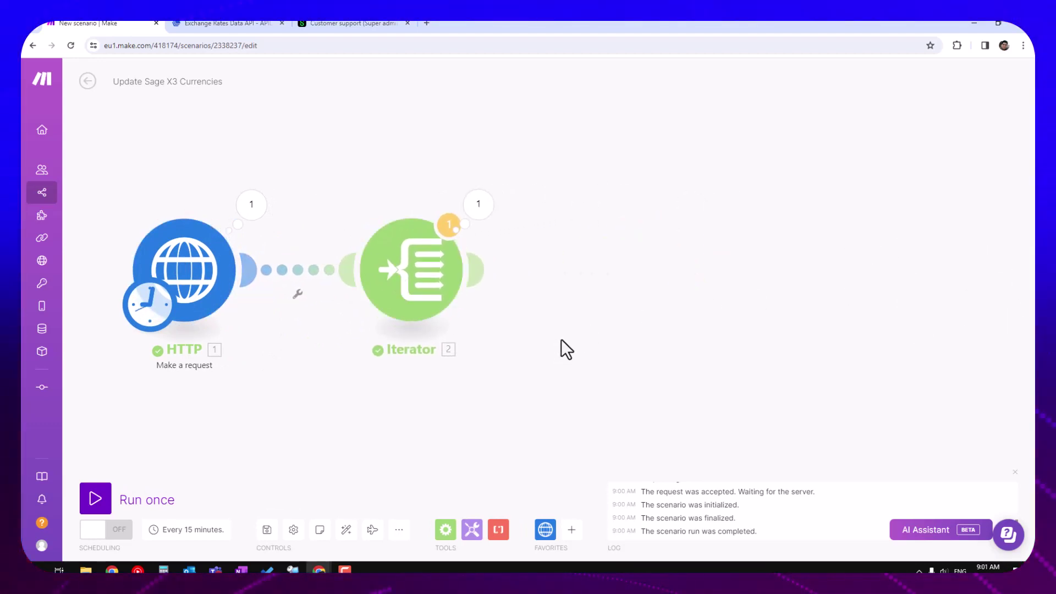
left_click(546, 534)
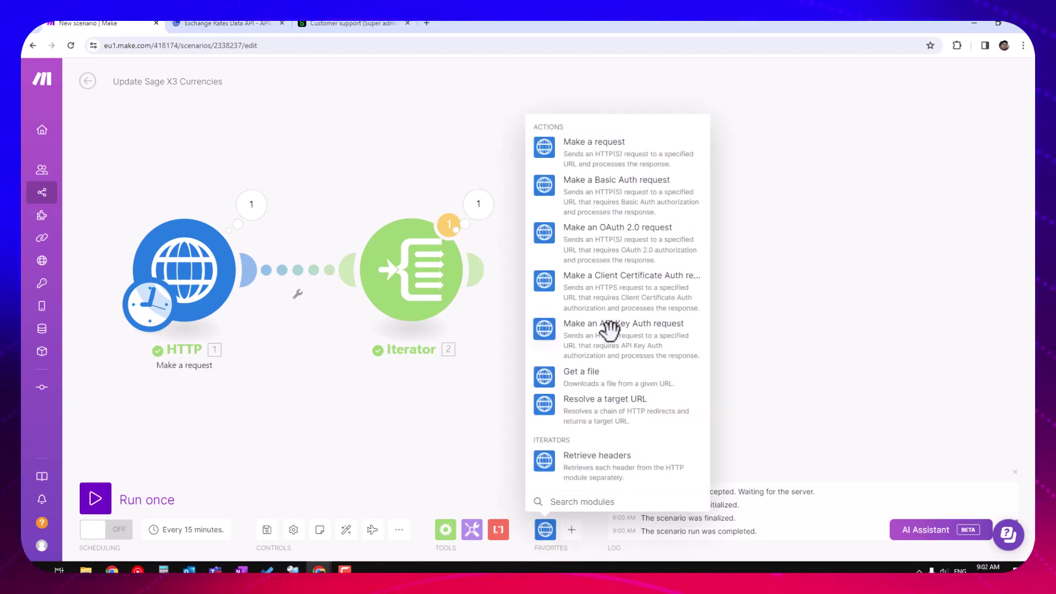
left_click(620, 147)
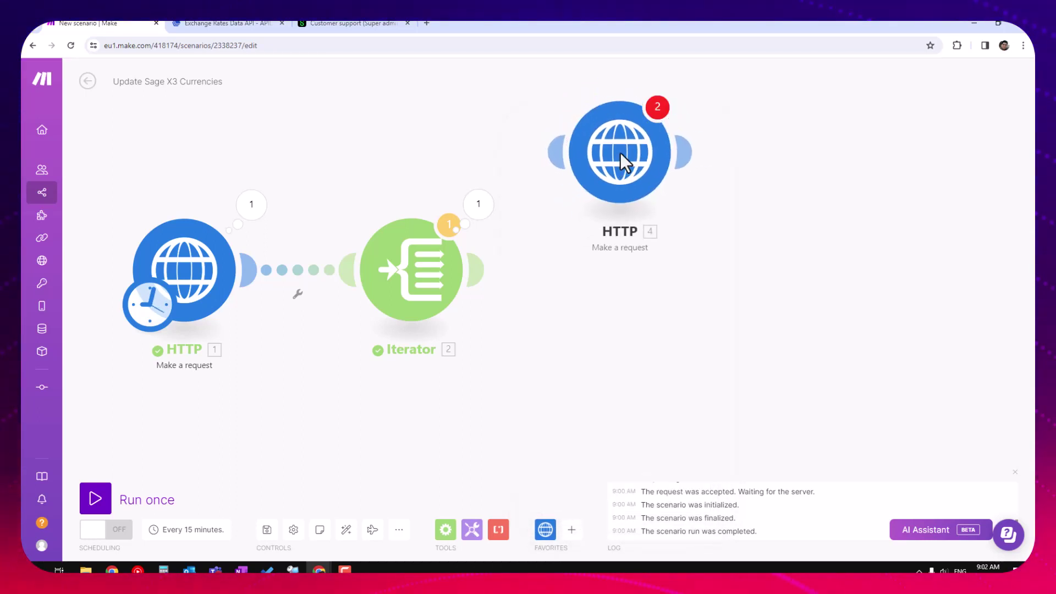
left_click_drag(619, 153, 773, 283)
left_click(633, 290)
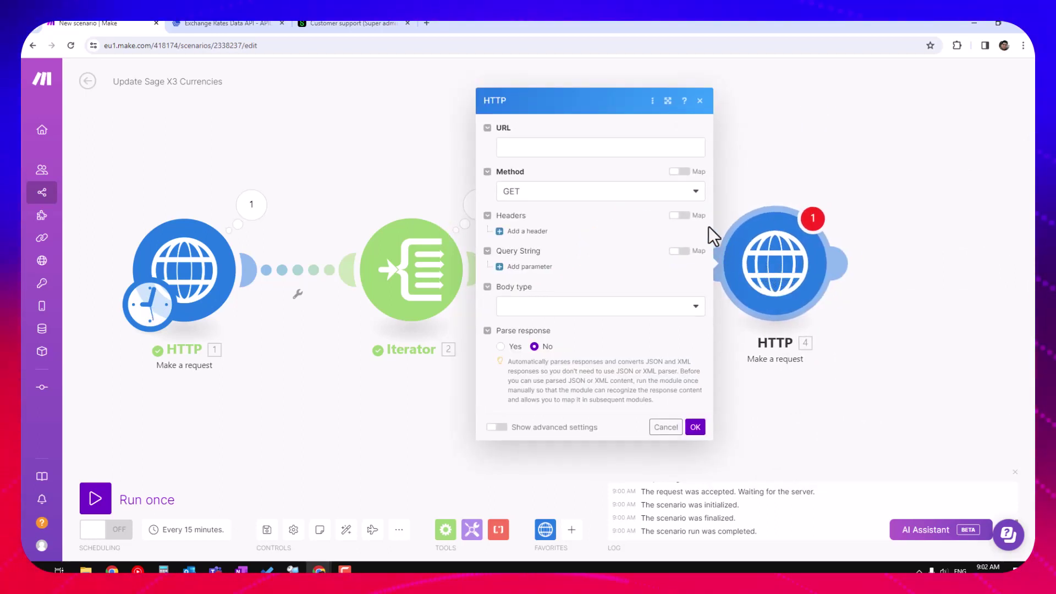
left_click(553, 149)
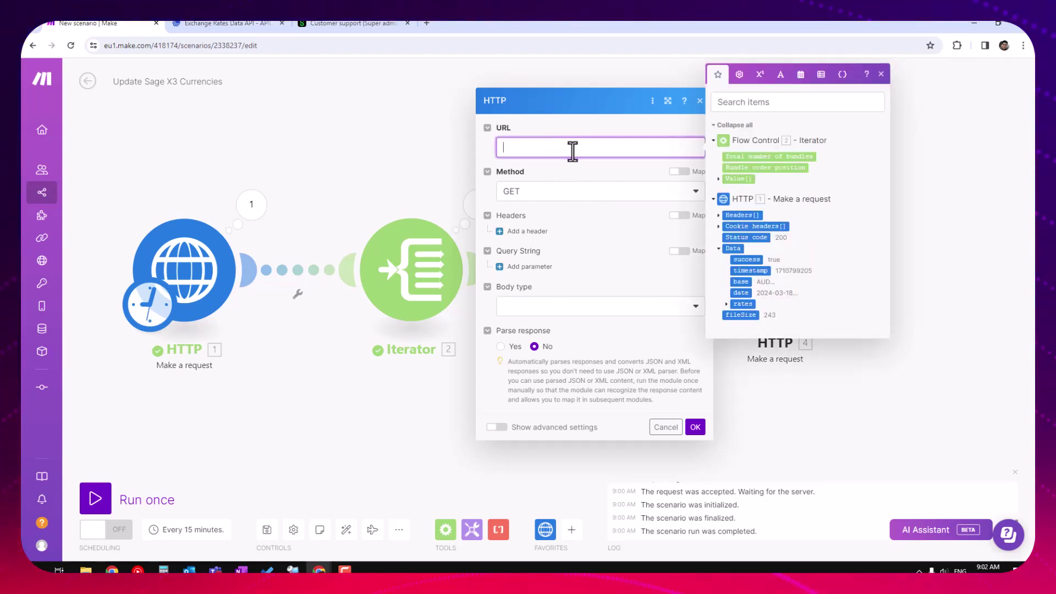
key("Escape")
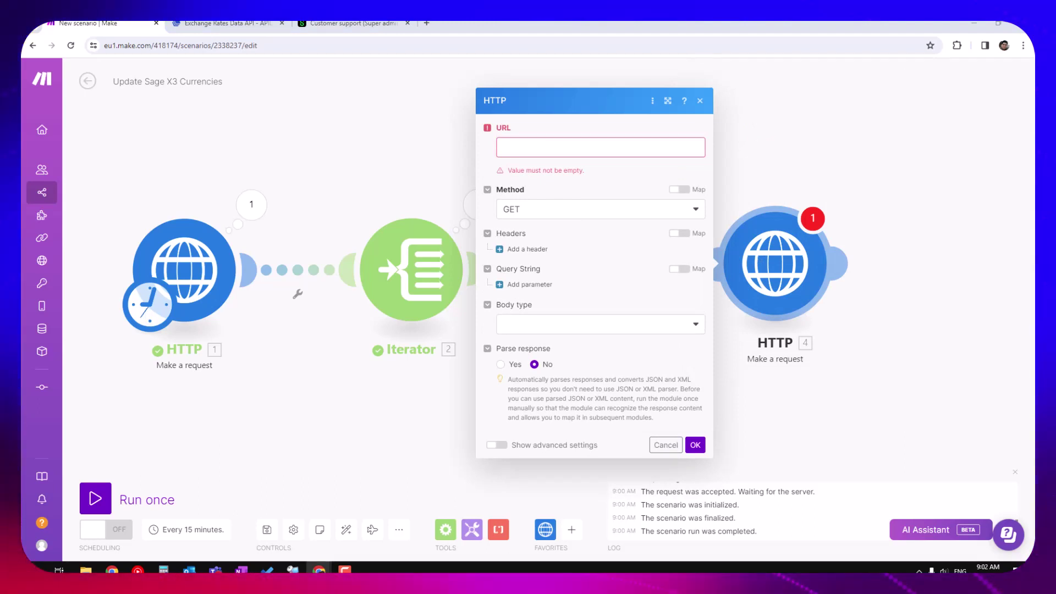
left_click(541, 149)
type("https://x3.favin.com.my/soap-generic/syracuse/collaboration/syracuse/CAdxWebServiceXmlCC")
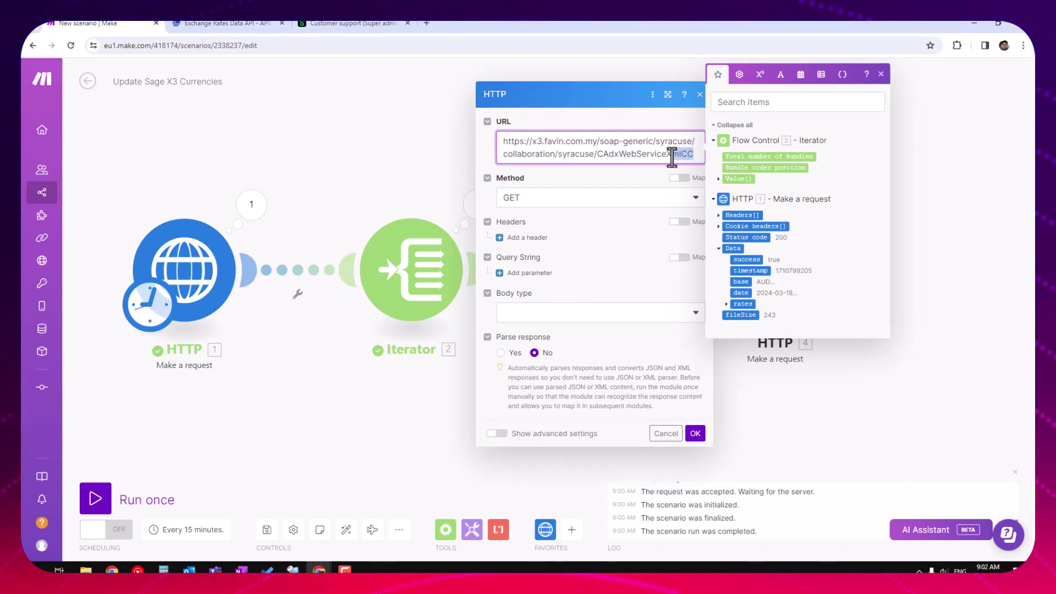
left_click(583, 198)
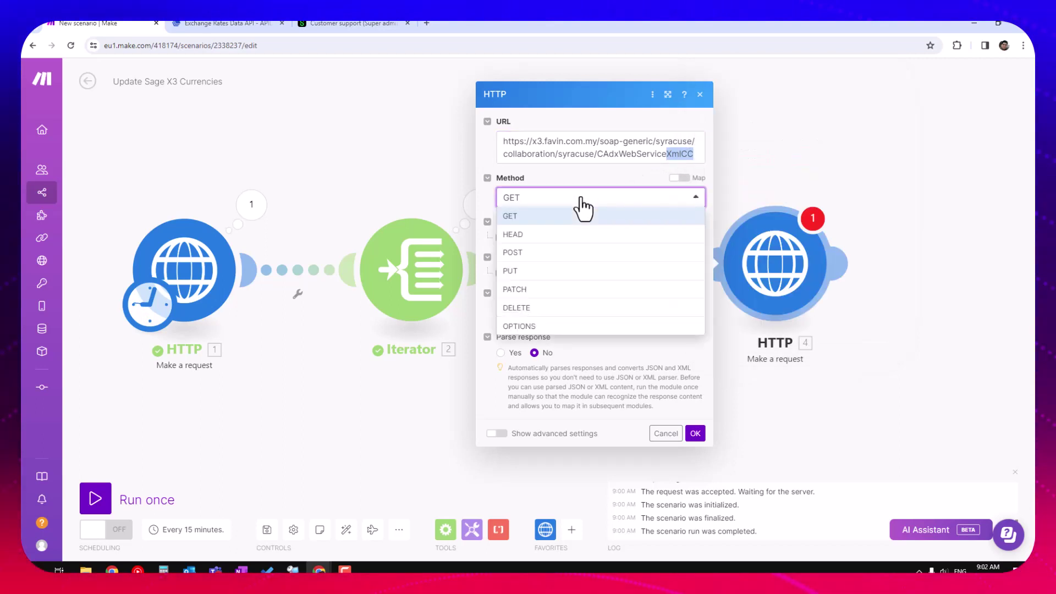
left_click(554, 256)
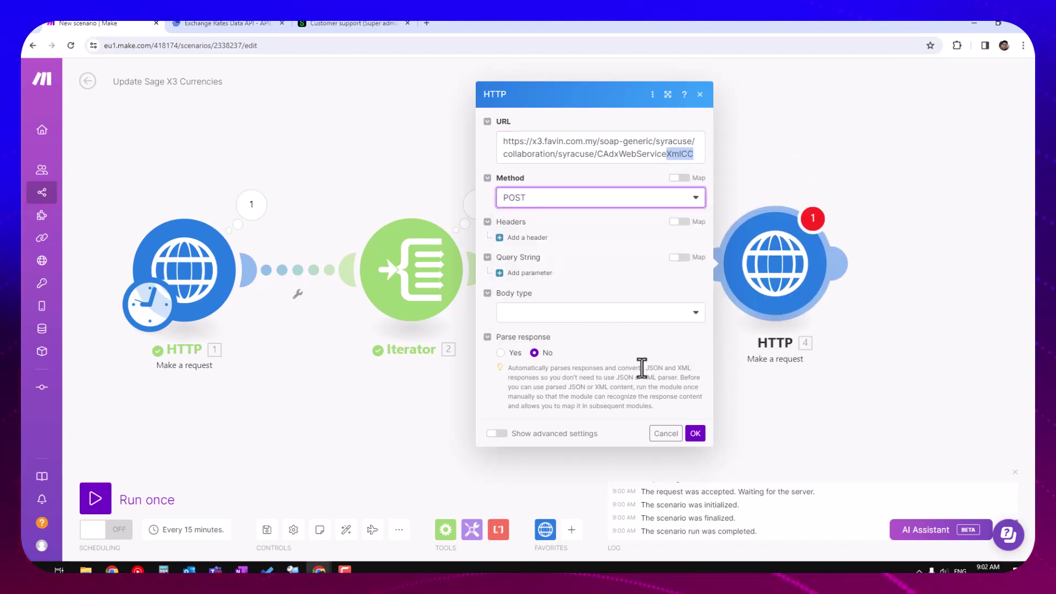
Add a request header named soapAction with the value run
left_click(530, 239)
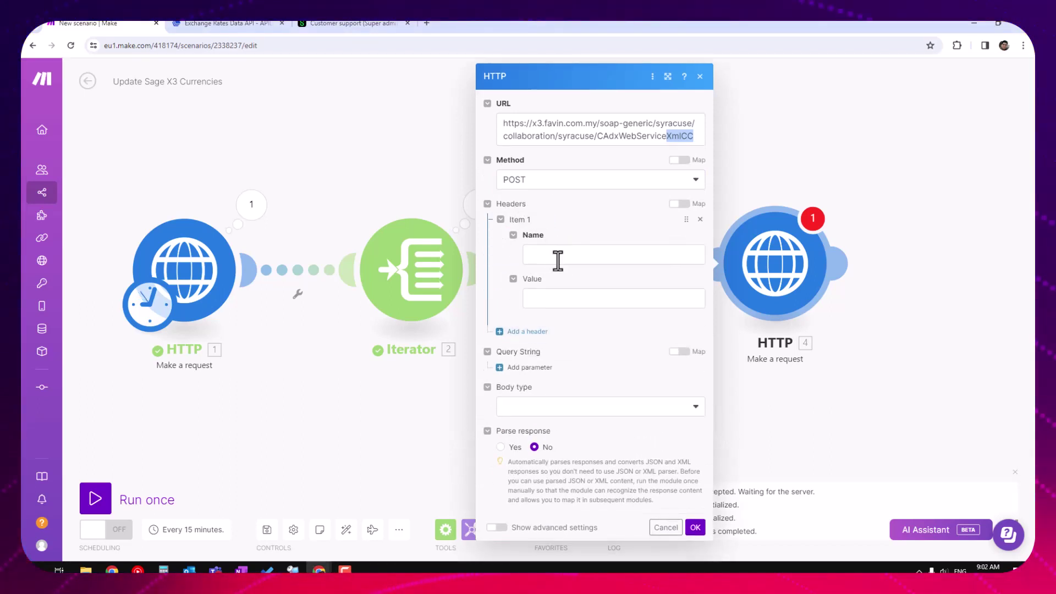
type("soapAc")
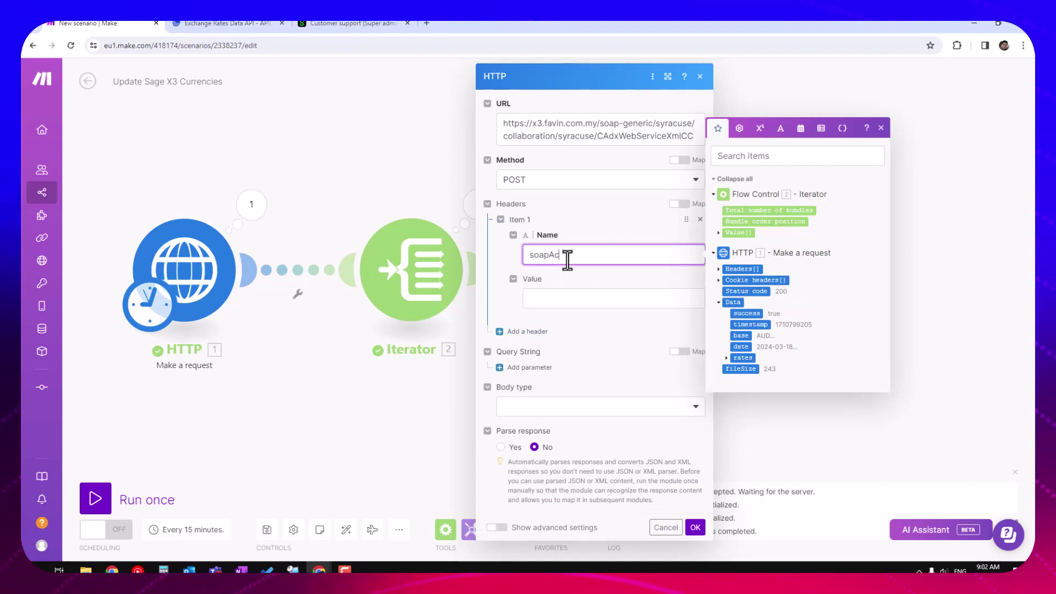
type("tion")
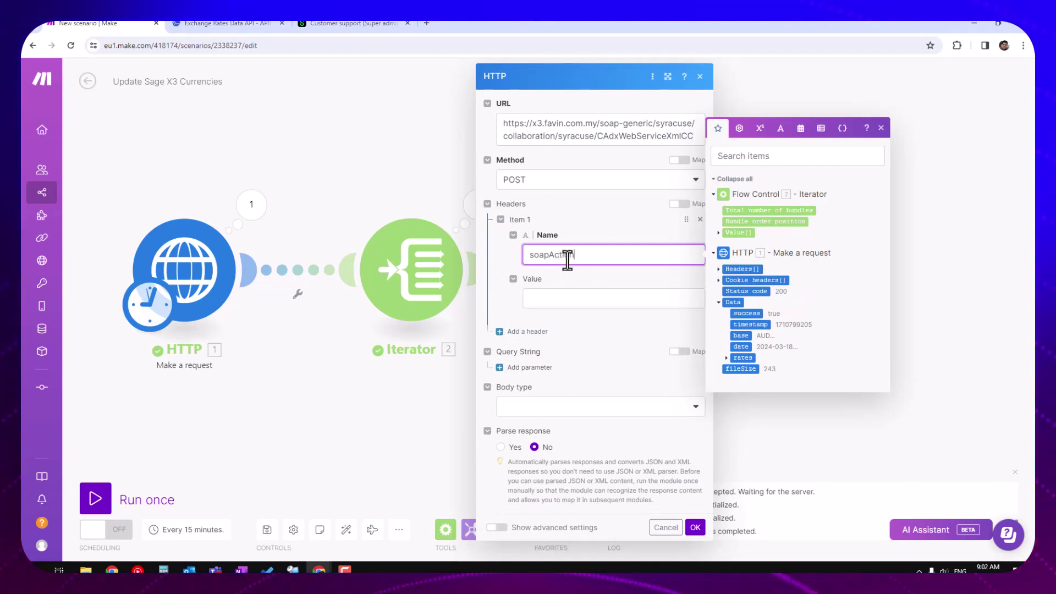
left_click(556, 299)
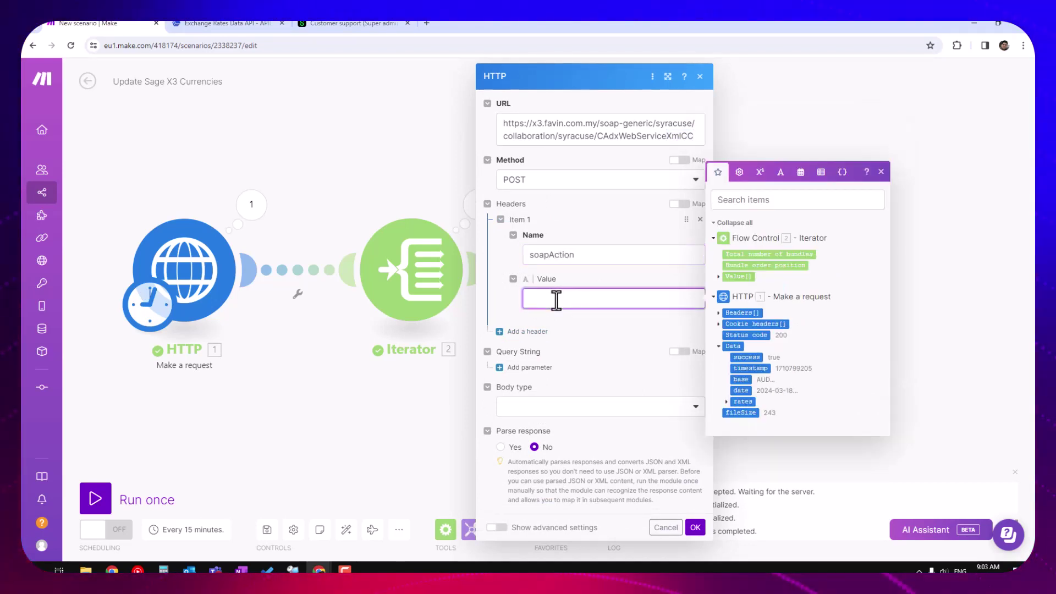
type("run")
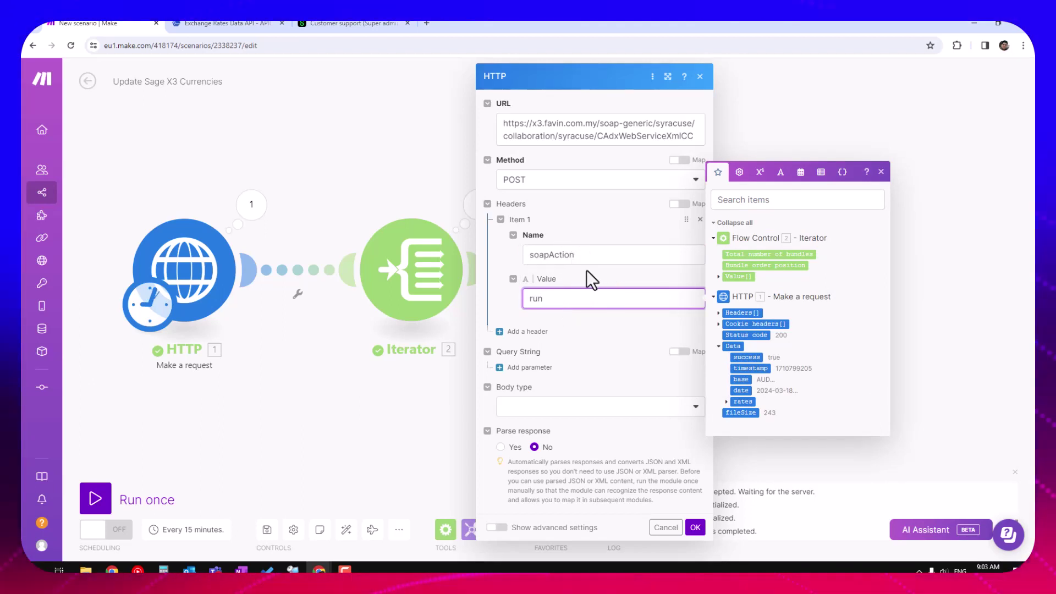
Set the request's body type to Raw with content type XML (application/xml)
left_click(548, 407)
left_click(541, 441)
left_click(586, 365)
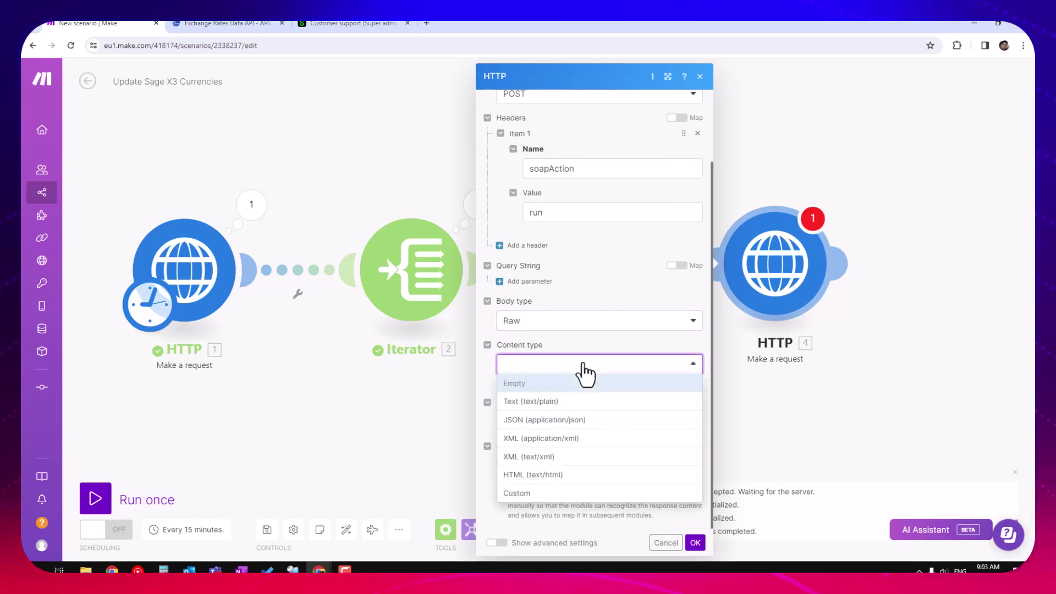
left_click(579, 438)
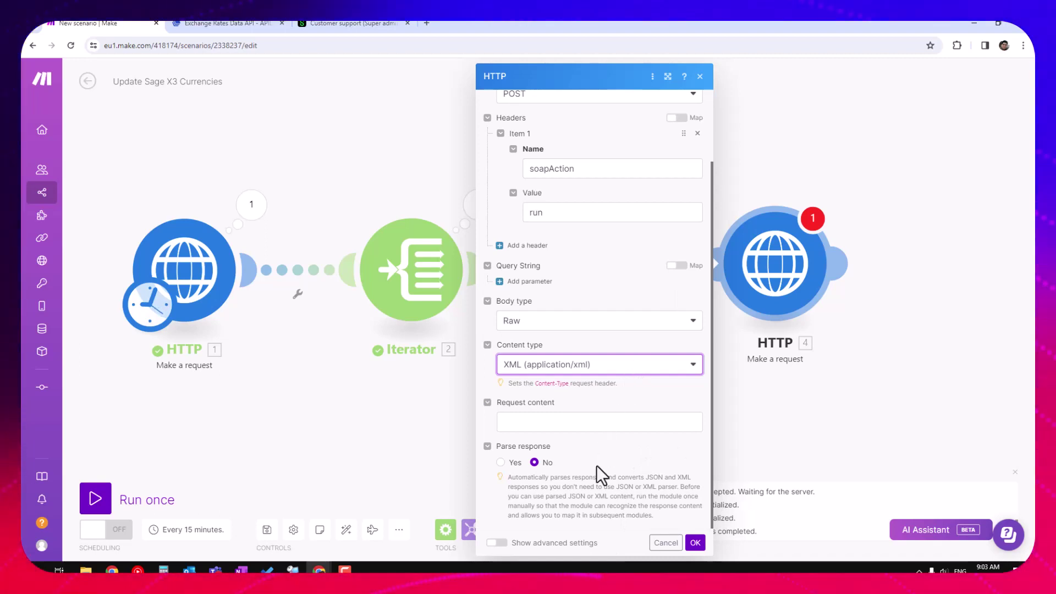
Show the request's advanced settings and enter the user name and password for Basic Auth
left_click(498, 543)
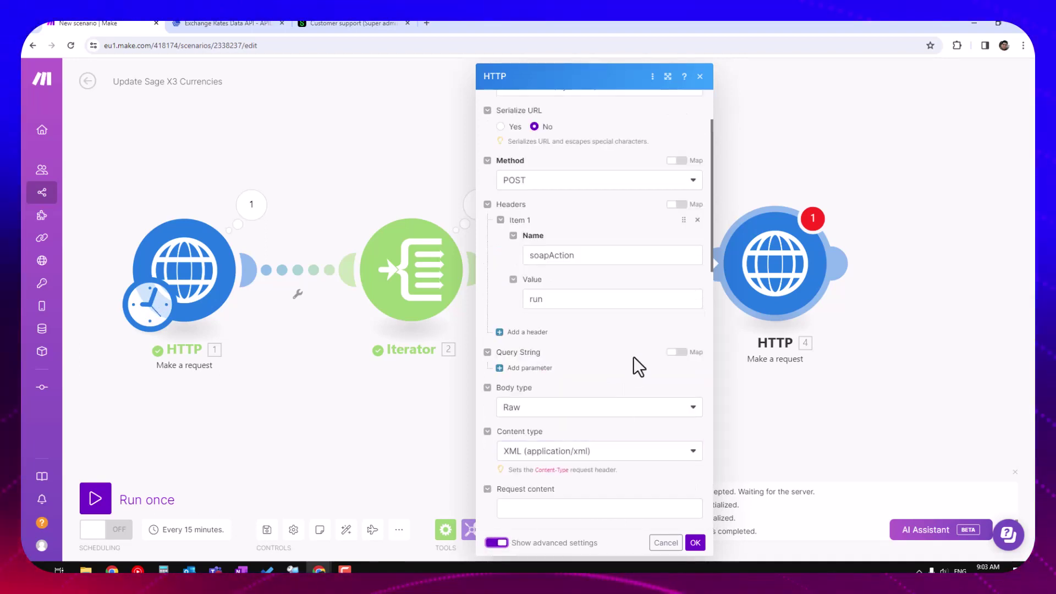
scroll(640, 330, "down", 5)
scroll(640, 330, "down", 2)
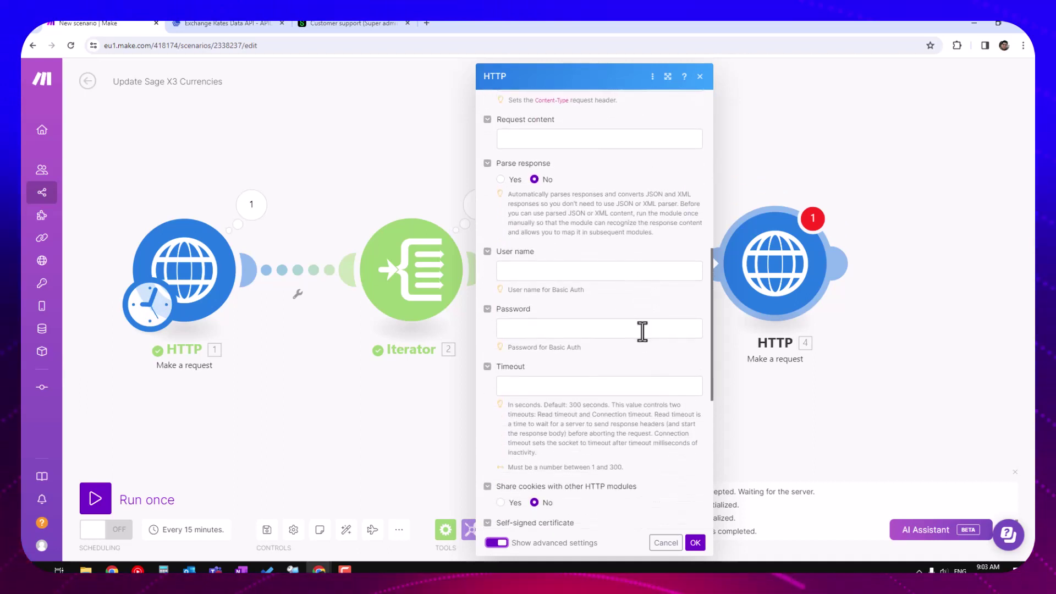
left_click(538, 273)
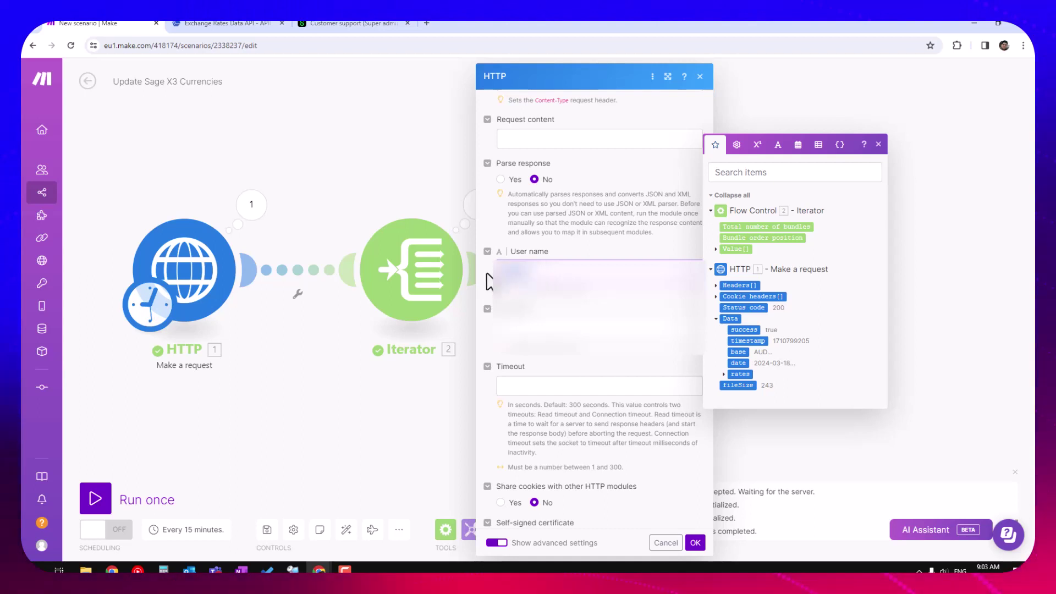
key("Escape")
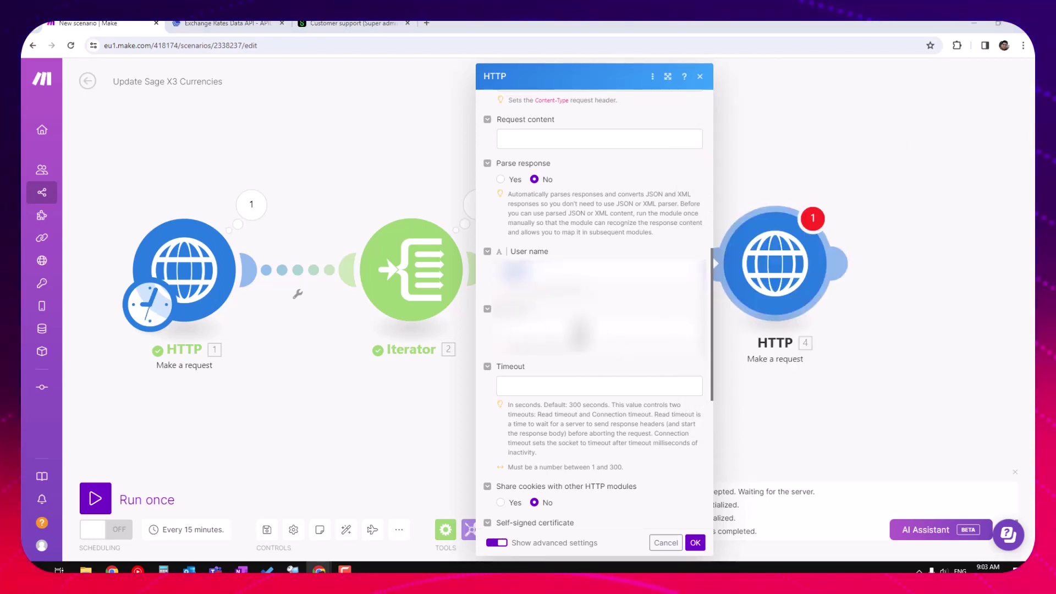
left_click(574, 329)
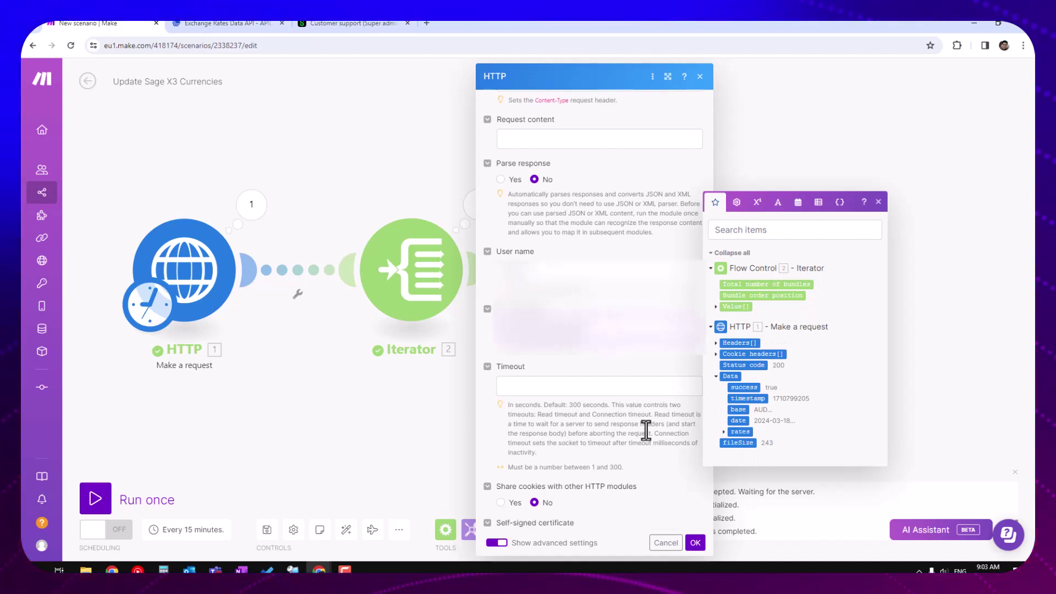
scroll(660, 489, "down", 3)
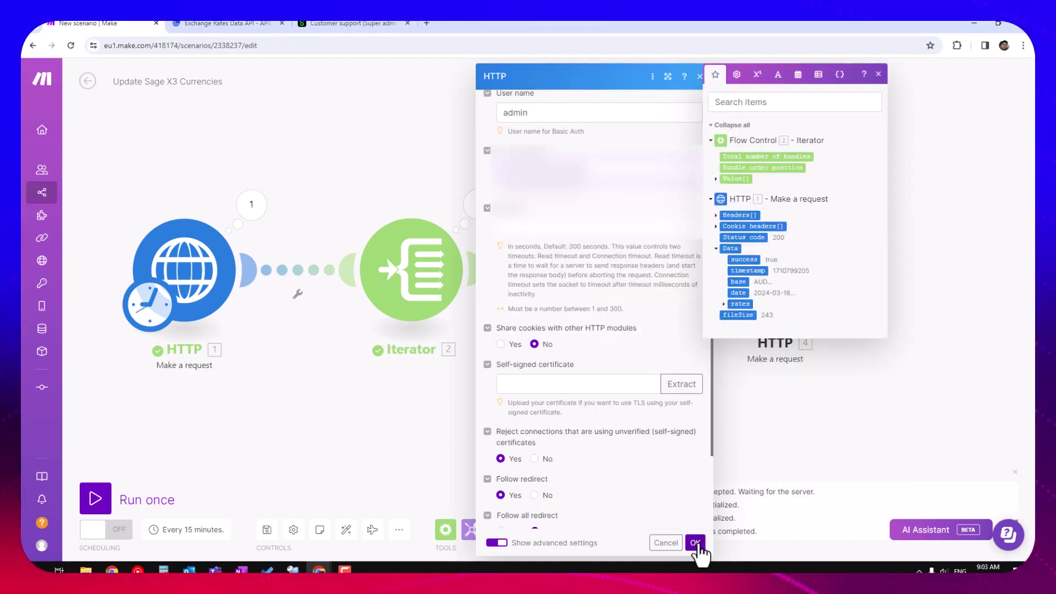
Save the second HTTP request's settings and inspect the Iterator module's output bundles from the last run
left_click(695, 543)
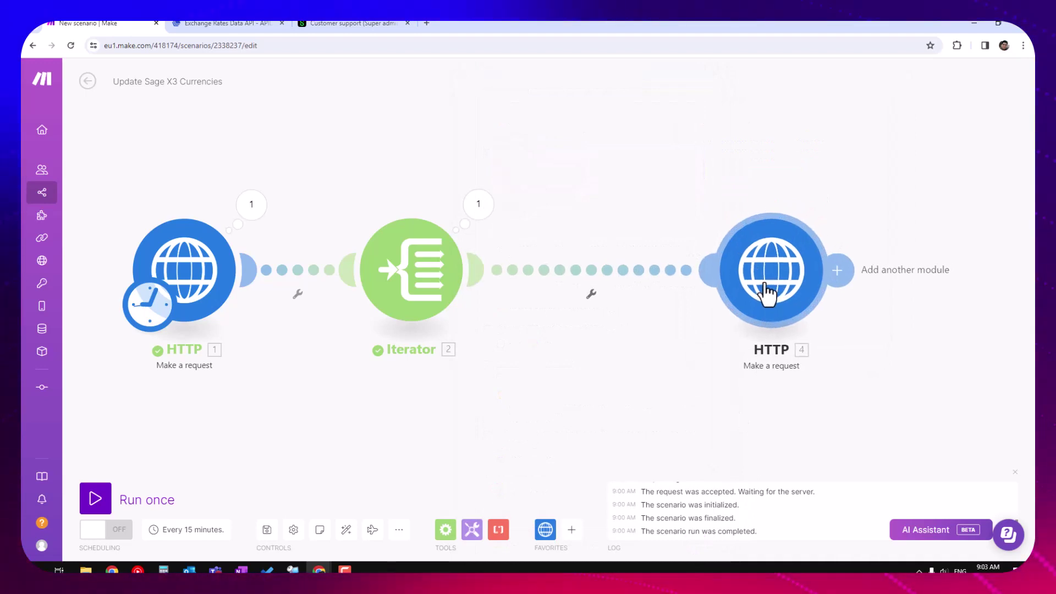
left_click(477, 231)
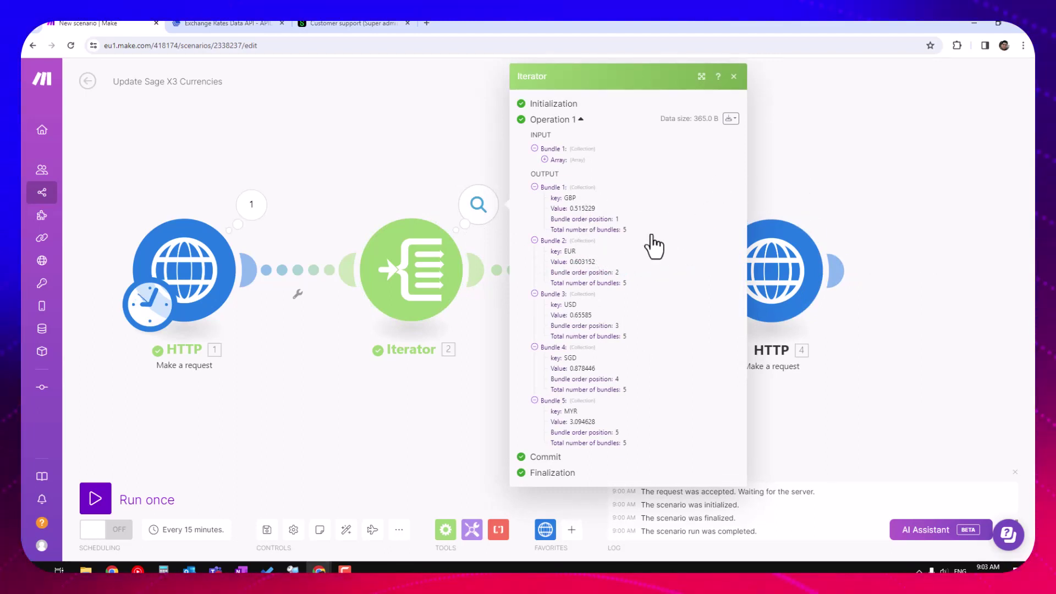
left_click(770, 181)
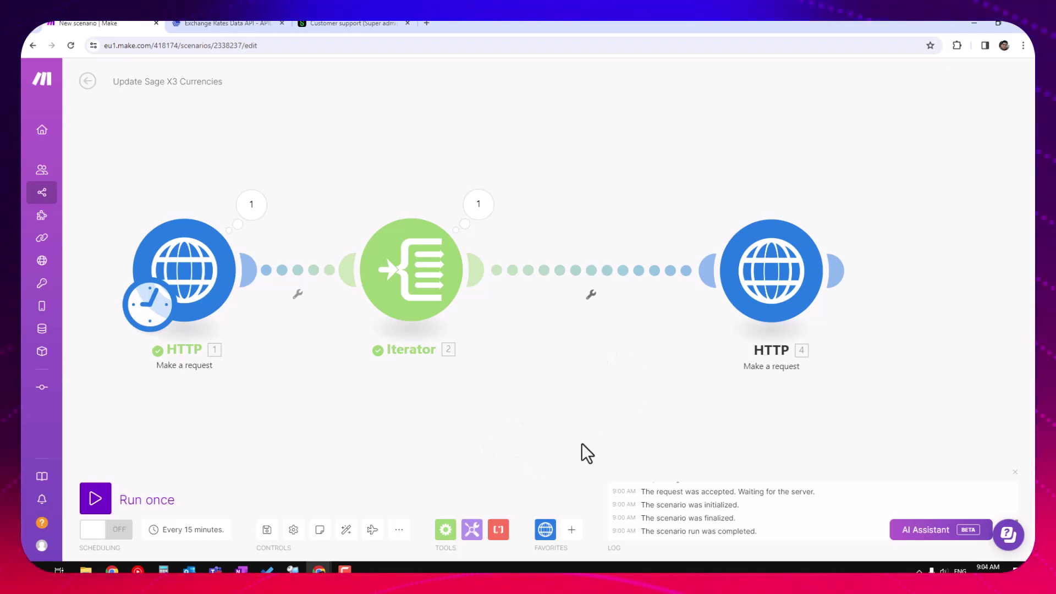
Insert an XML Create XML module between the Iterator and the last HTTP module, and space the modules out along the flow
left_click(572, 532)
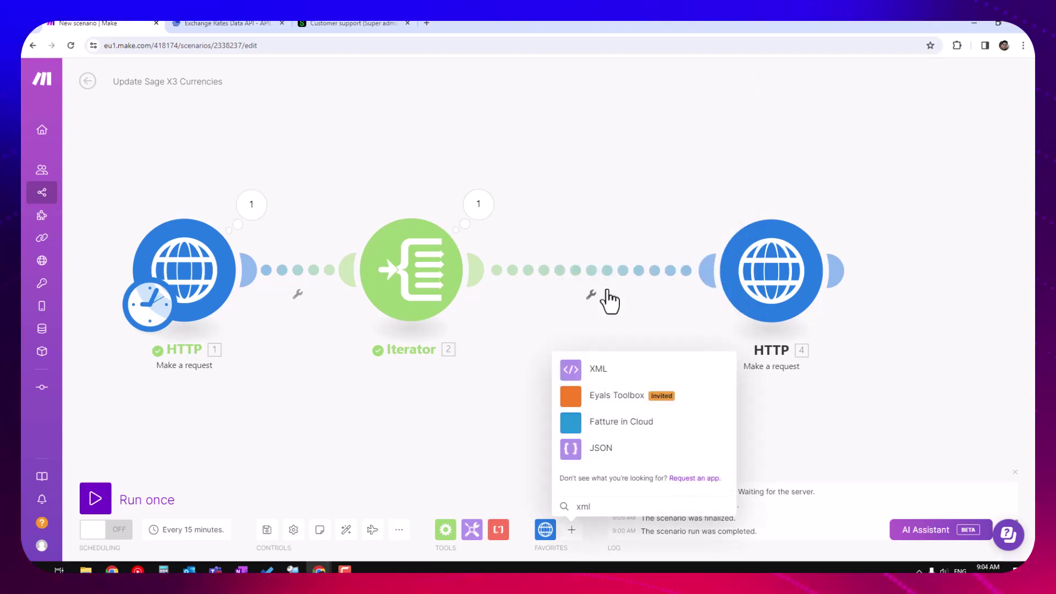
left_click(599, 370)
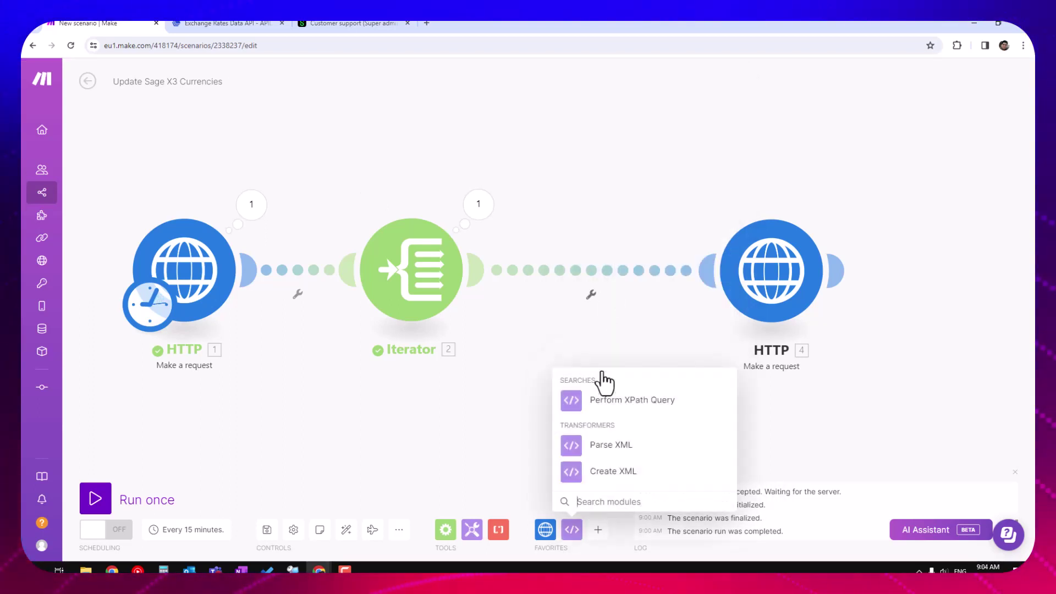
left_click(616, 472)
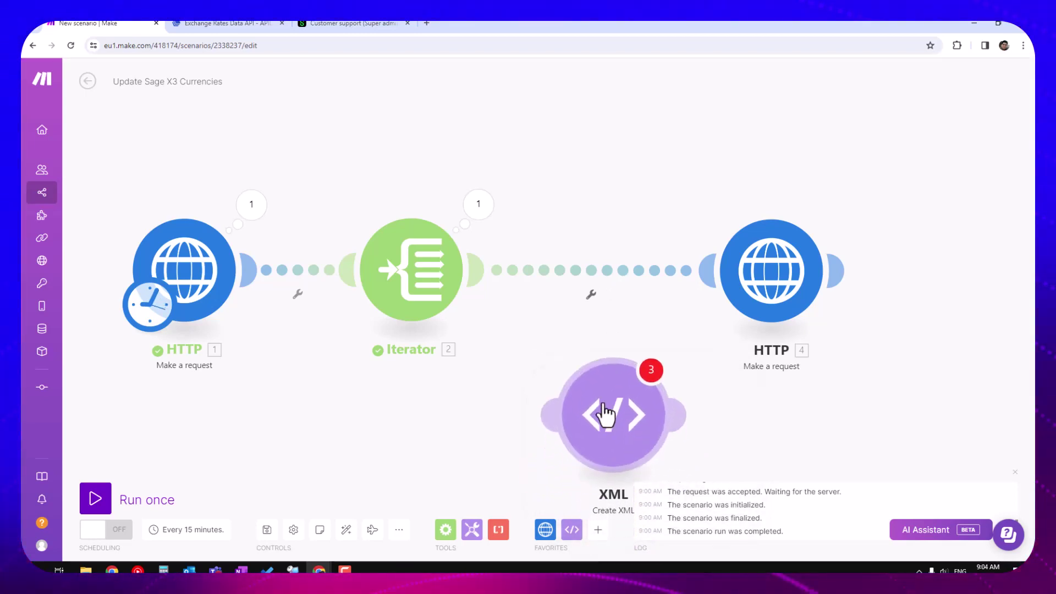
left_click(604, 283)
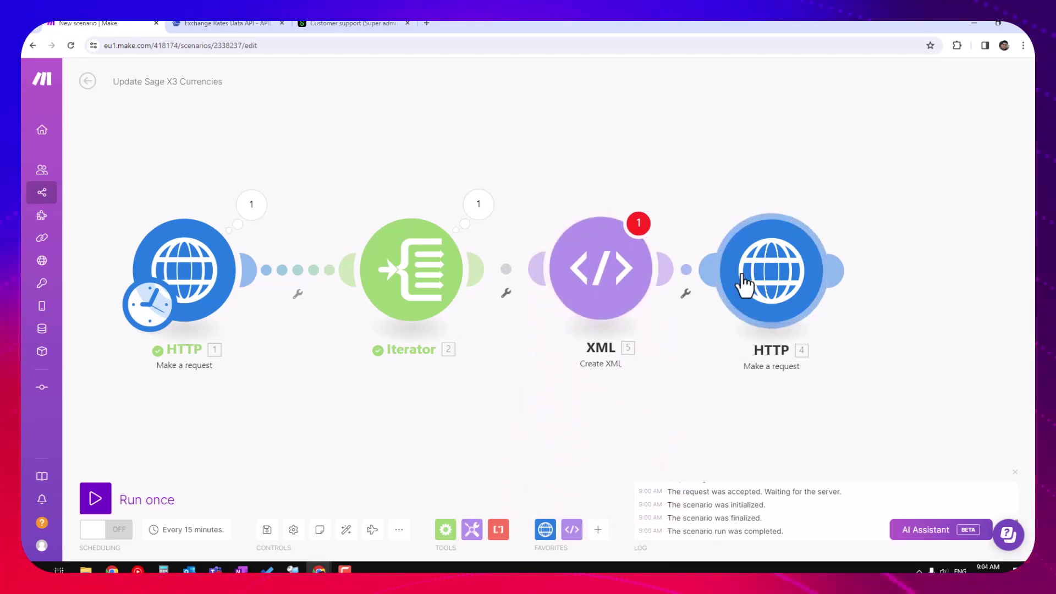
left_click_drag(745, 284, 863, 273)
left_click_drag(597, 278, 649, 278)
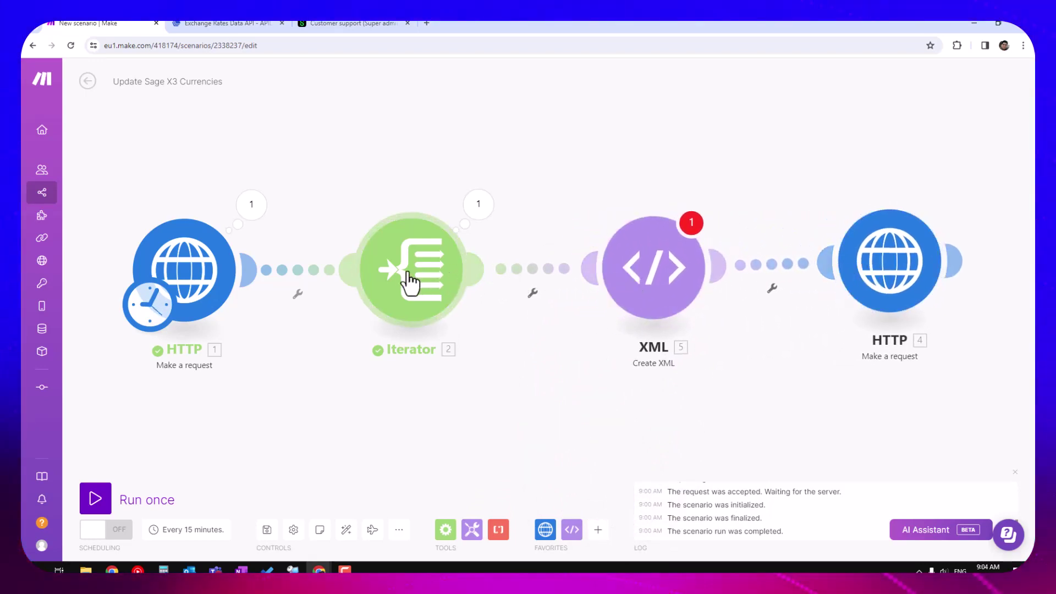
left_click_drag(410, 284, 395, 273)
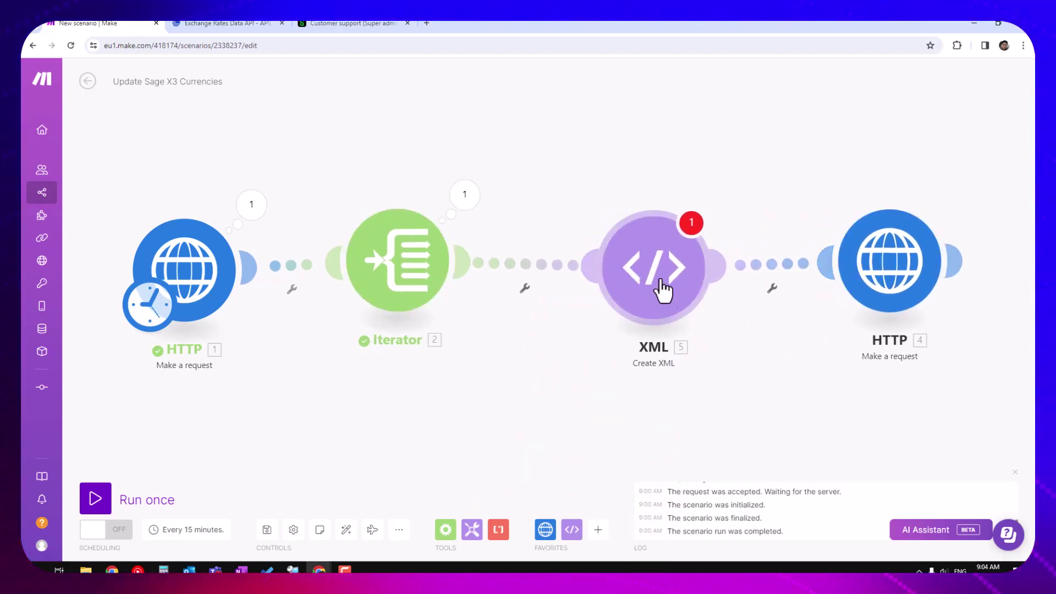
Add a new data structure for the Create XML module and name it My Sage X3 Currency Structure
left_click(663, 283)
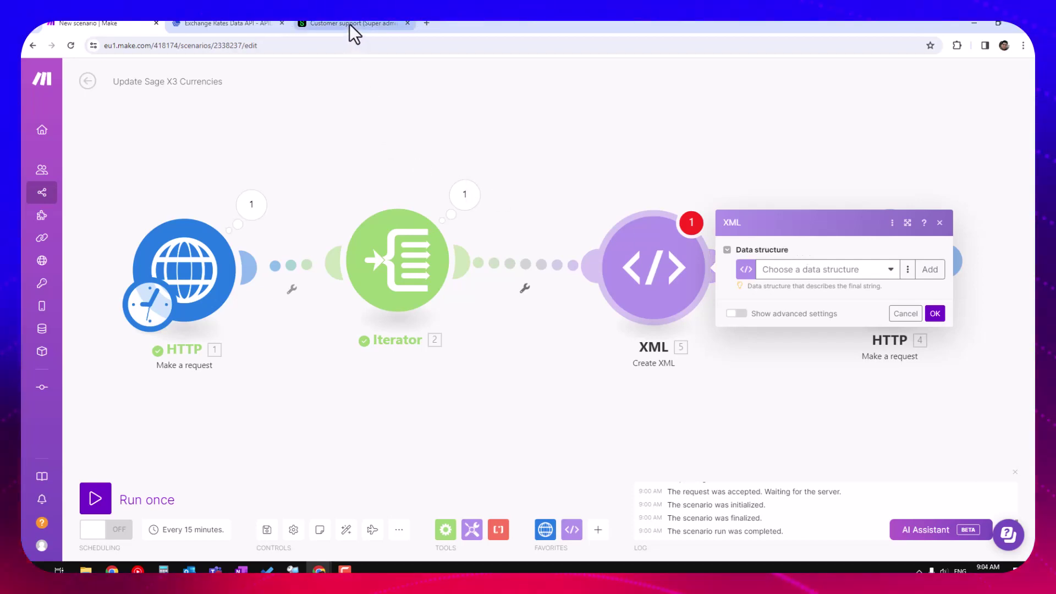
left_click(931, 270)
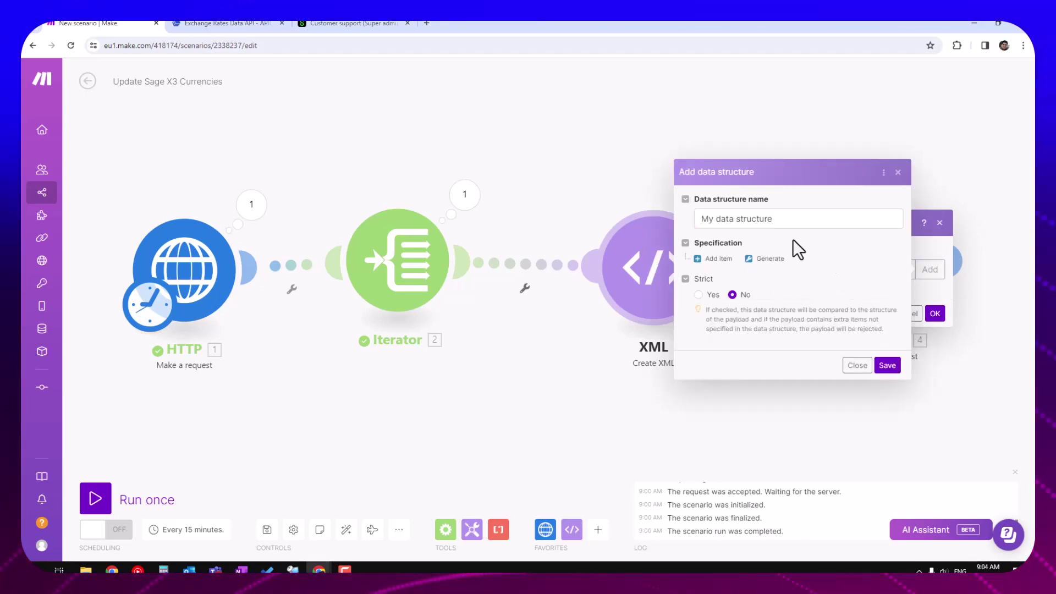
left_click_drag(783, 219, 714, 219)
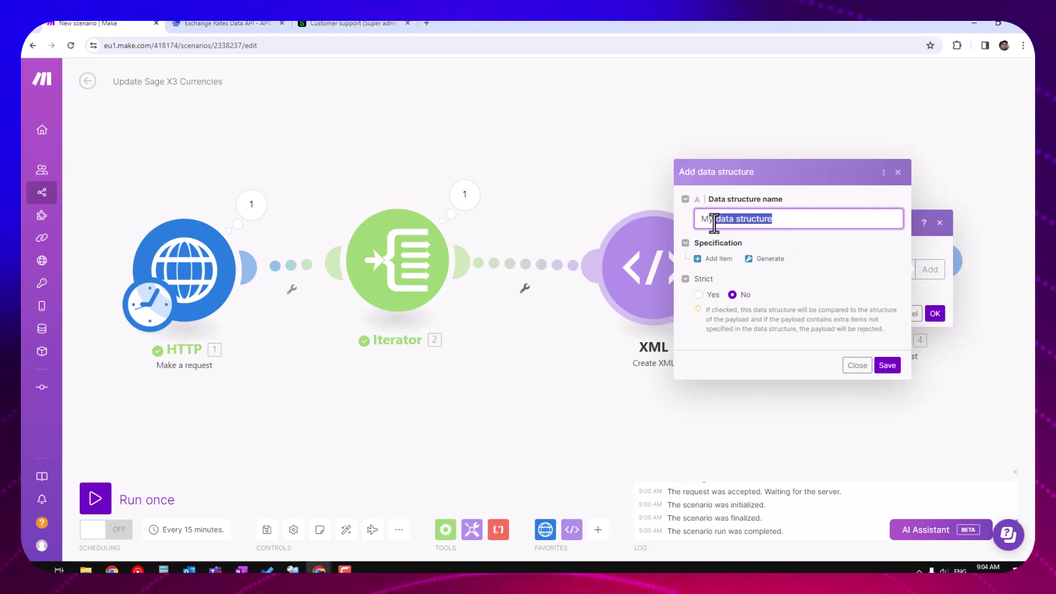
left_click(787, 220)
key("BackSpace")
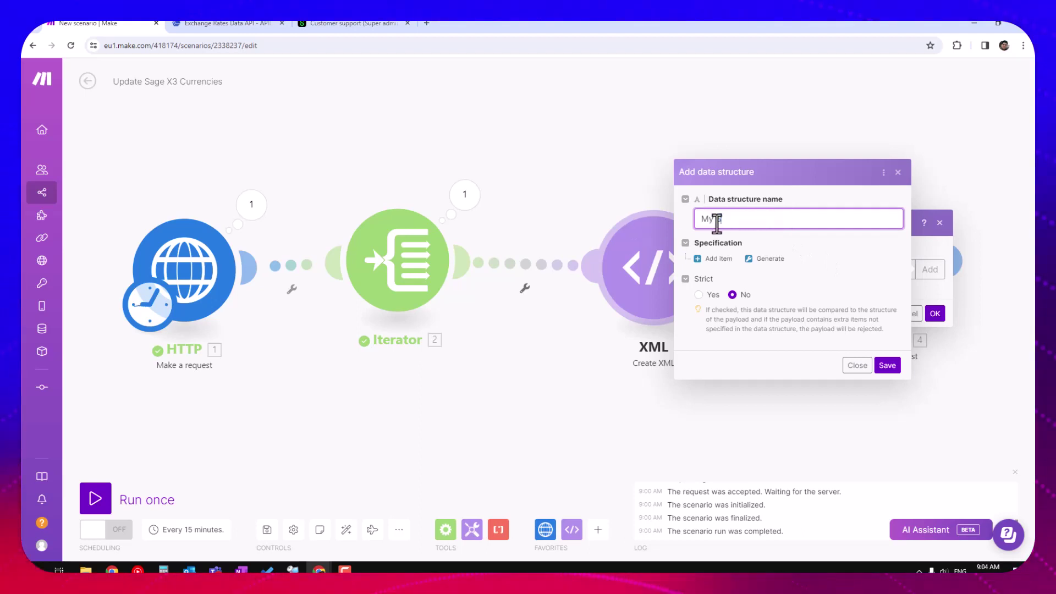
type("Sage X3 C")
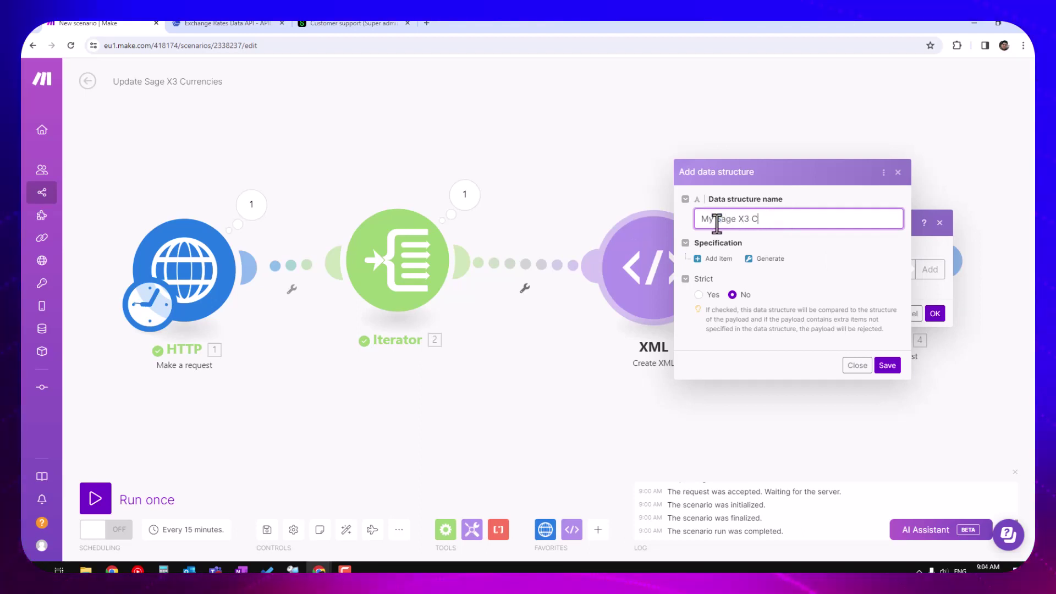
type("urrency St")
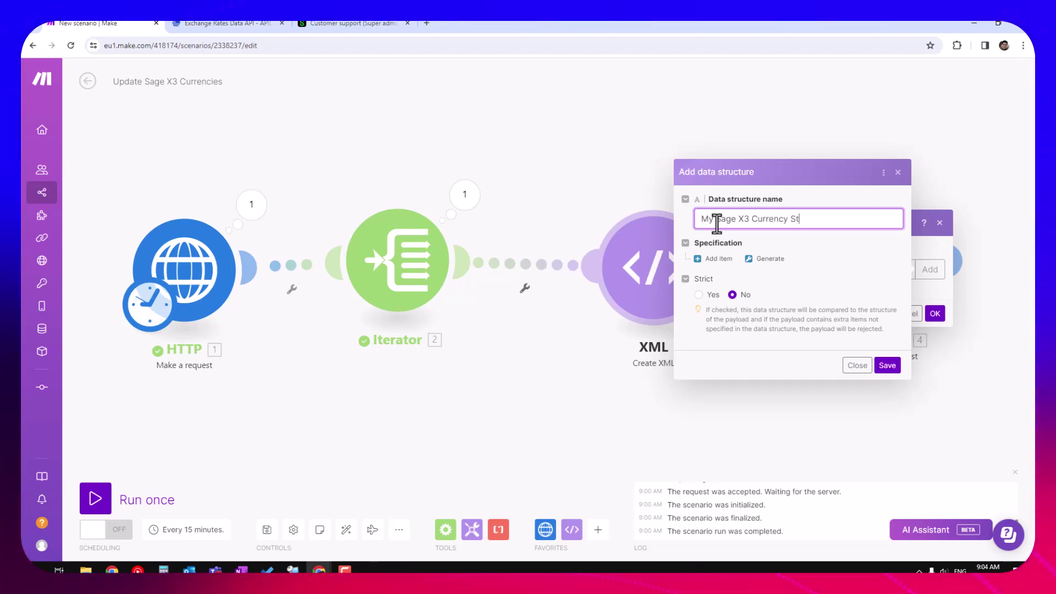
type("ructure")
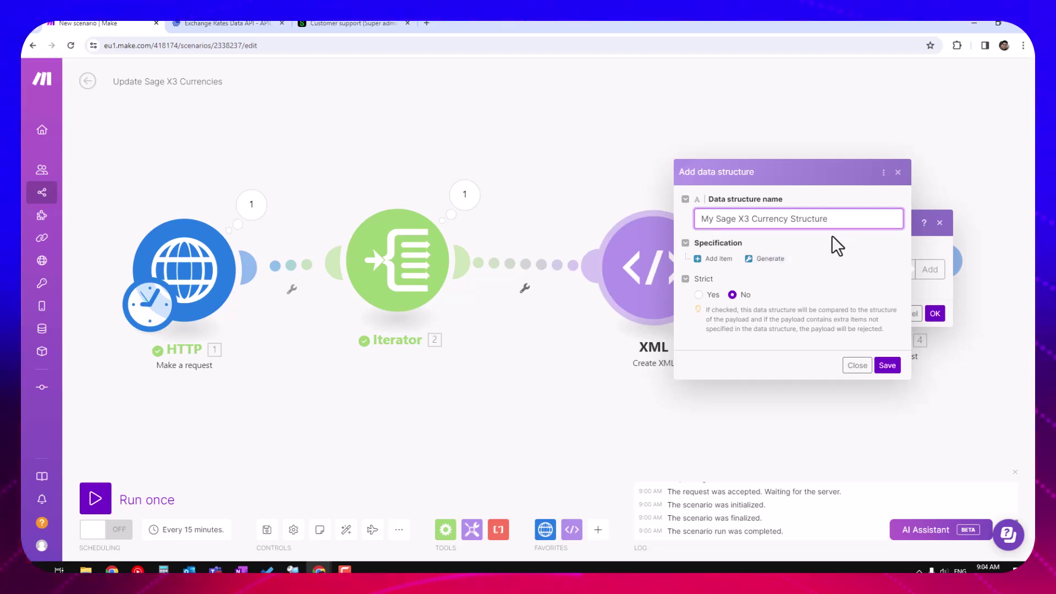
Open the generator for the data structure's specification and set its content type to XML
left_click(770, 258)
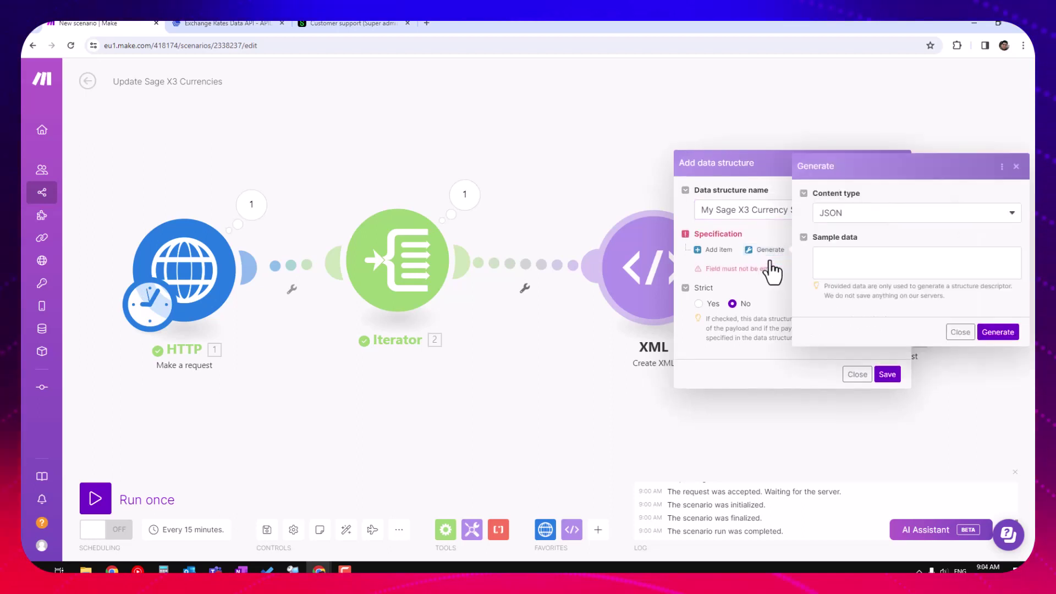
left_click(864, 219)
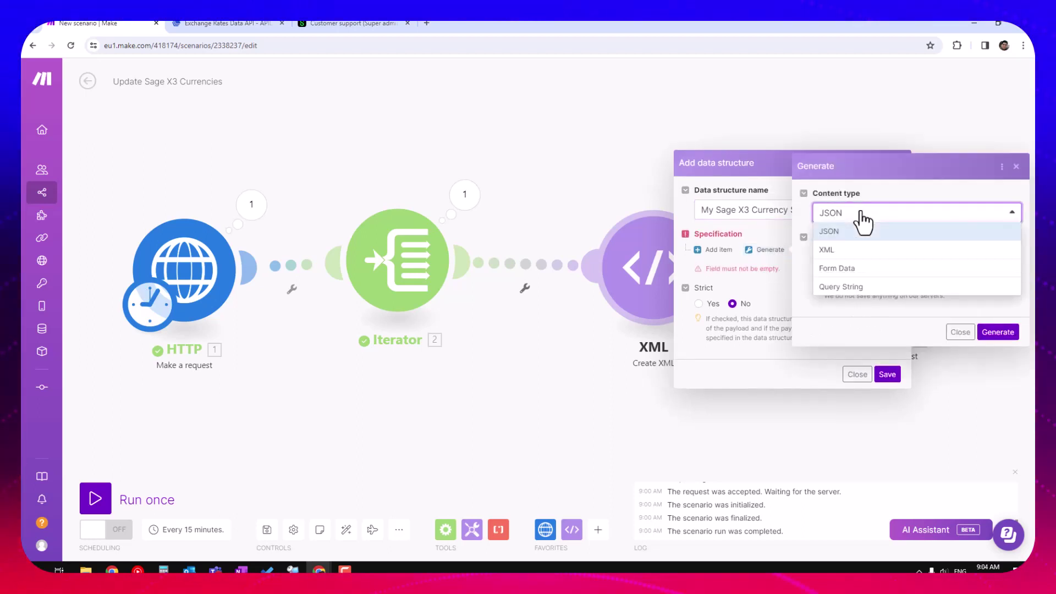
left_click(827, 250)
left_click(847, 255)
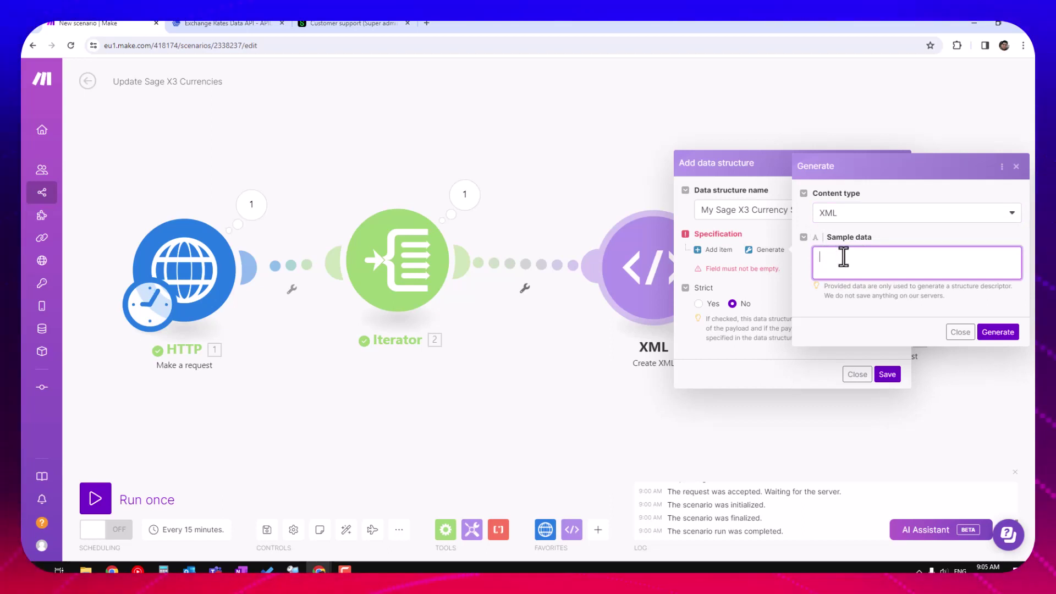
Switch to Sage X3 and export the currency exchange rates to the client with the XCHANGE template
left_click(342, 23)
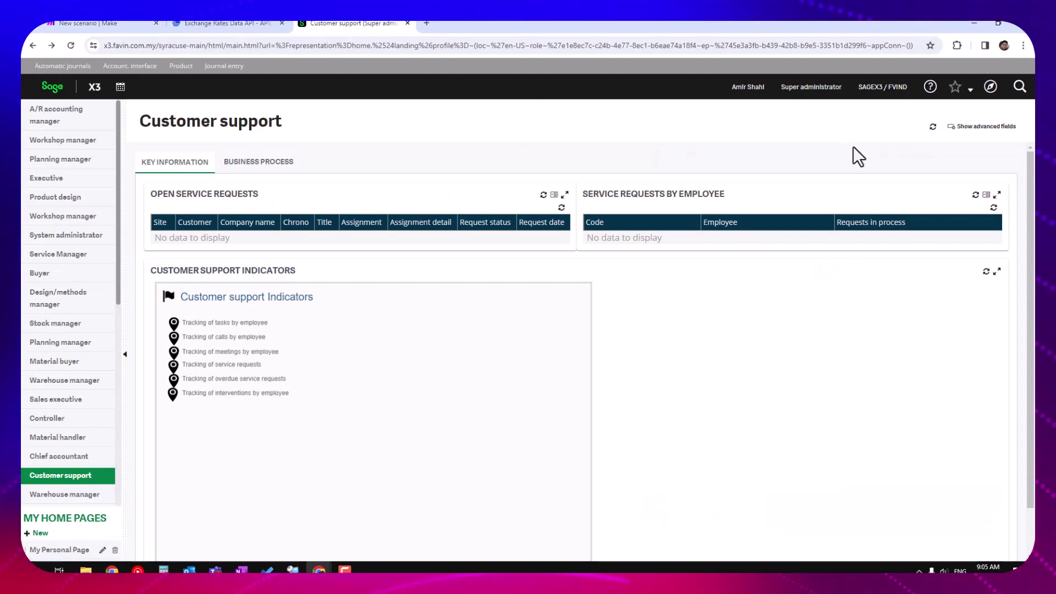
left_click(991, 88)
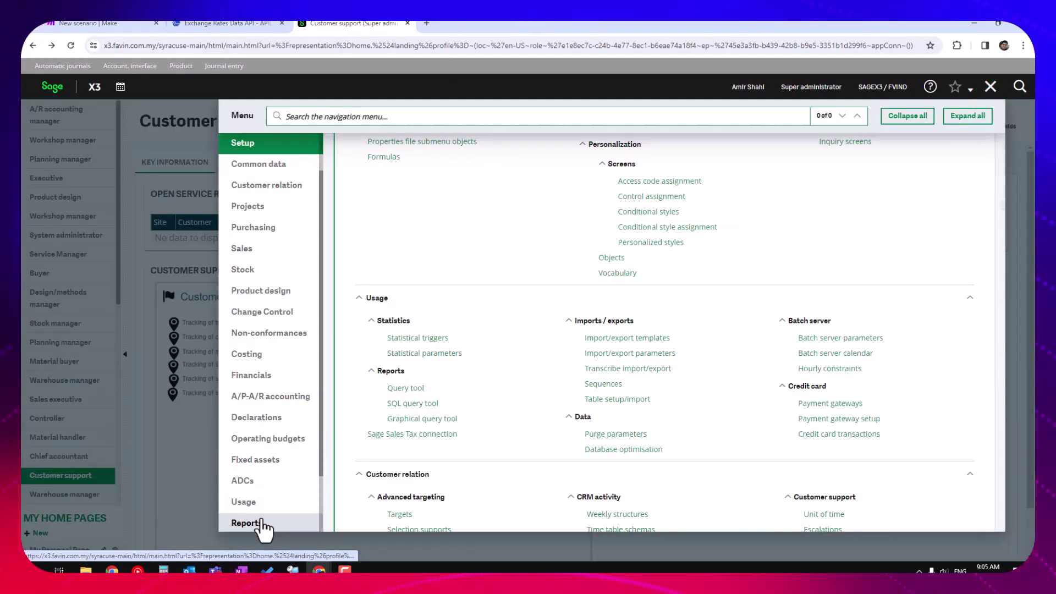
left_click(262, 502)
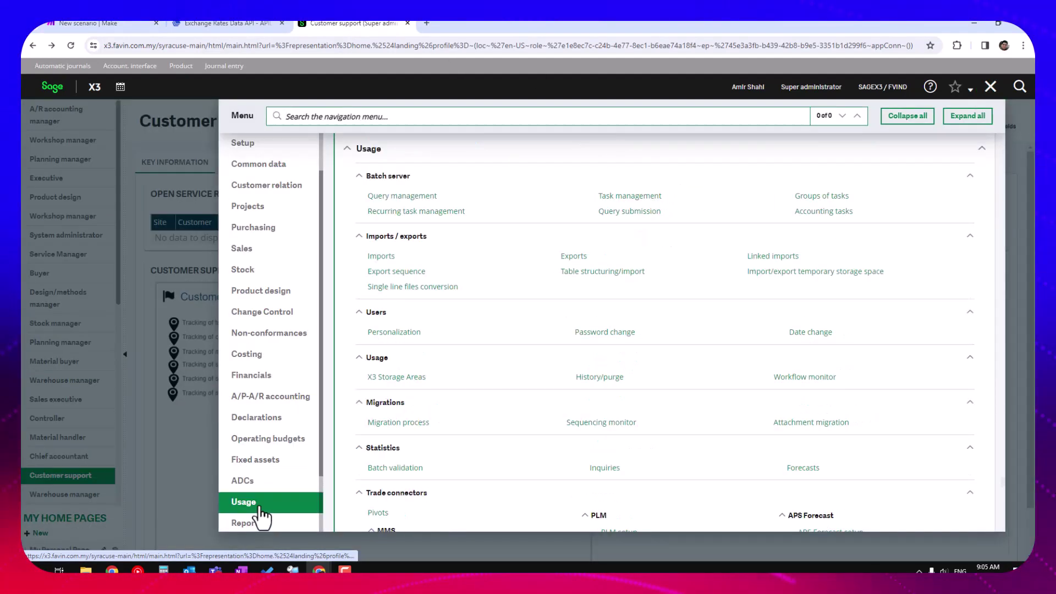
left_click(576, 258)
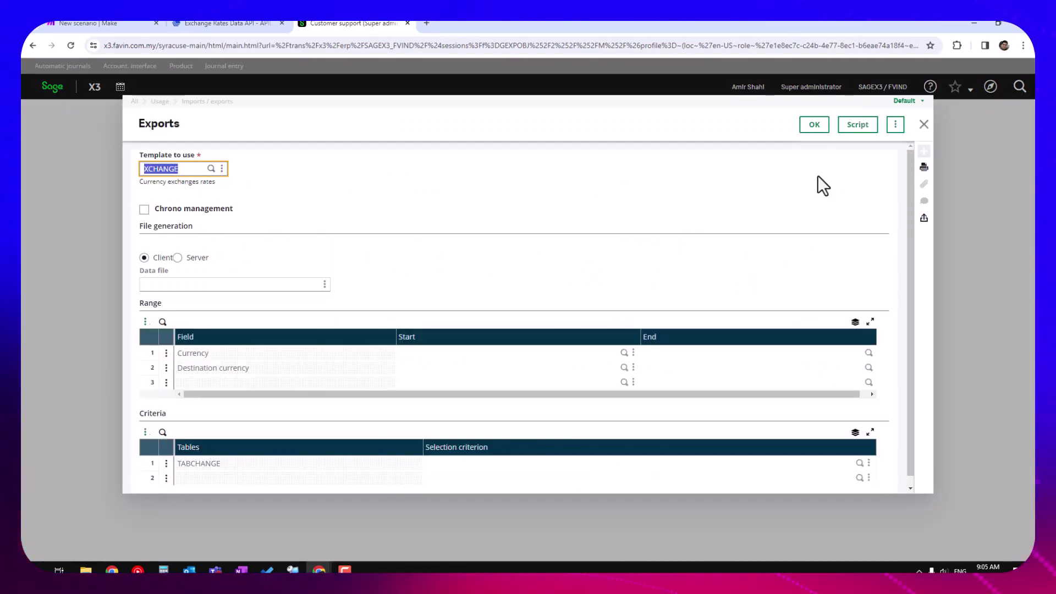
left_click(816, 132)
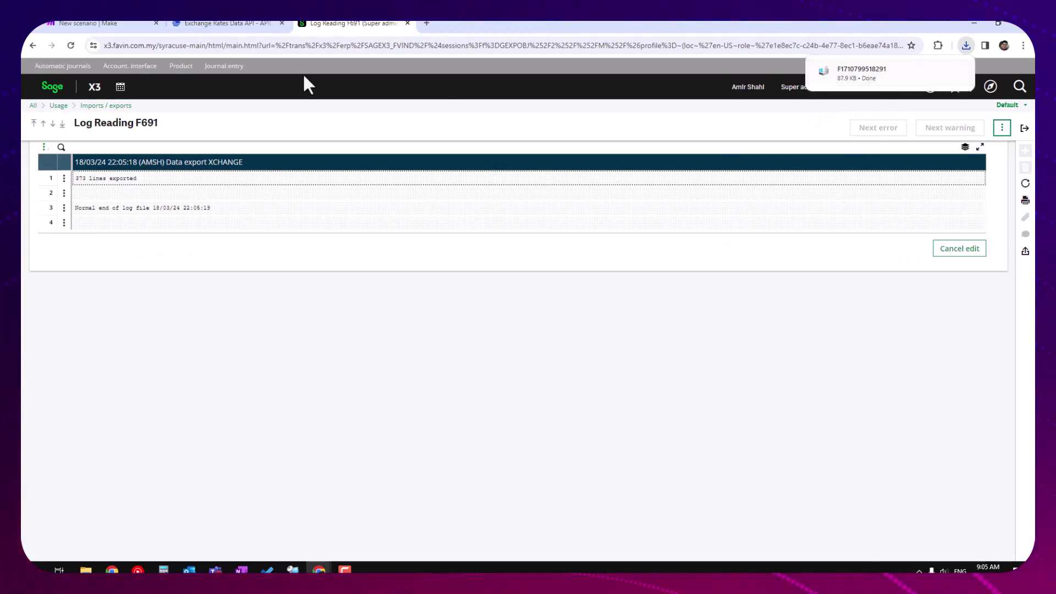
Open the downloaded export file and examine the opening and closing C tags of the first record
mouse_move(949, 79)
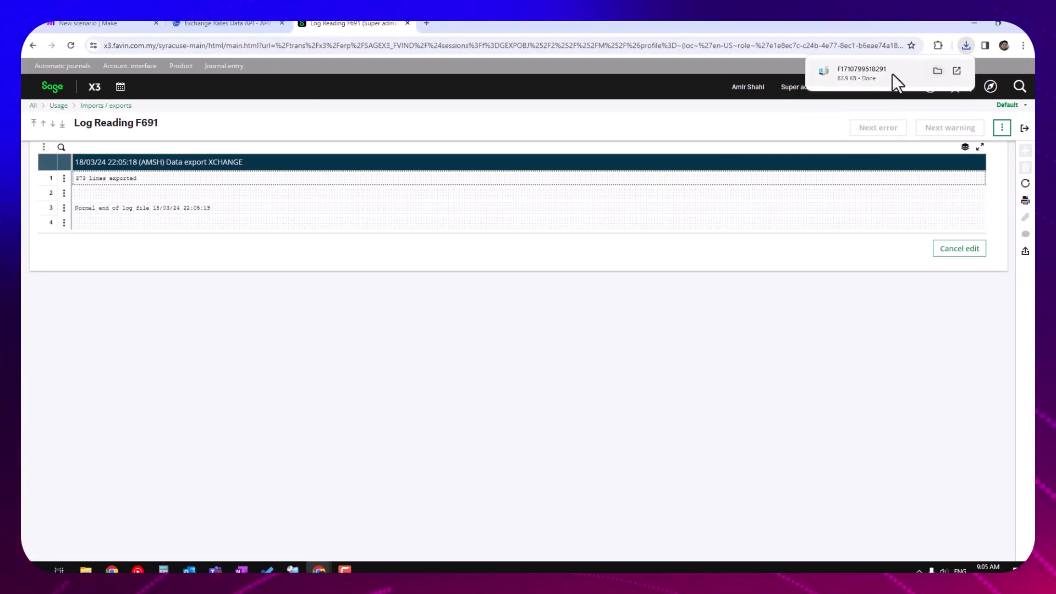
left_click(958, 71)
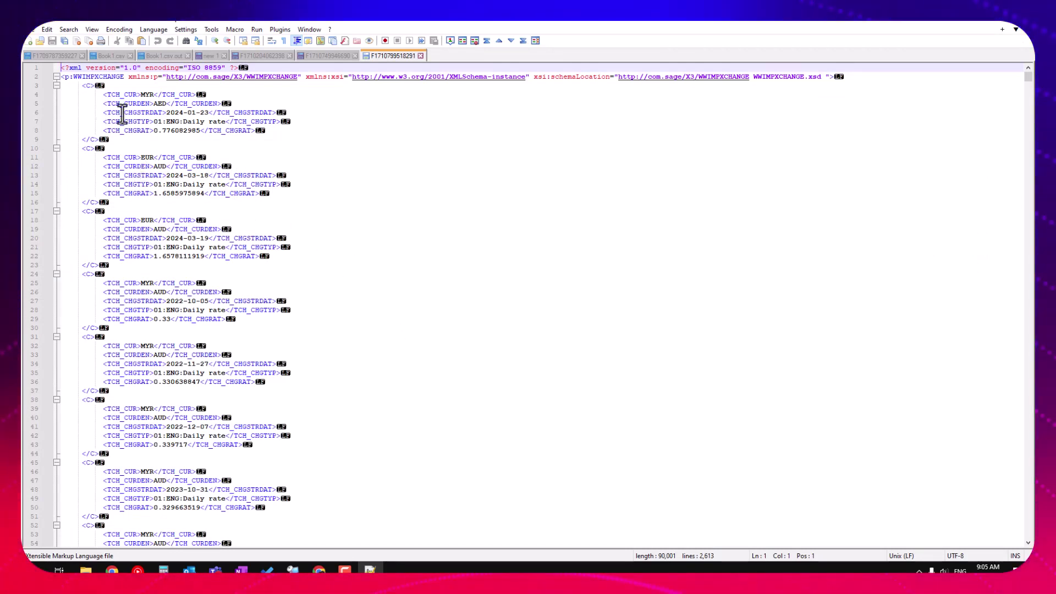
double_click(88, 87)
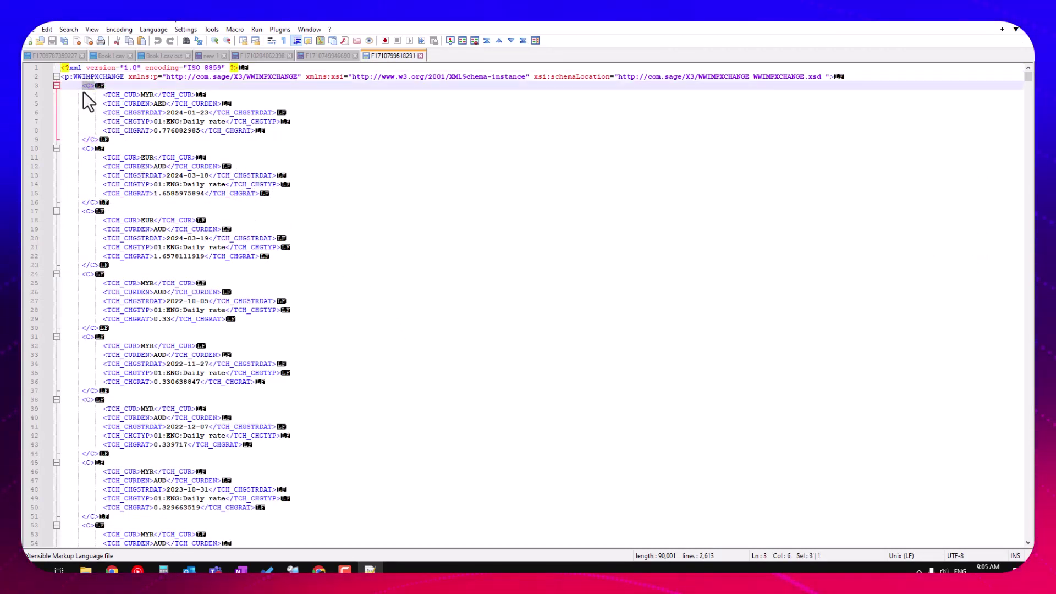
left_click_drag(99, 139, 77, 139)
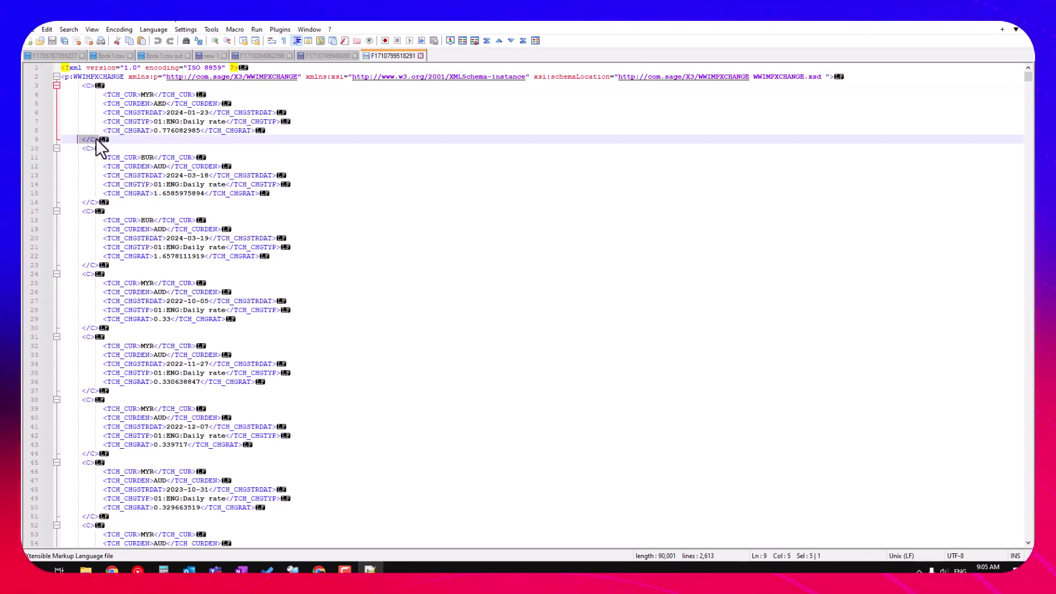
Delete every C record after the first one in the exported XML, along with the leftover empty line, keeping the closing WWIMPXCHANGE tag
left_click(64, 149)
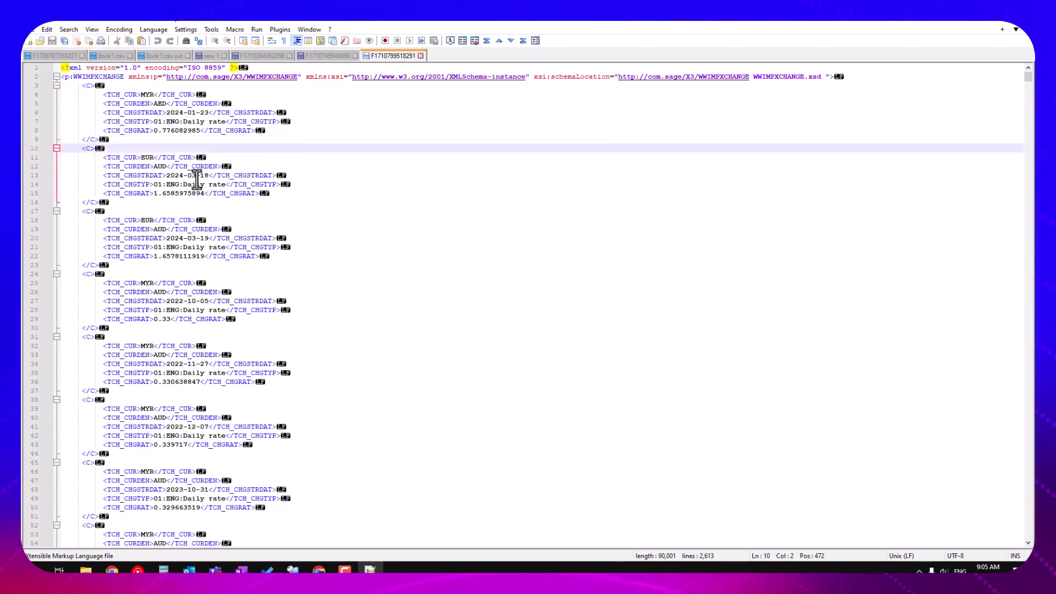
scroll(152, 364, "down", 10)
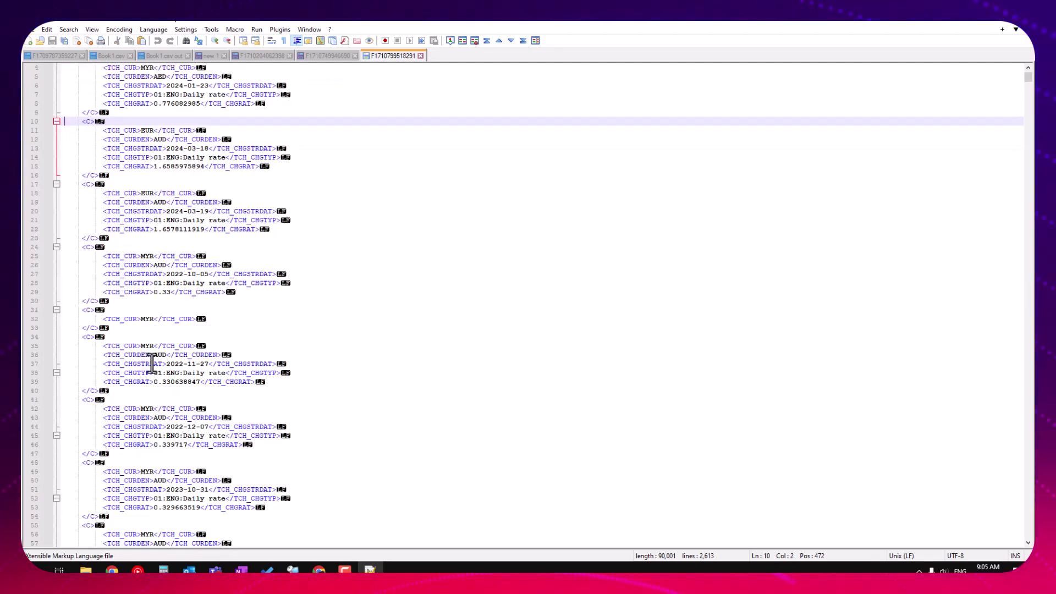
scroll(152, 364, "down", 20)
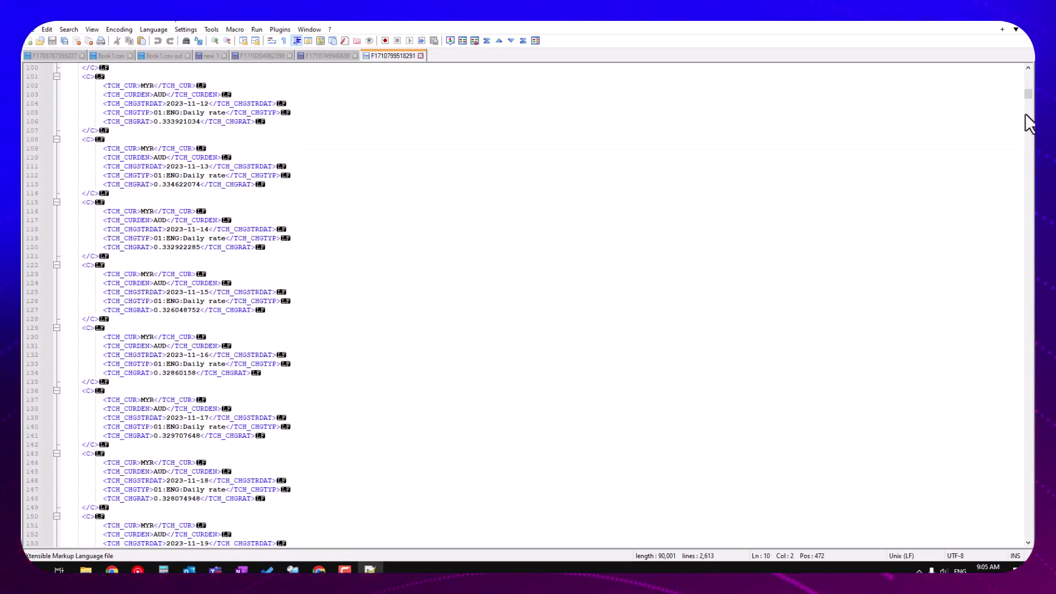
left_click_drag(1027, 98, 1031, 525)
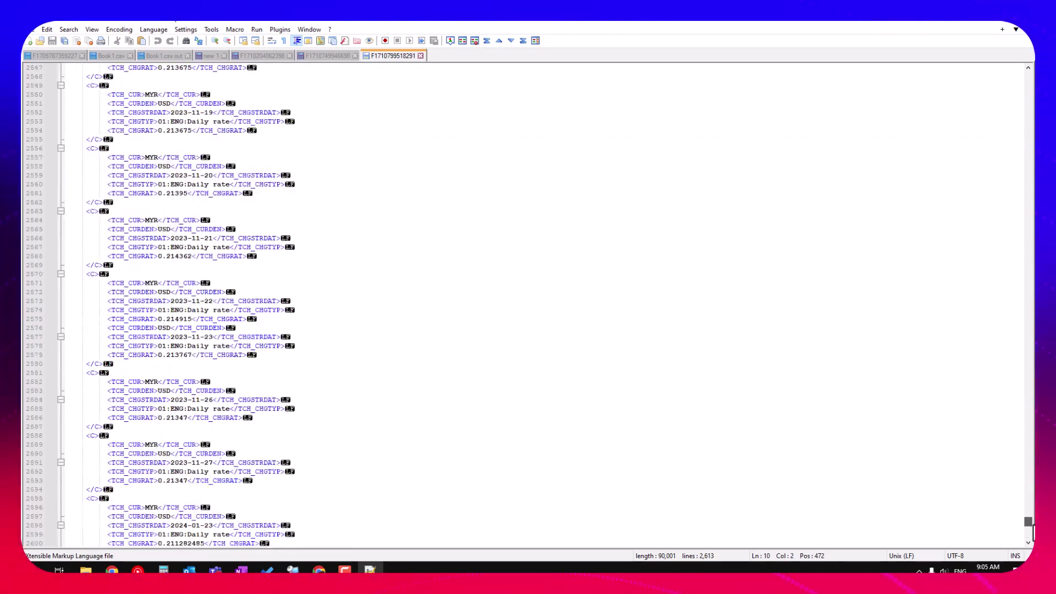
scroll(1033, 531, "down", 10)
left_click(119, 373, "shift")
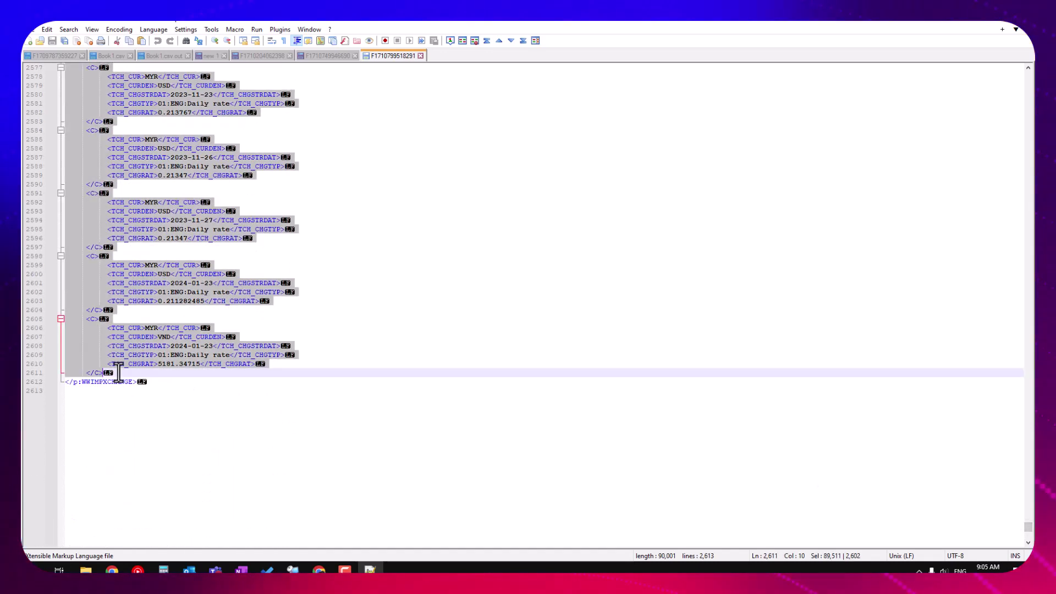
key("Delete")
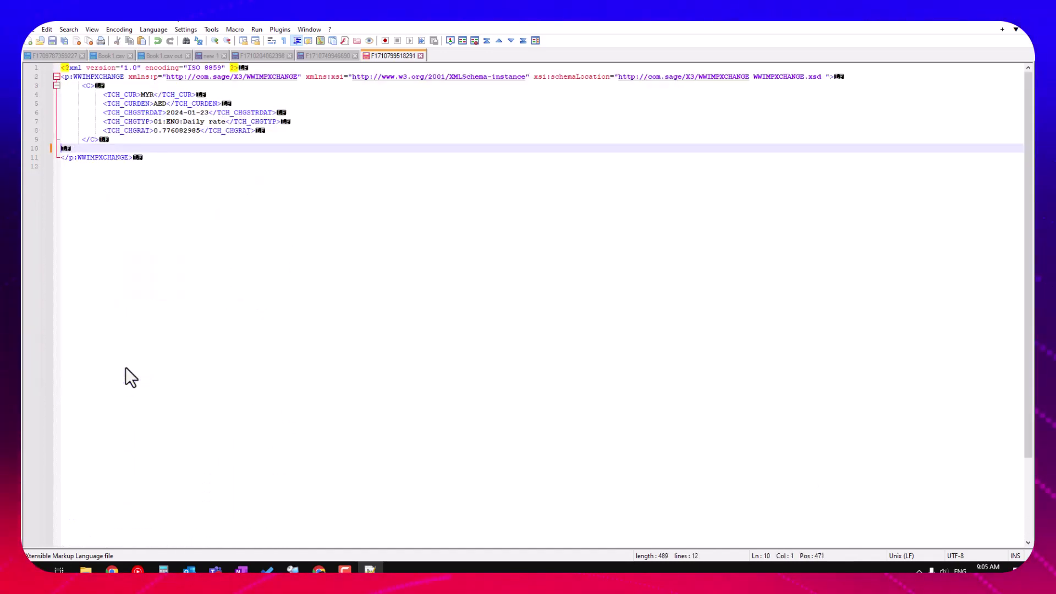
key("Delete")
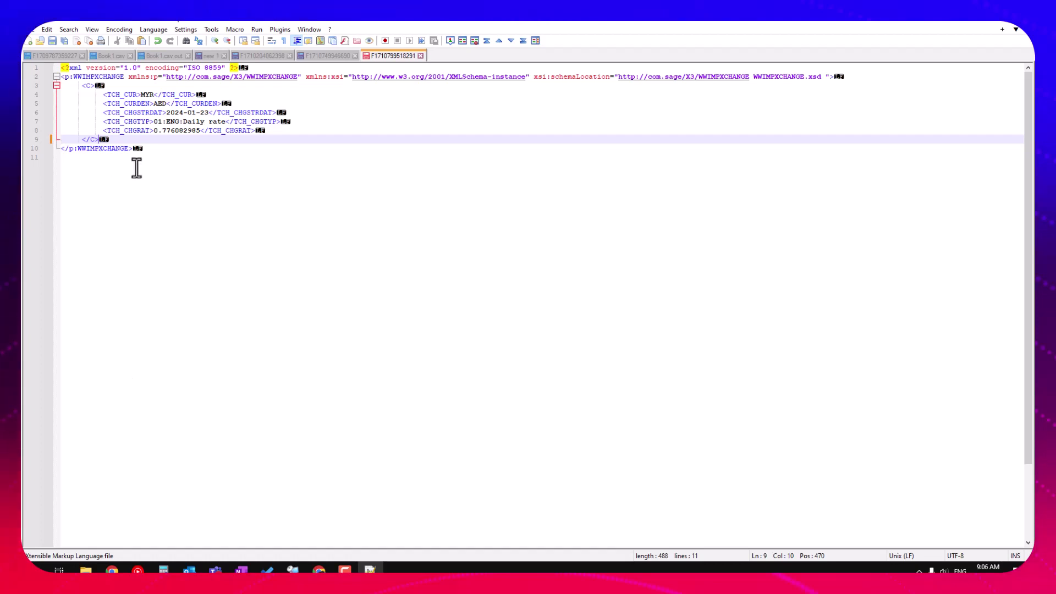
Copy the whole trimmed XML and generate the data structure's specification in Make from it as sample data
left_click(157, 149)
left_click_drag(157, 149, 22, 55)
key("ctrl+c")
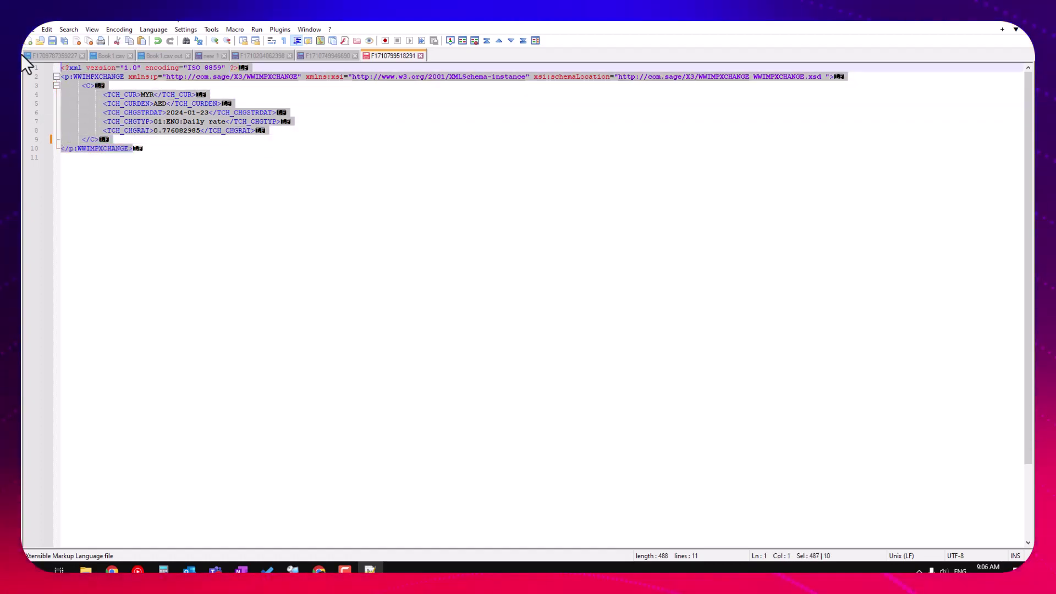
left_click(975, 24)
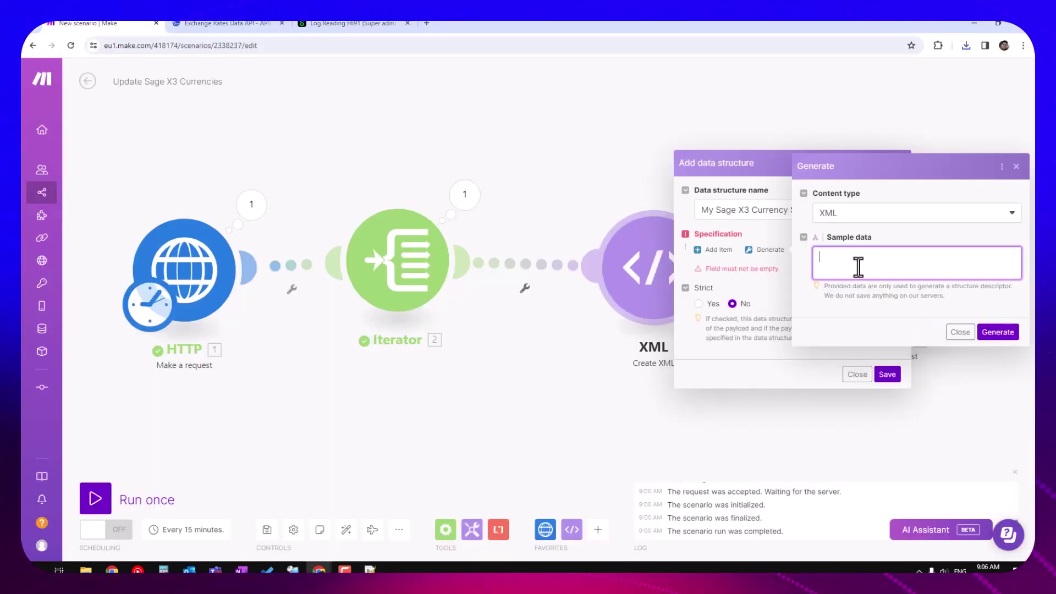
key("ctrl+v")
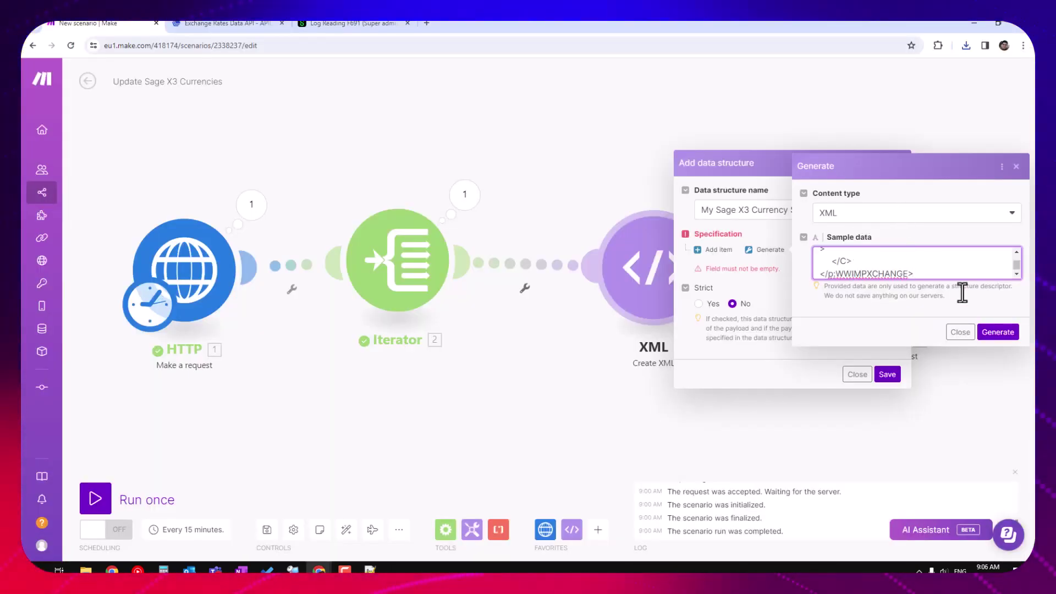
left_click(999, 332)
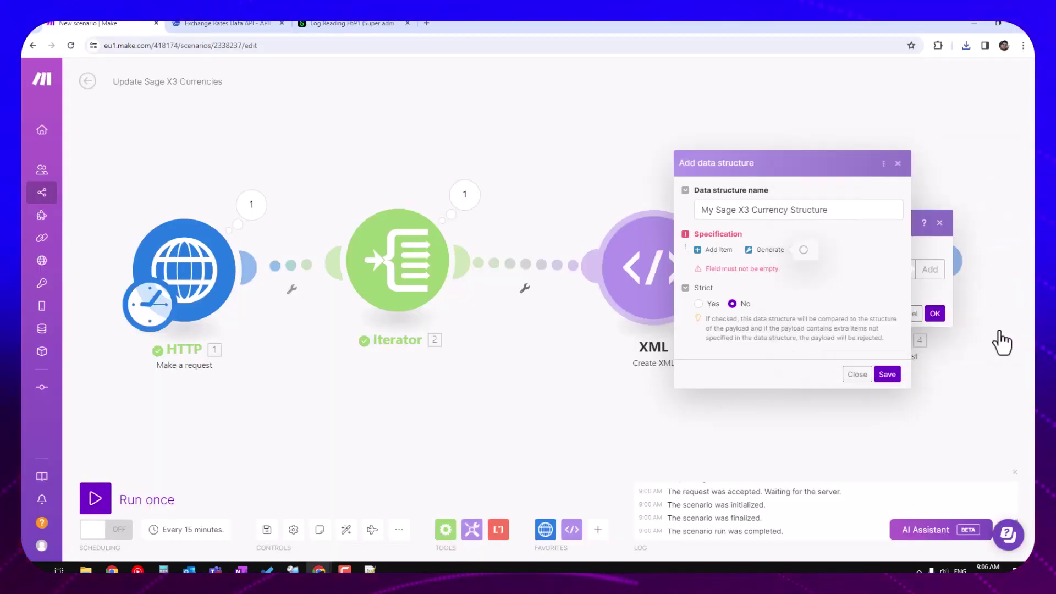
Review the generated specification, save the data structure, and confirm the Create XML module's settings
scroll(798, 266, "down", 10)
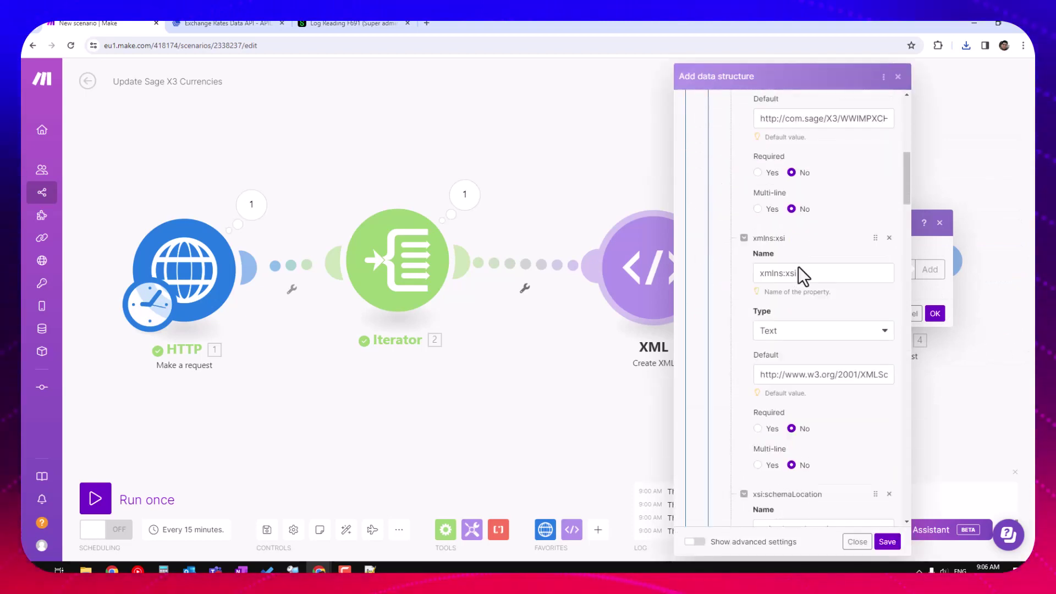
scroll(789, 231, "down", 10)
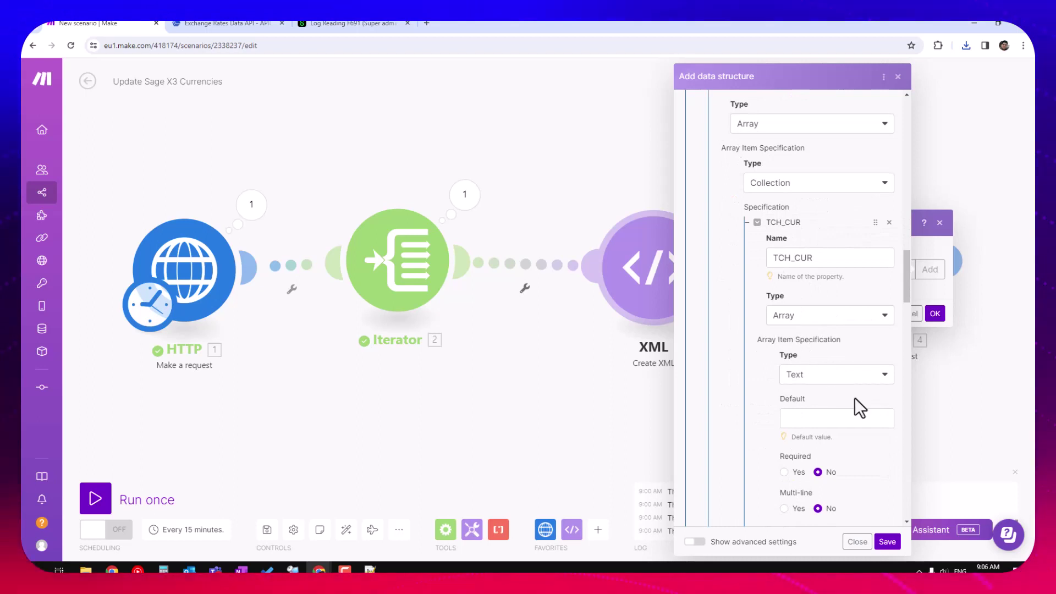
left_click(887, 542)
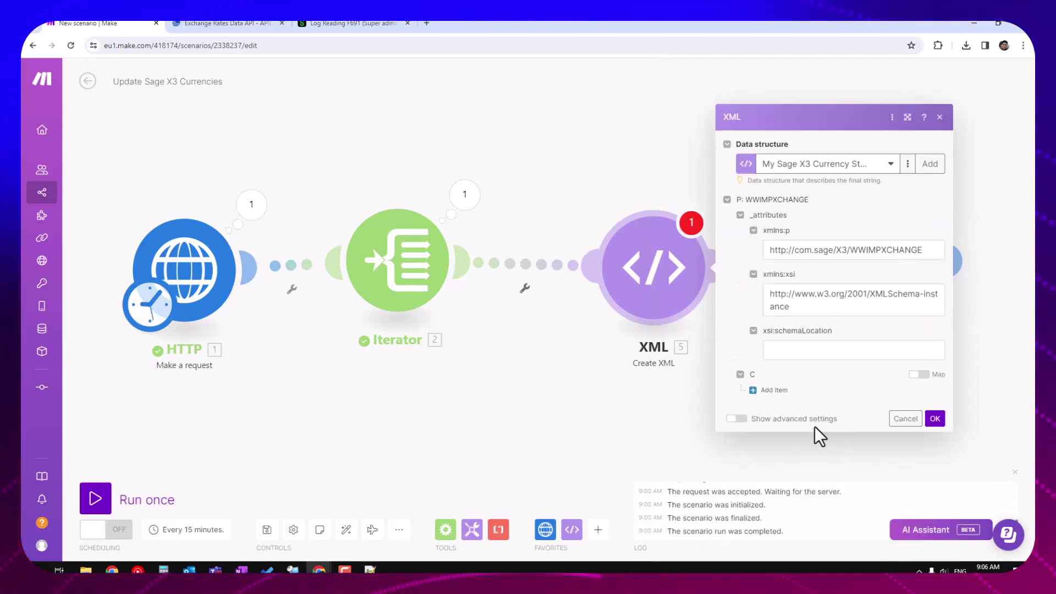
left_click(935, 419)
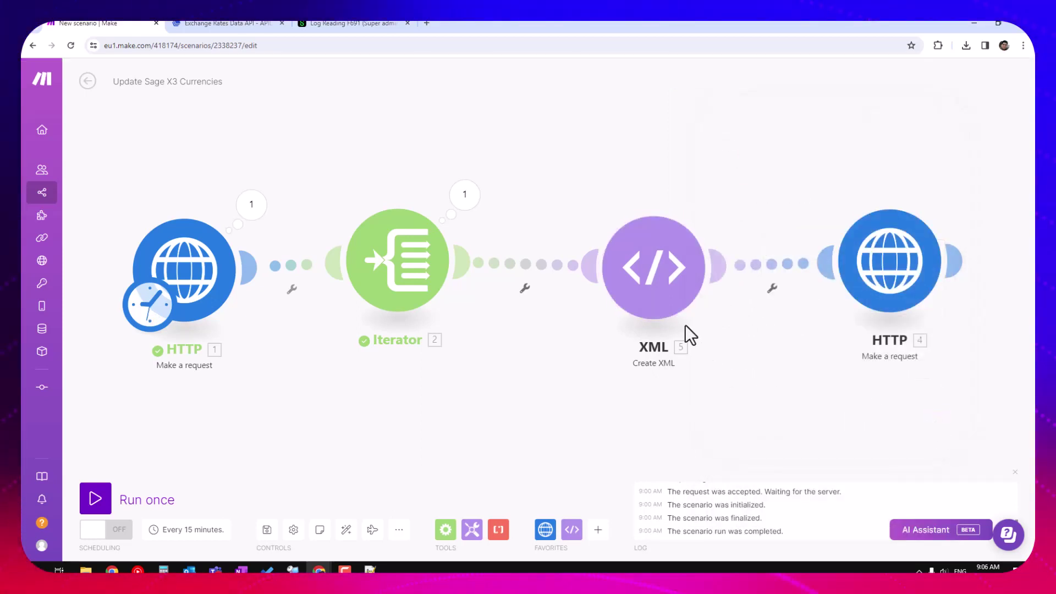
Run the scenario once and inspect the operations executed by the final HTTP module
left_click_drag(685, 325, 691, 311)
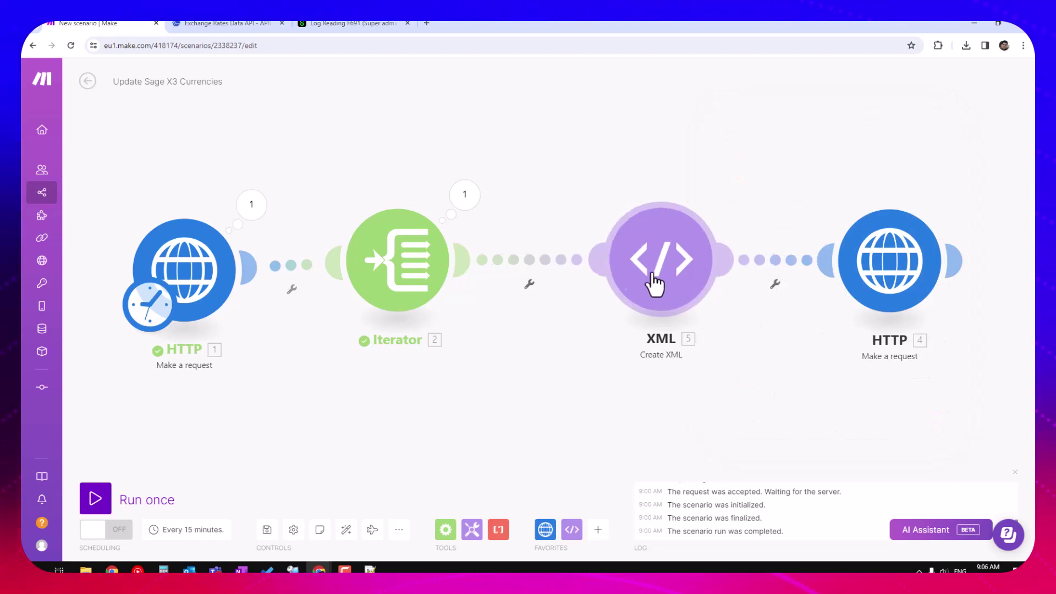
left_click(94, 499)
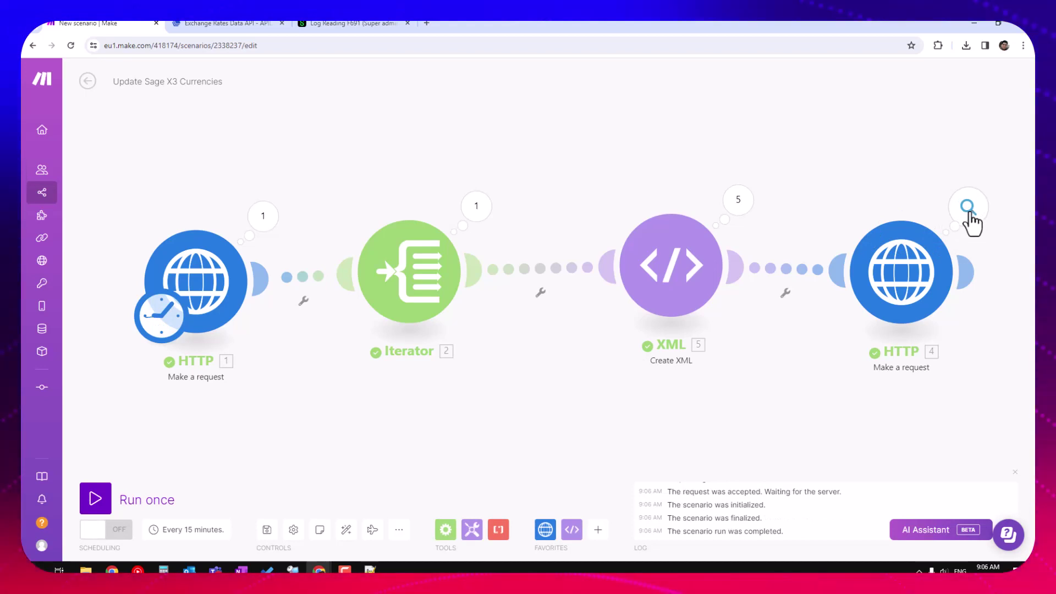
left_click(970, 211)
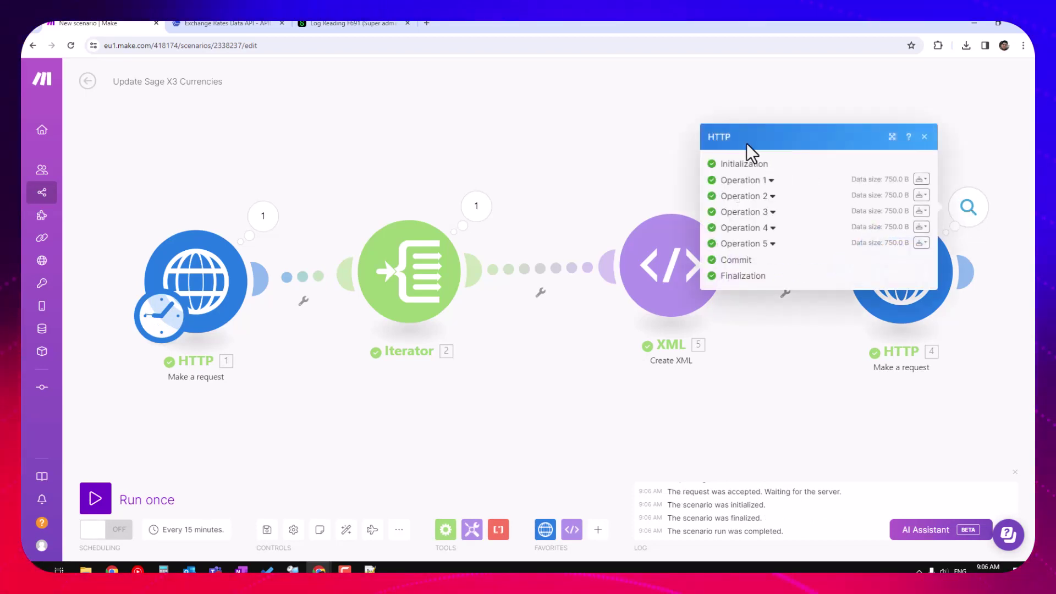
left_click(722, 91)
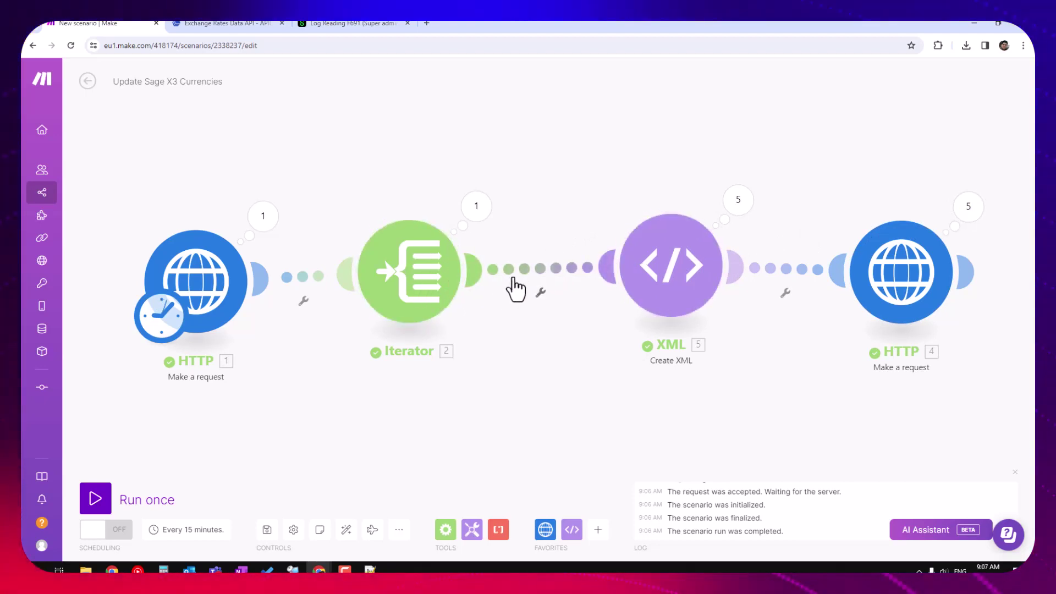
Insert an Array aggregator between the Iterator and XML modules, make room for it, and auto-align the scenario
left_click(445, 530)
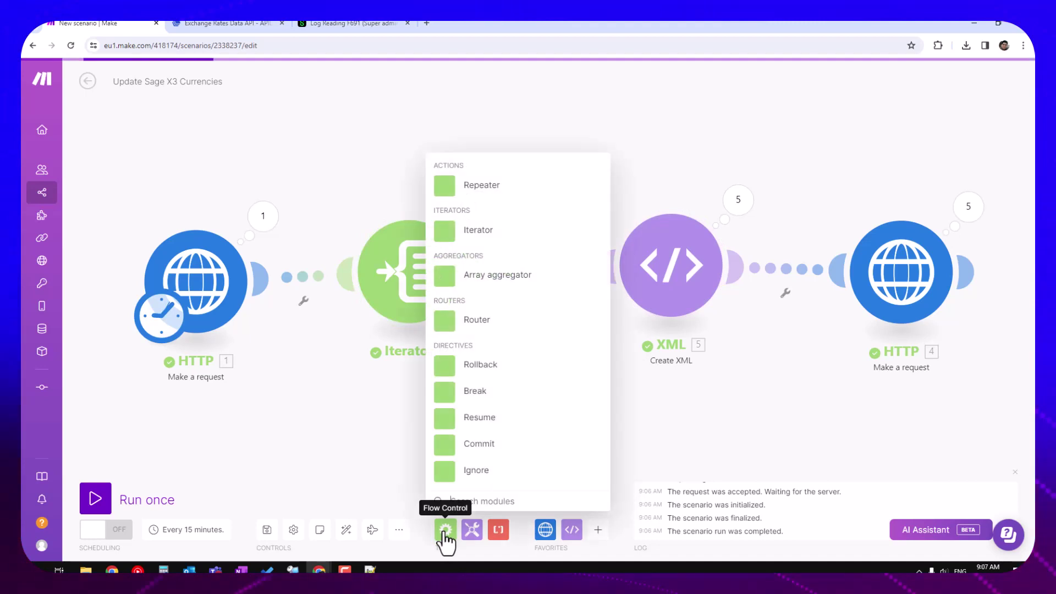
left_click(503, 275)
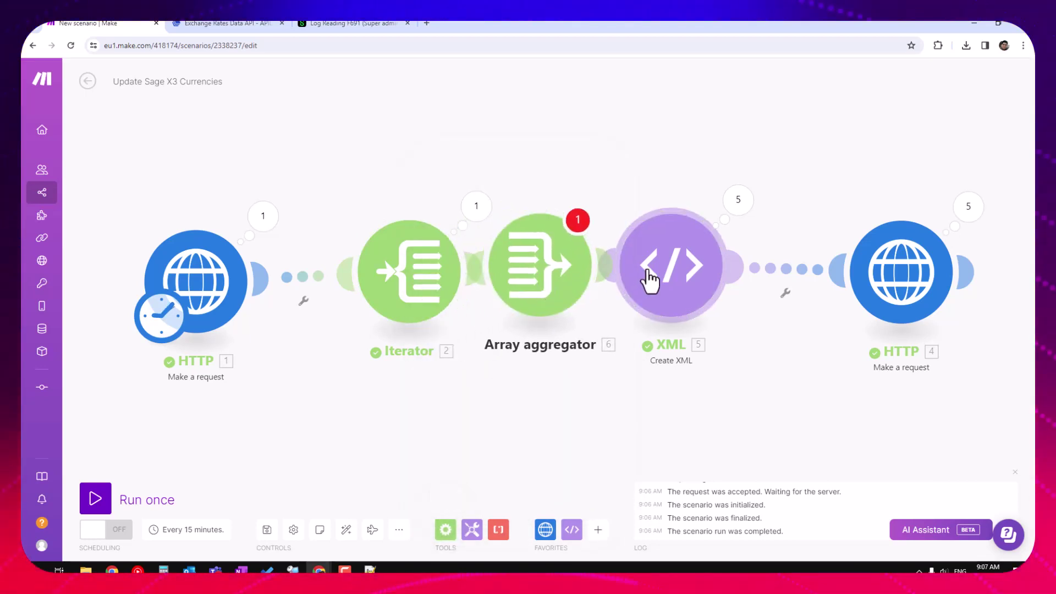
left_click_drag(402, 295, 345, 276)
left_click_drag(499, 286, 556, 273)
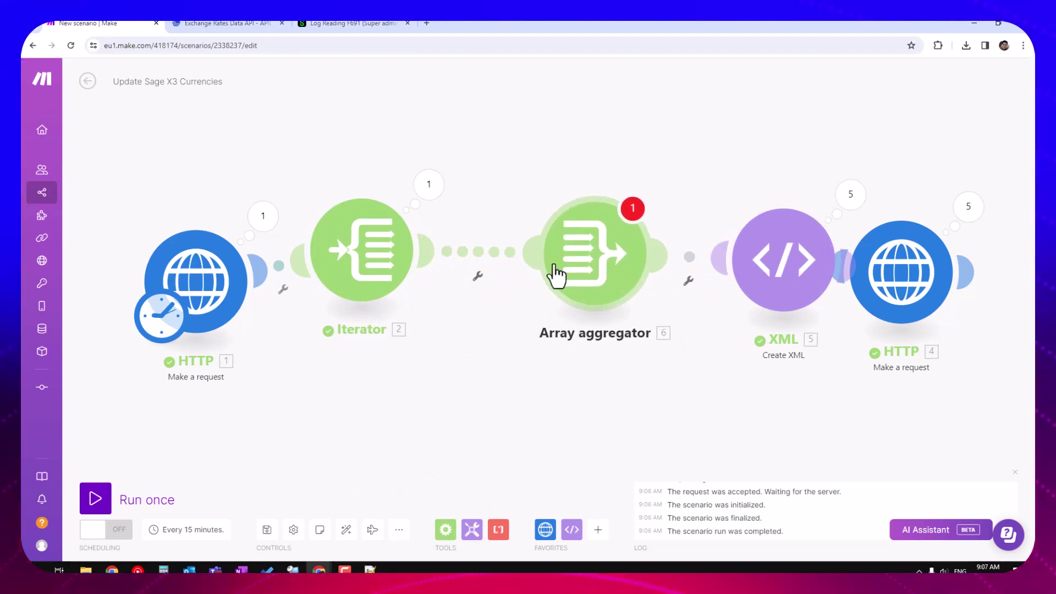
left_click_drag(363, 269, 389, 281)
left_click_drag(216, 286, 184, 271)
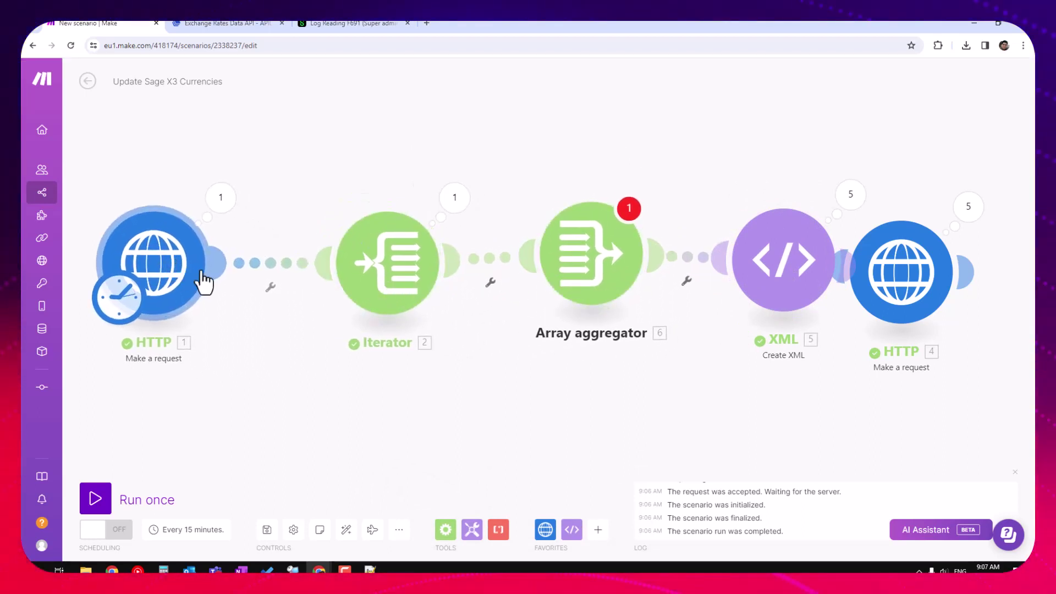
left_click(346, 531)
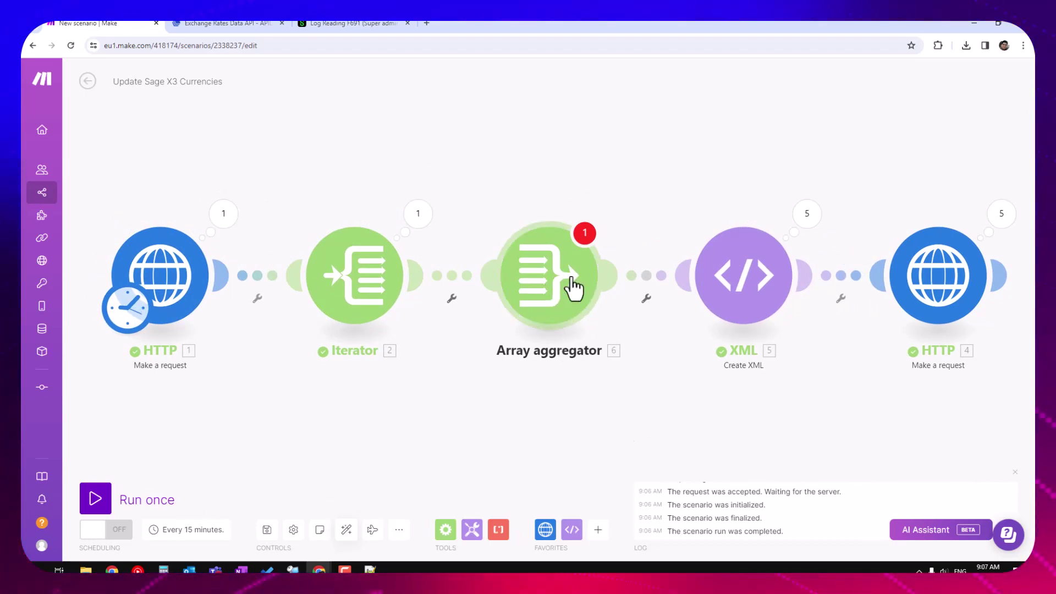
Set the Array aggregator's source module to Iterator [2] and its target structure type to Create XML's P: WWIMPXCHANGE: C
left_click(548, 292)
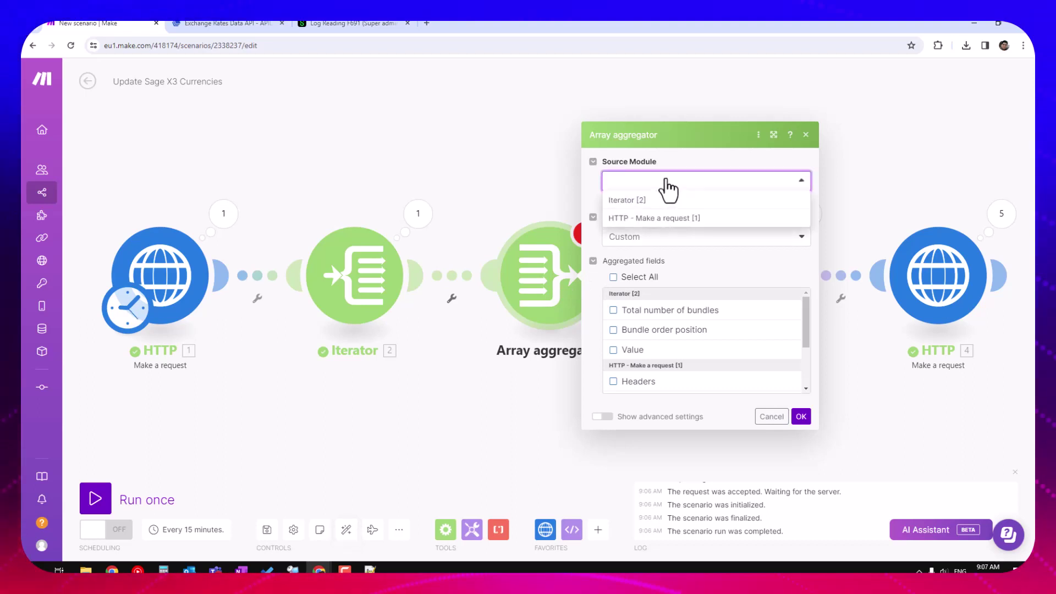
left_click(631, 201)
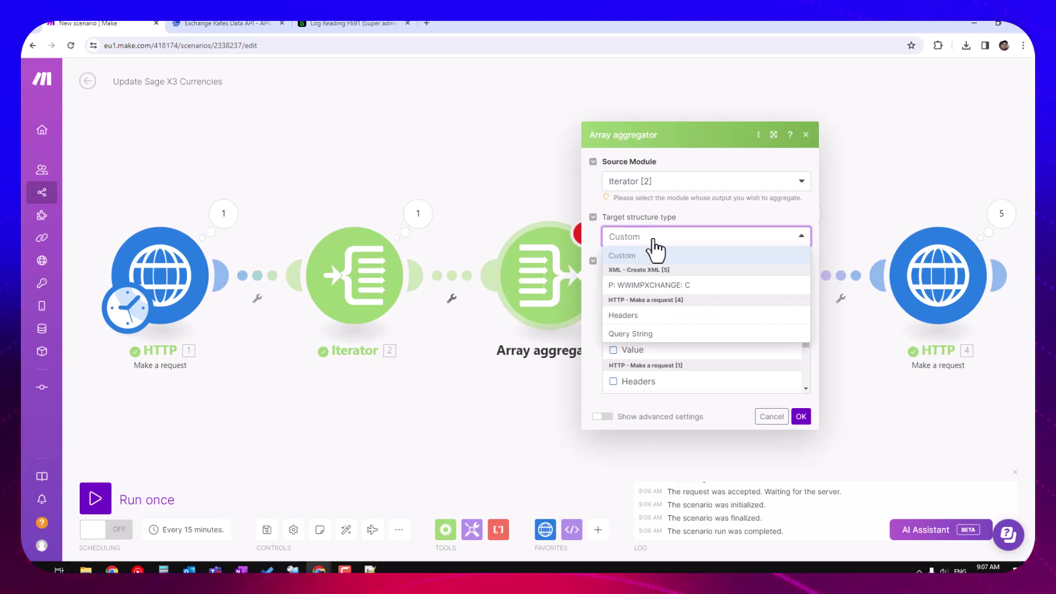
left_click(667, 285)
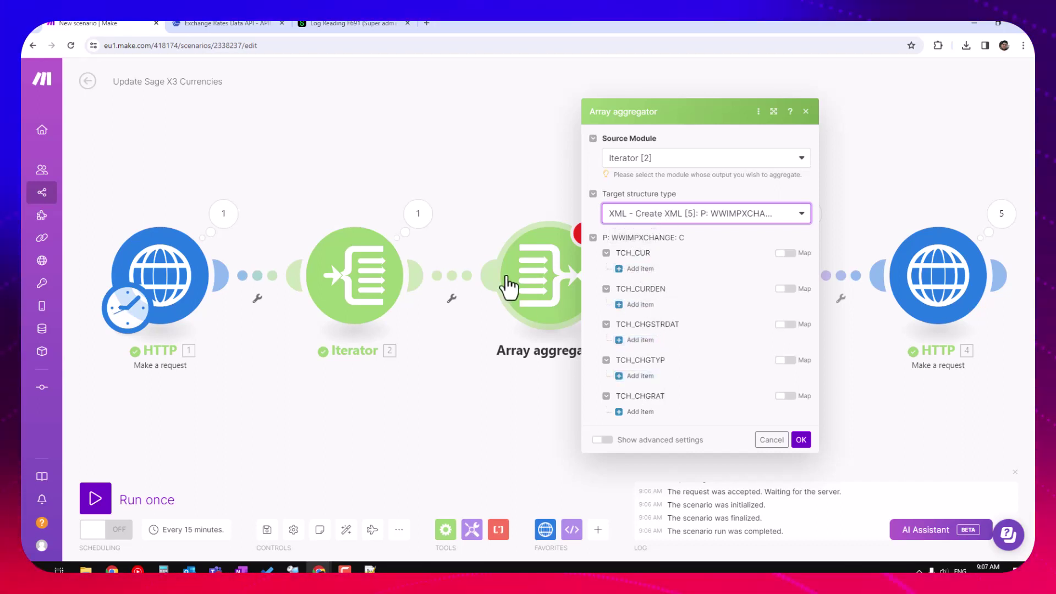
Compare the sample XML in Notepad++ with the aggregator's TCH fields, then return to the aggregator's settings
left_click(370, 571)
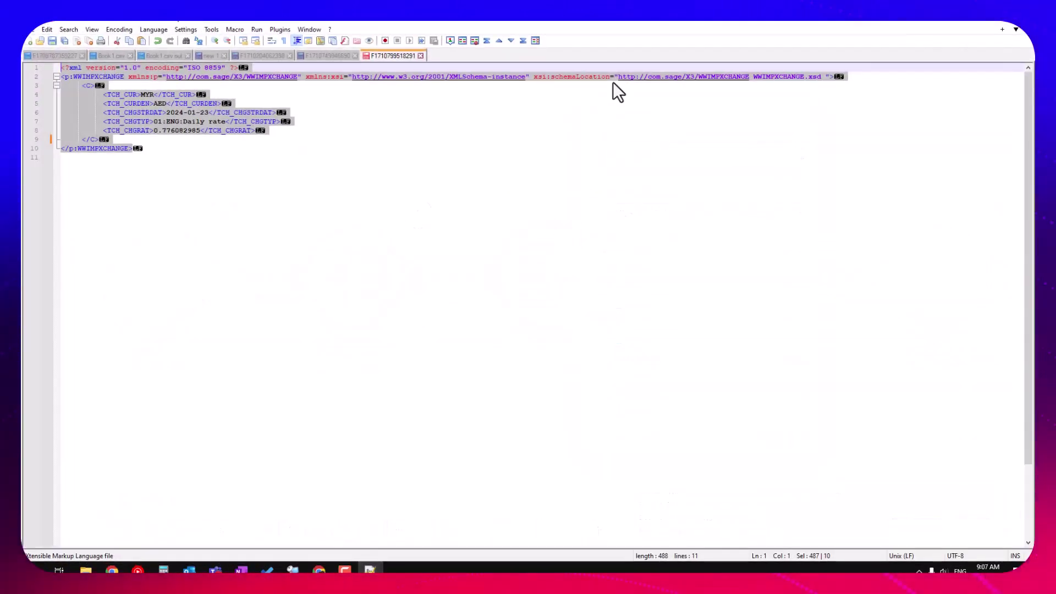
left_click(997, 25)
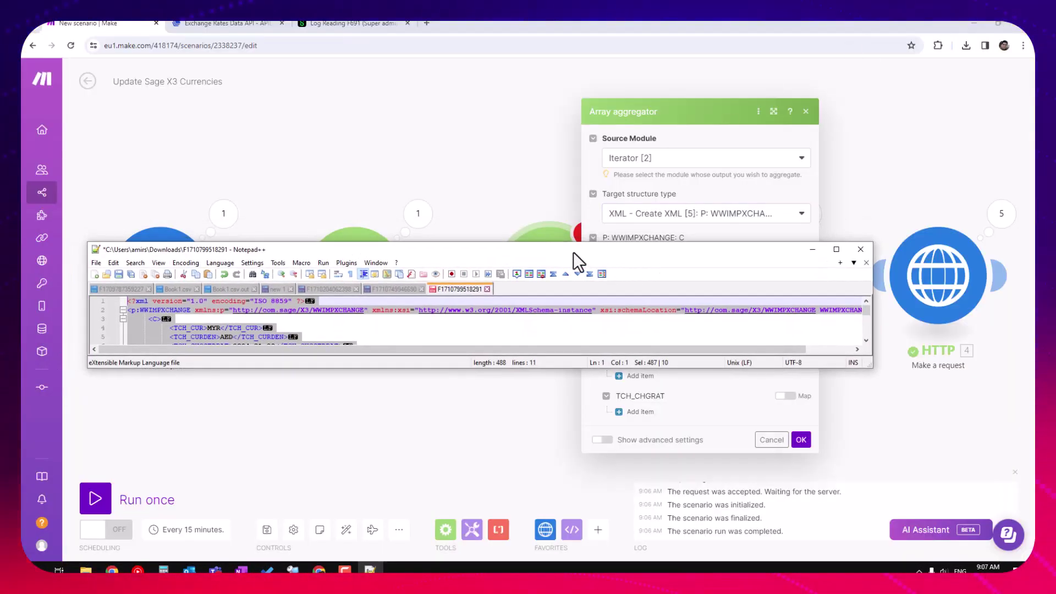
left_click_drag(657, 246, 763, 321)
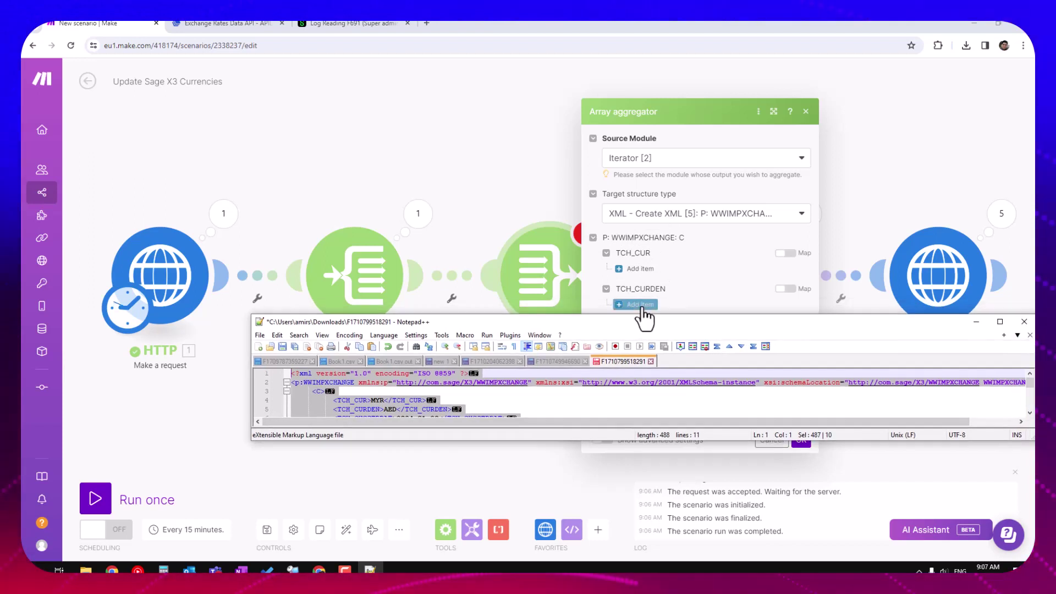
left_click_drag(627, 314, 580, 381)
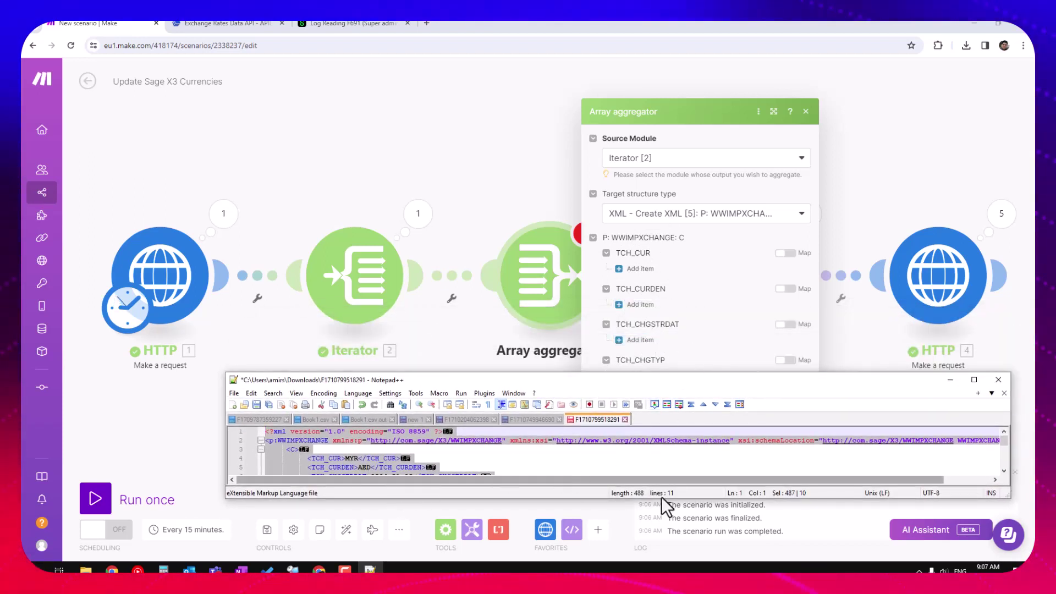
left_click(943, 382)
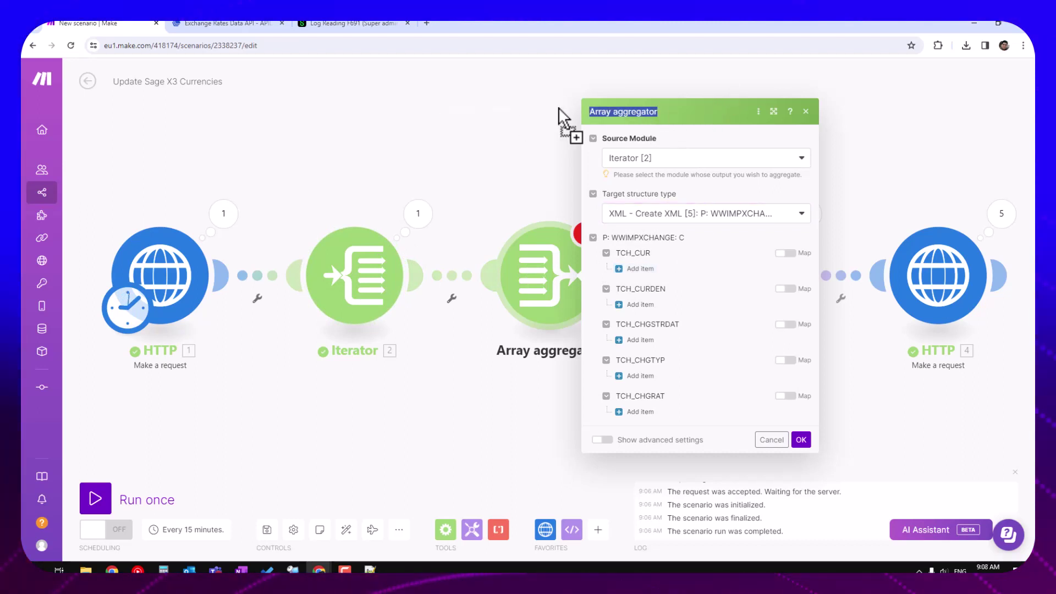
left_click(692, 119)
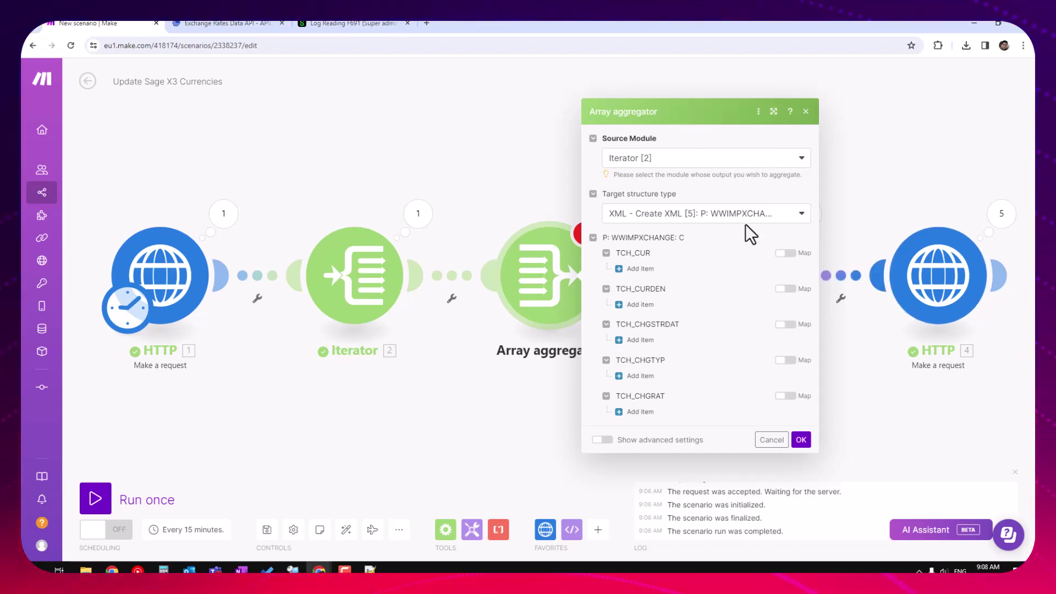
Enable mapping for TCH_CUR and map it to the base value from the first HTTP module's data
left_click(788, 254)
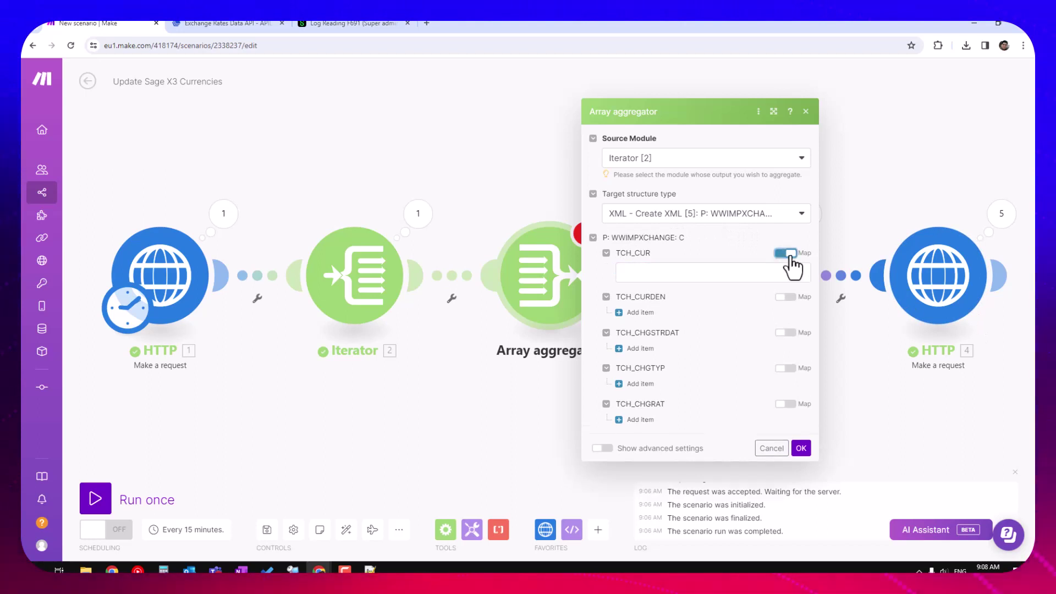
left_click(695, 273)
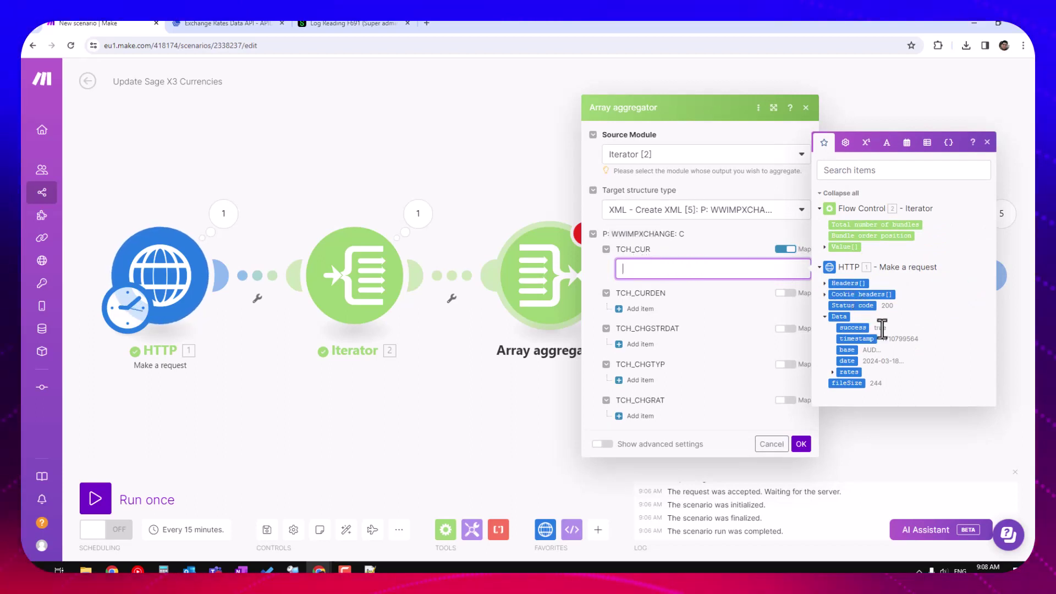
left_click_drag(853, 349, 711, 271)
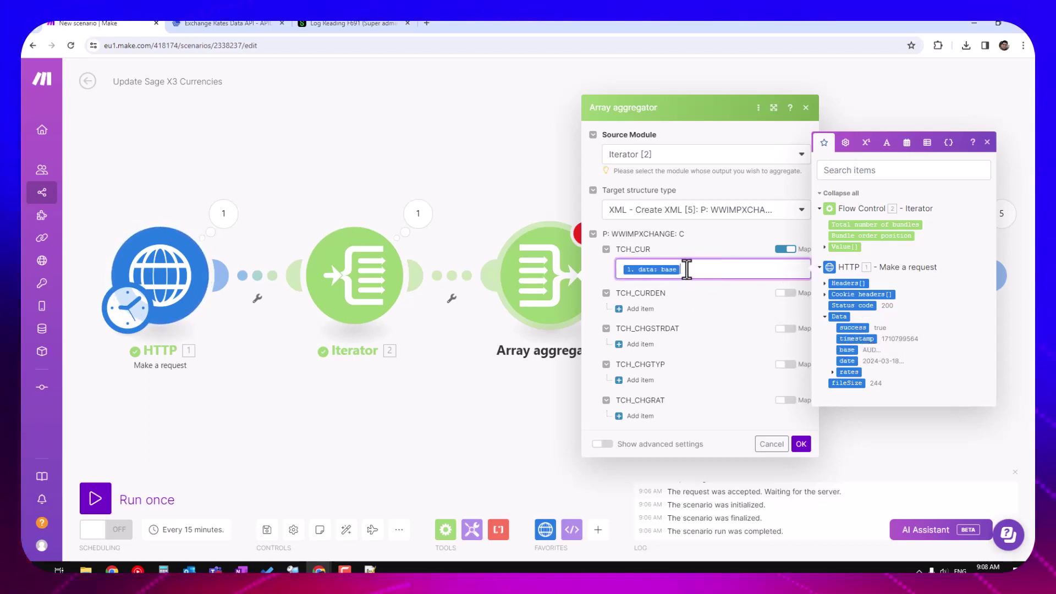
Add an item under TCH_CURDEN and set it to {{2.key}}, checking the currency keys in the Iterator's output bundles
left_click(648, 312)
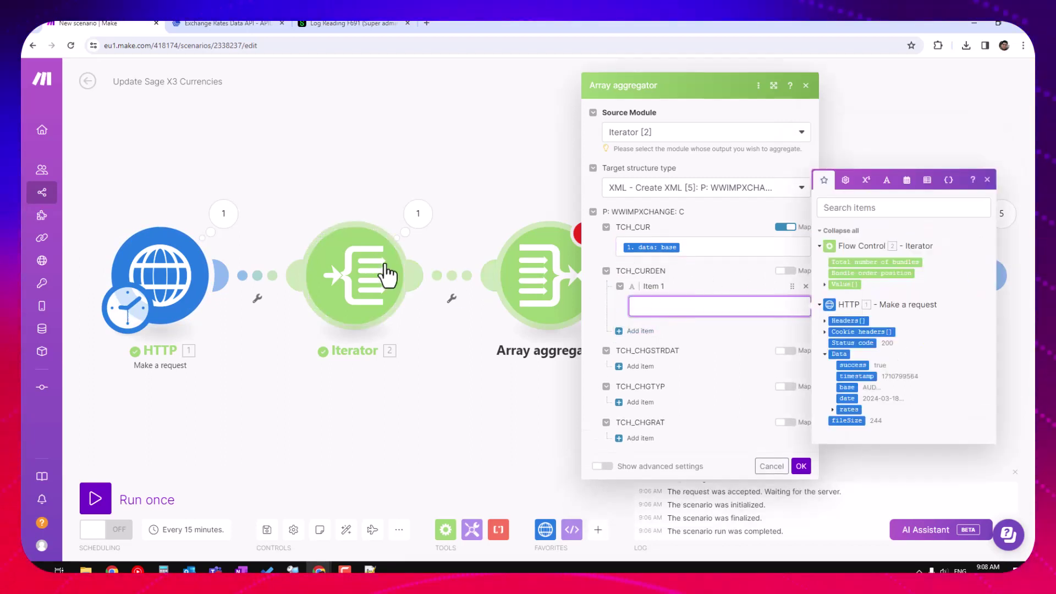
left_click(826, 285)
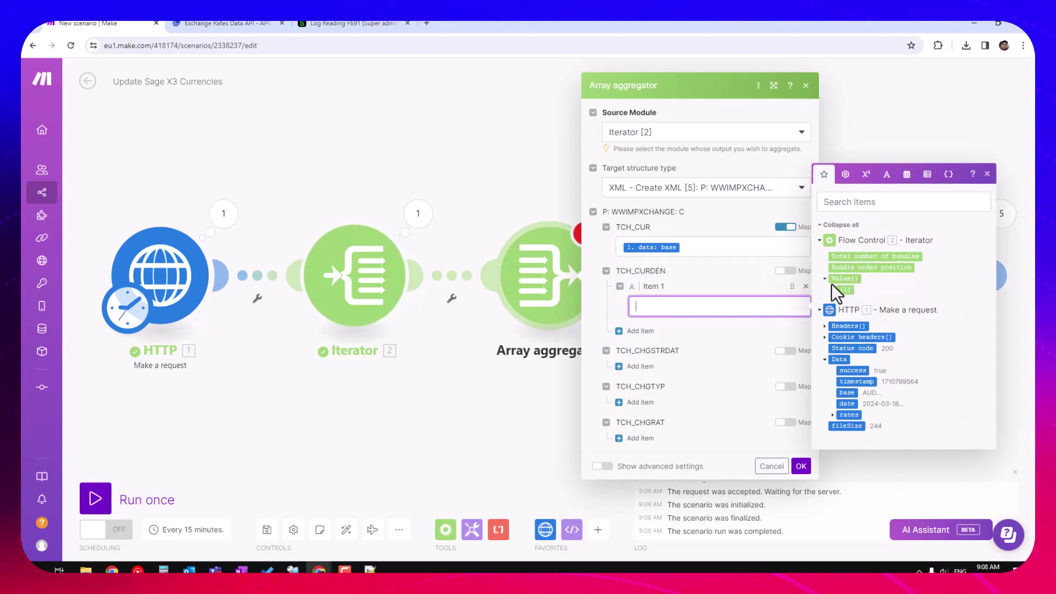
left_click(826, 279)
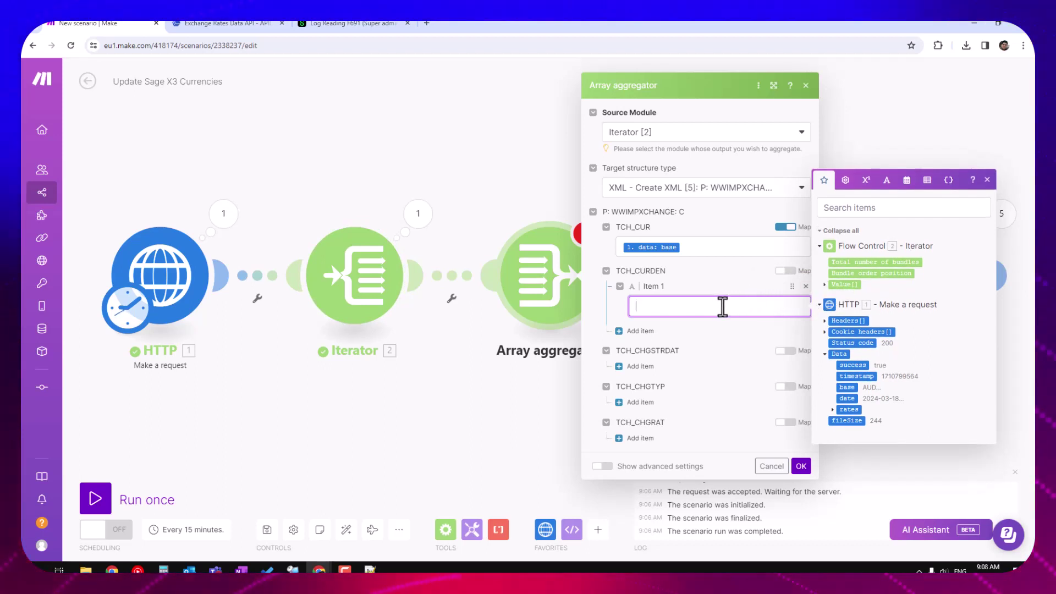
type("{{2")
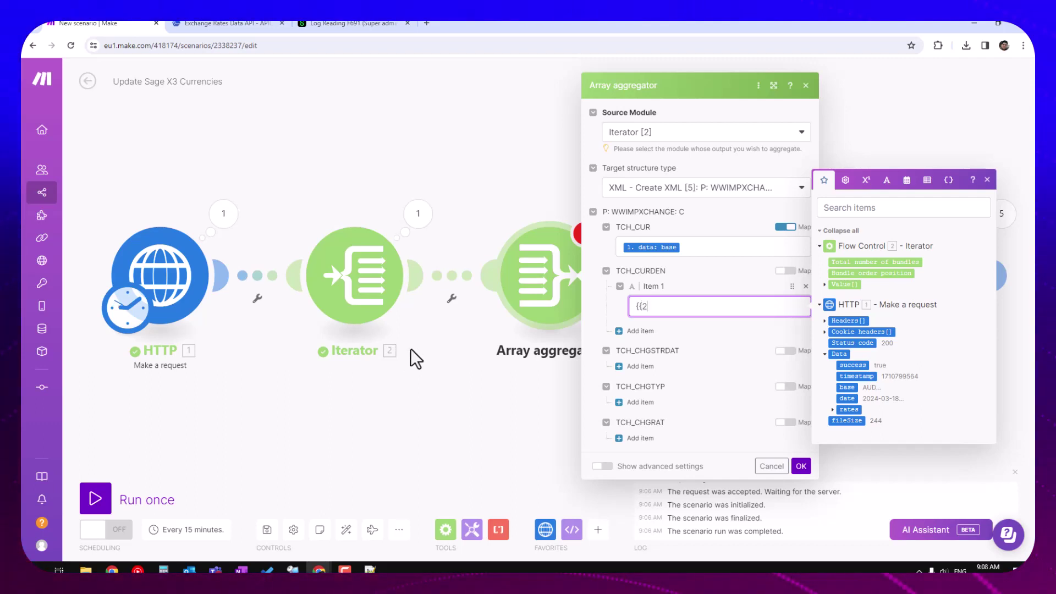
type(".")
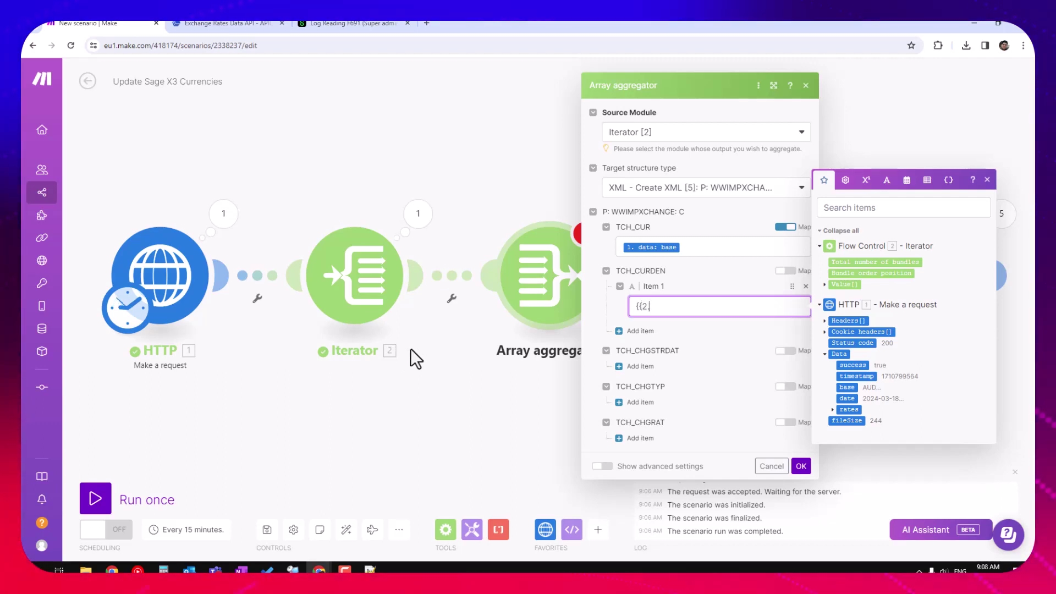
type("key")
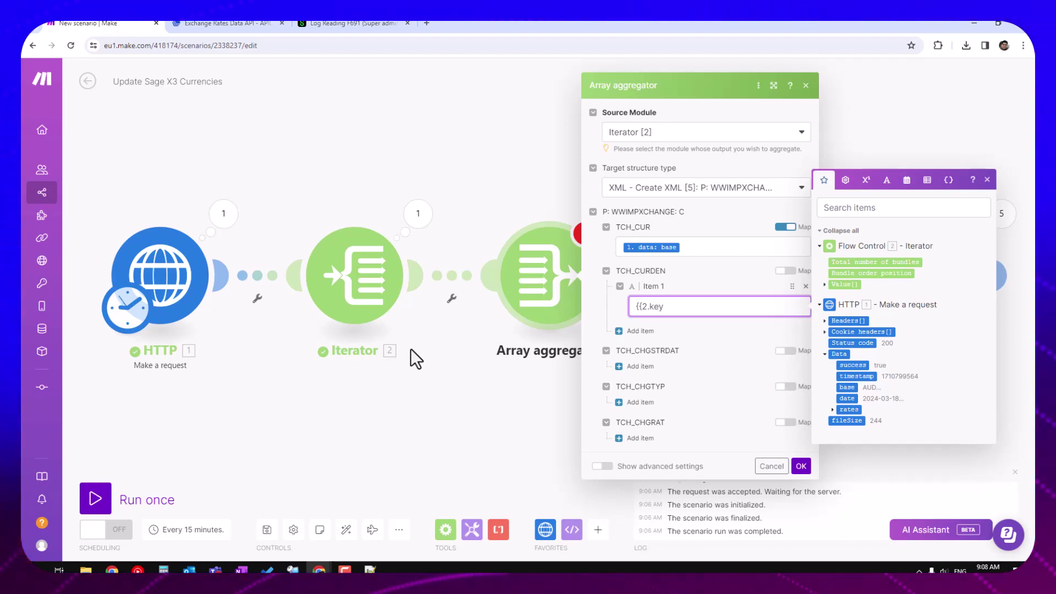
left_click(420, 216)
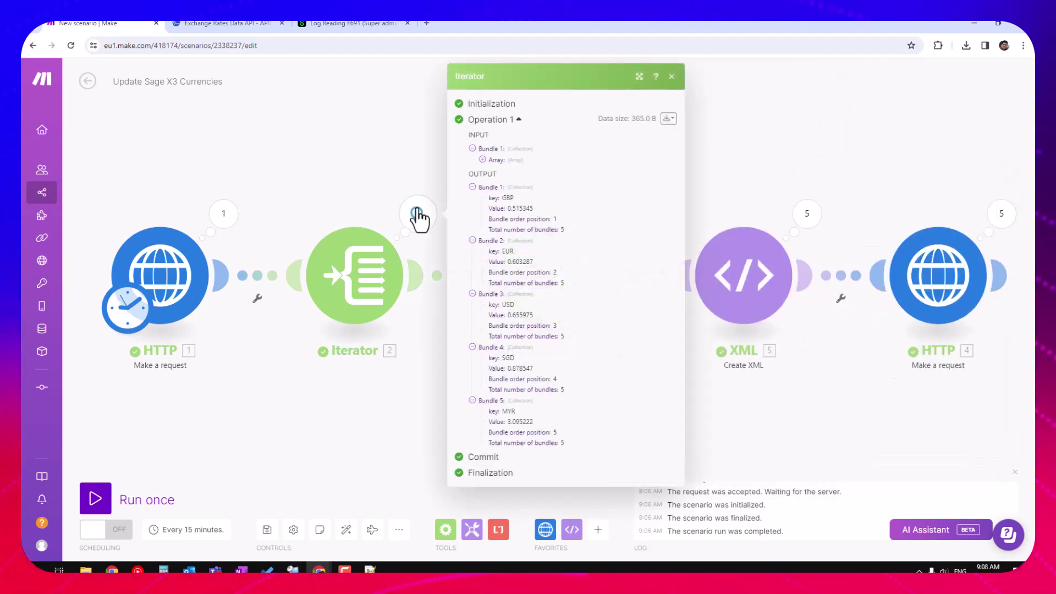
double_click(495, 412)
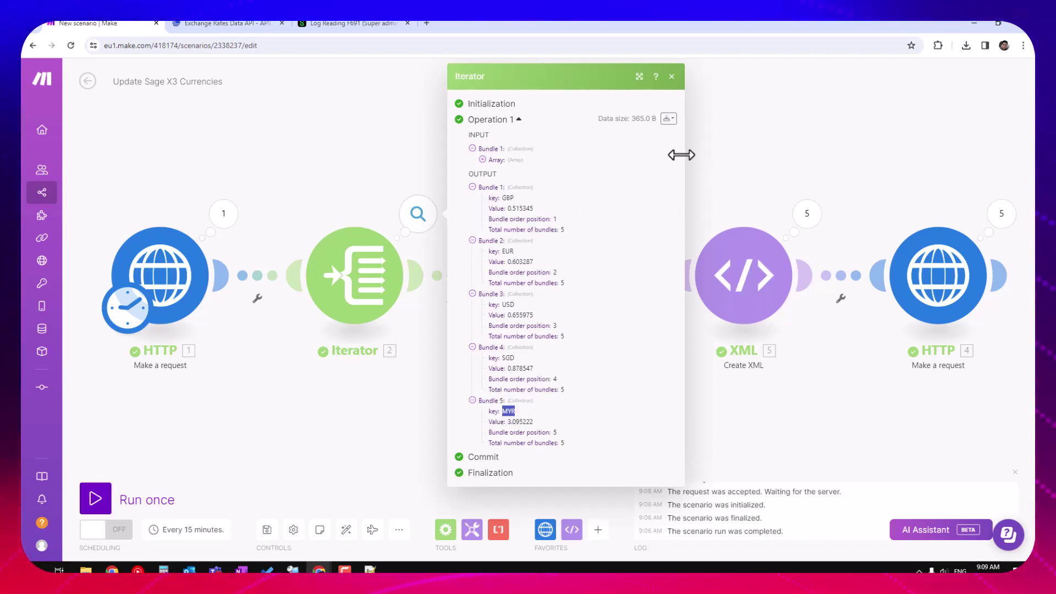
left_click(708, 150)
left_click(551, 286)
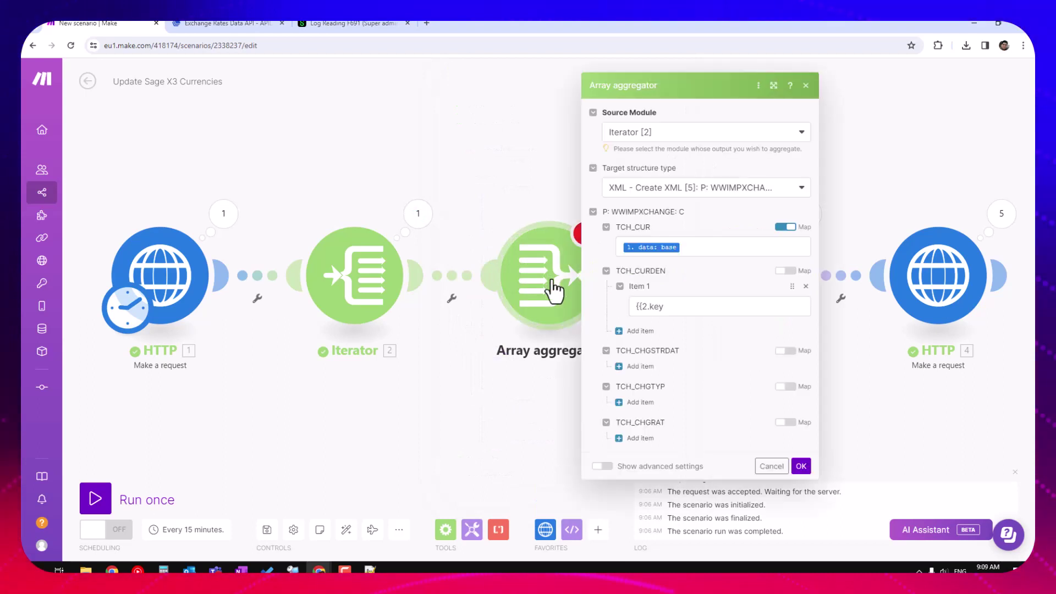
left_click(679, 310)
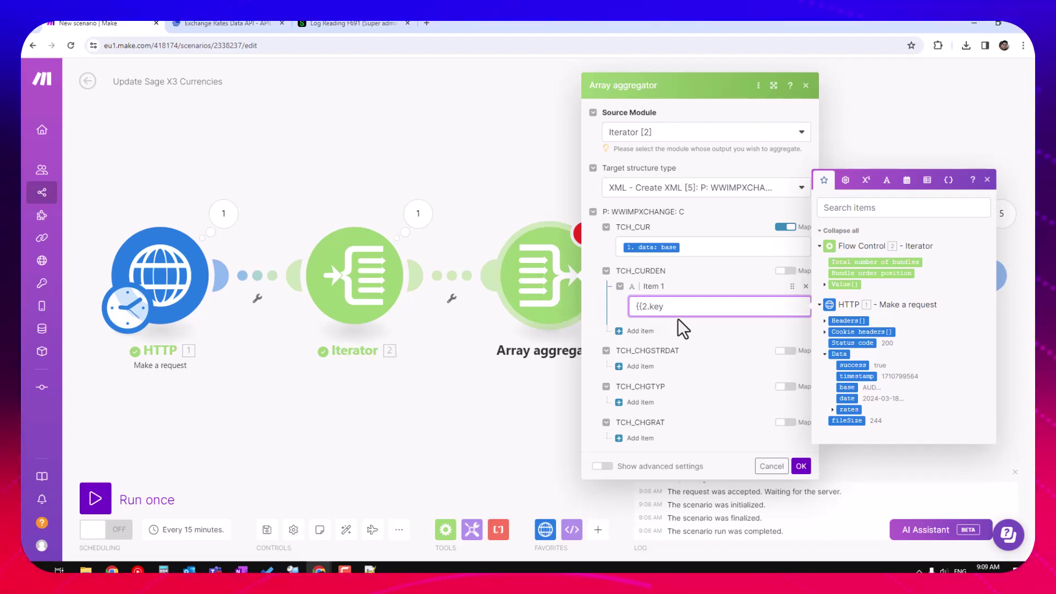
type("}}")
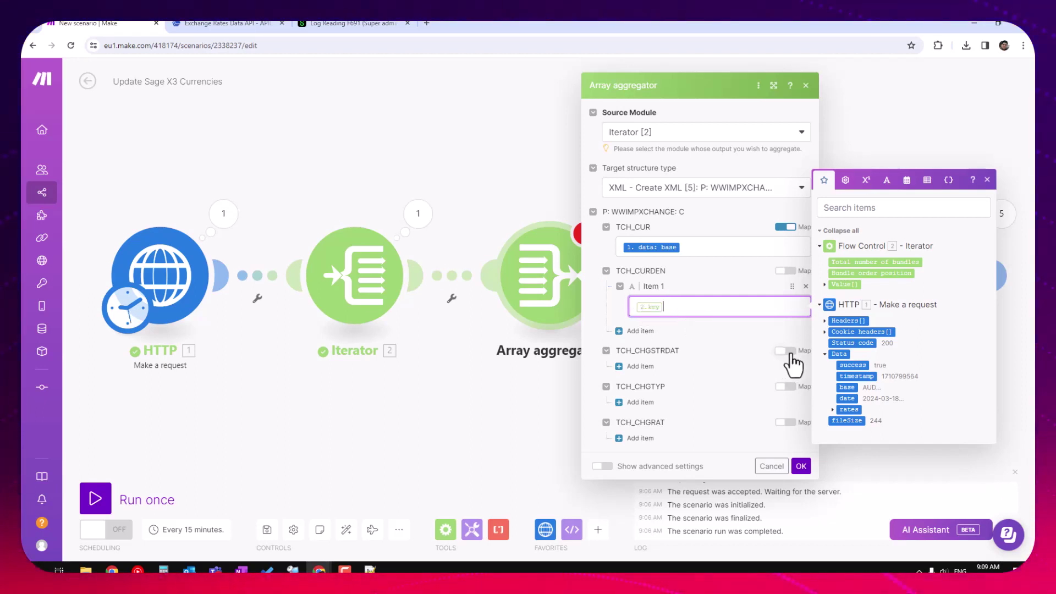
Enable mapping for TCH_CHGSTRDAT and inspect the Iterator's and first HTTP module's outputs for a date value
left_click(788, 352)
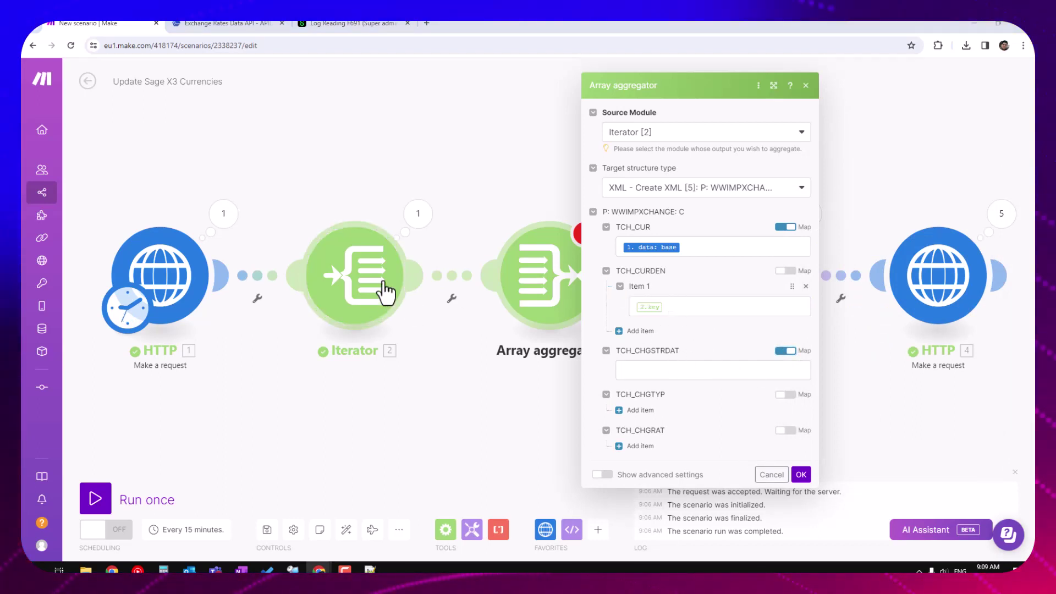
left_click(413, 224)
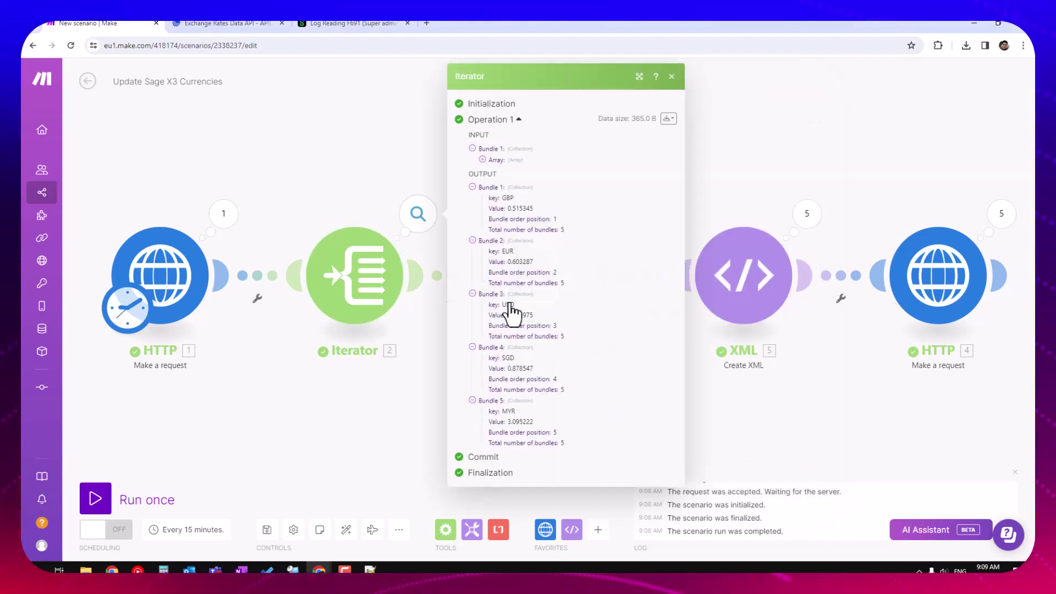
left_click(483, 160)
left_click(482, 160)
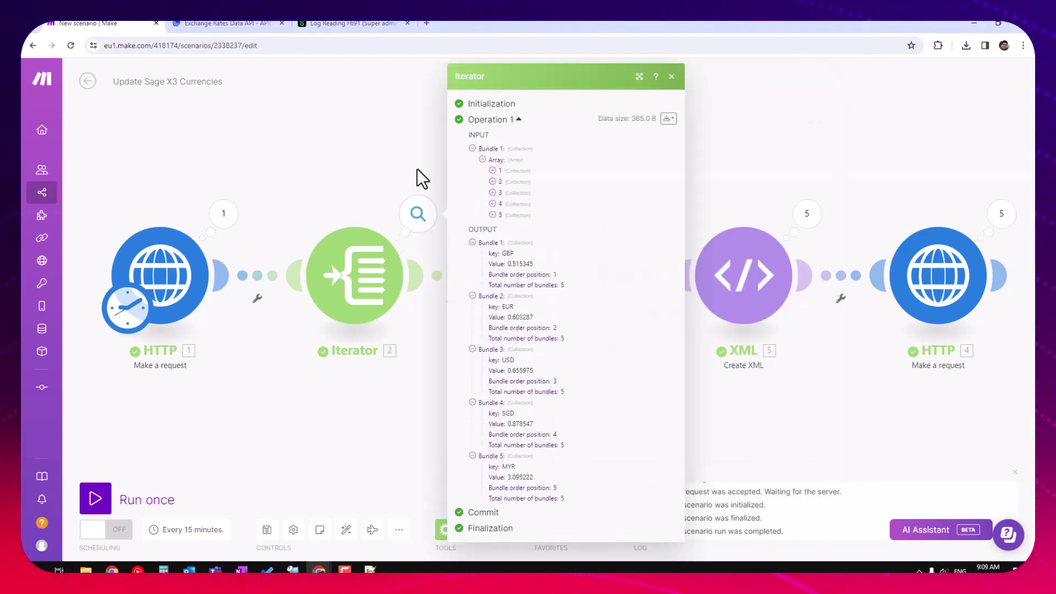
left_click(402, 164)
left_click(223, 213)
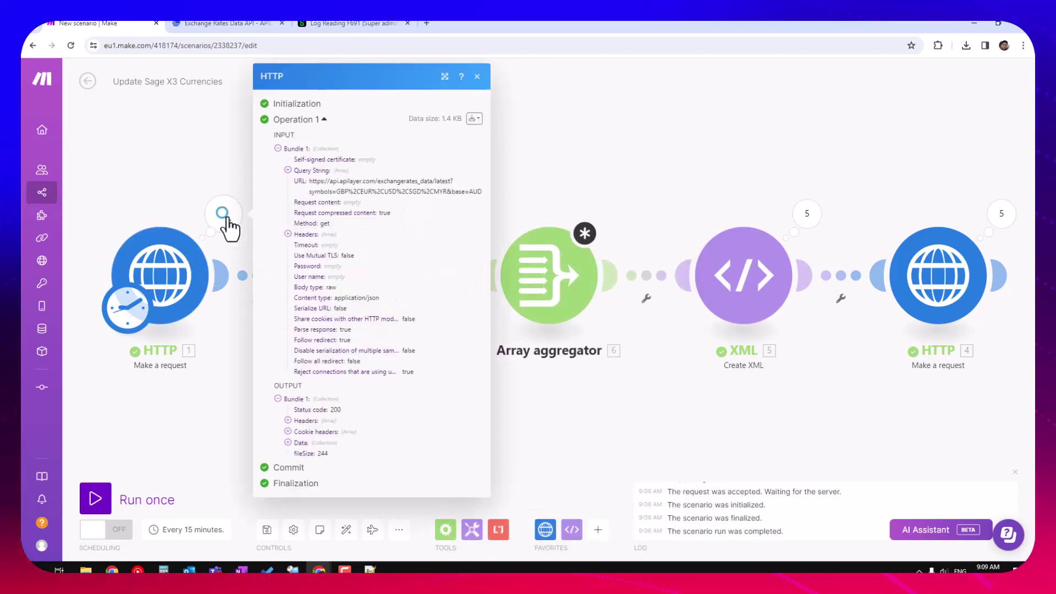
left_click(288, 421)
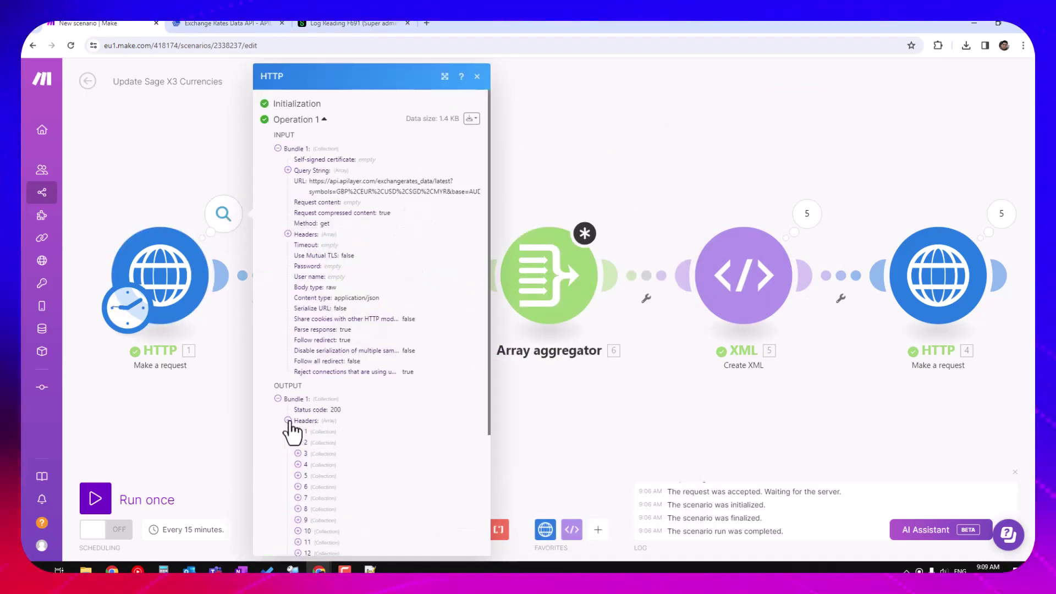
left_click(288, 421)
left_click(288, 431)
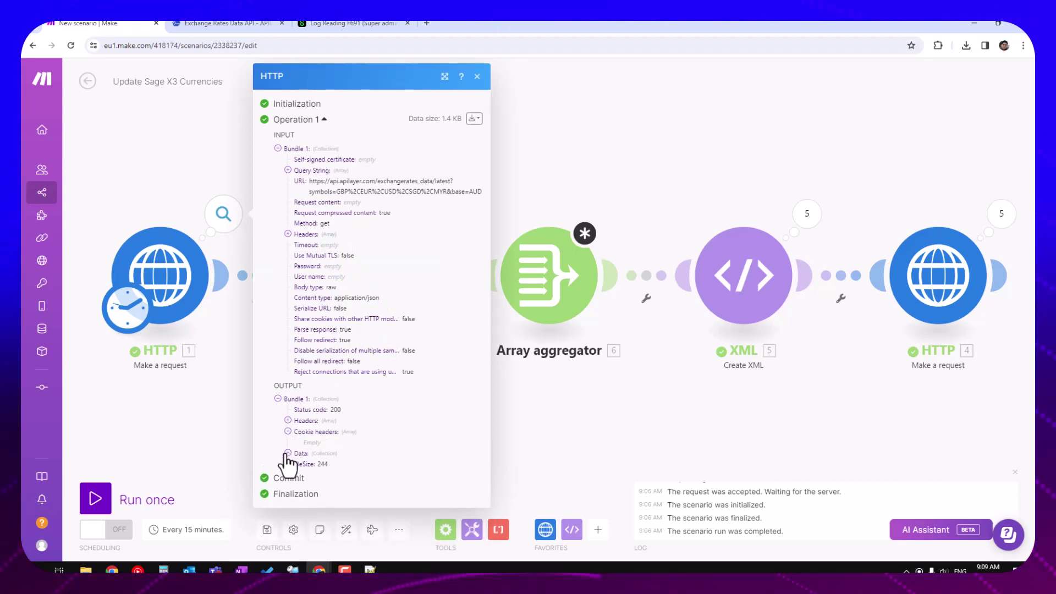
left_click(287, 454)
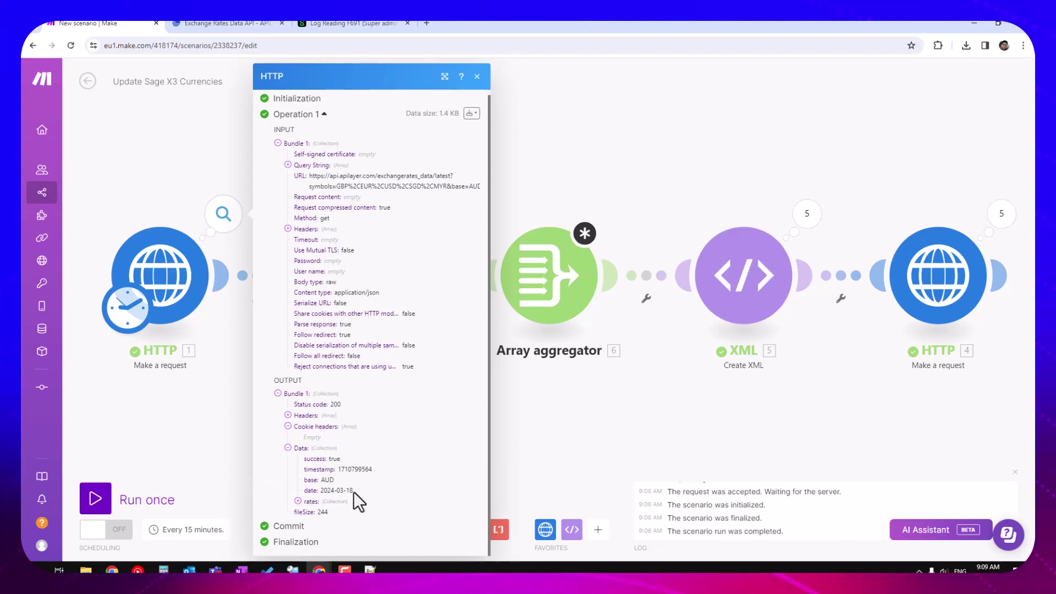
left_click_drag(353, 491, 320, 491)
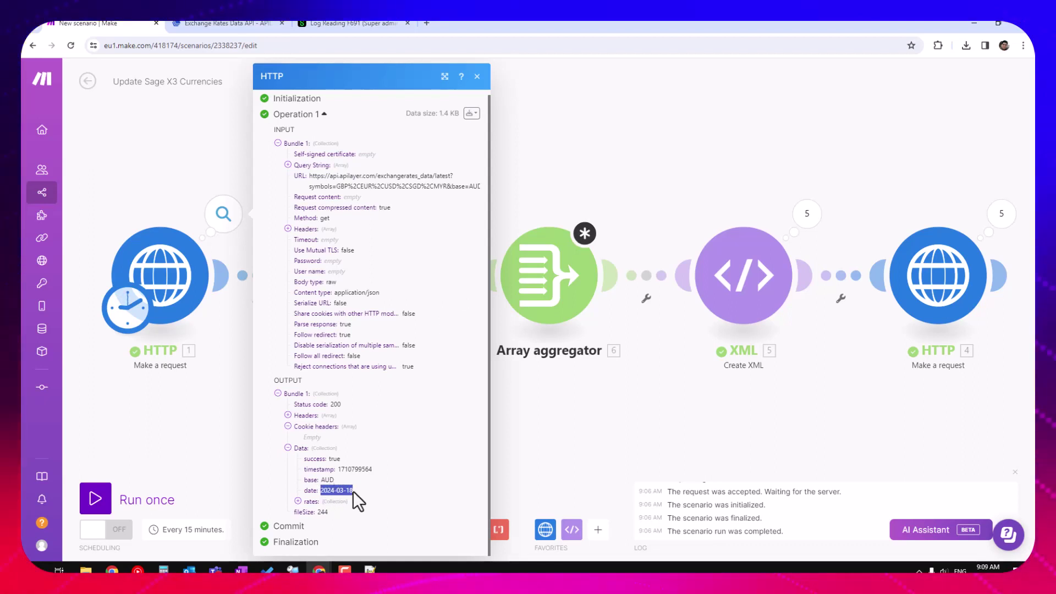
Return to the Array aggregator's settings and map TCH_CHGSTRDAT to data.date from the first HTTP module
left_click(557, 270)
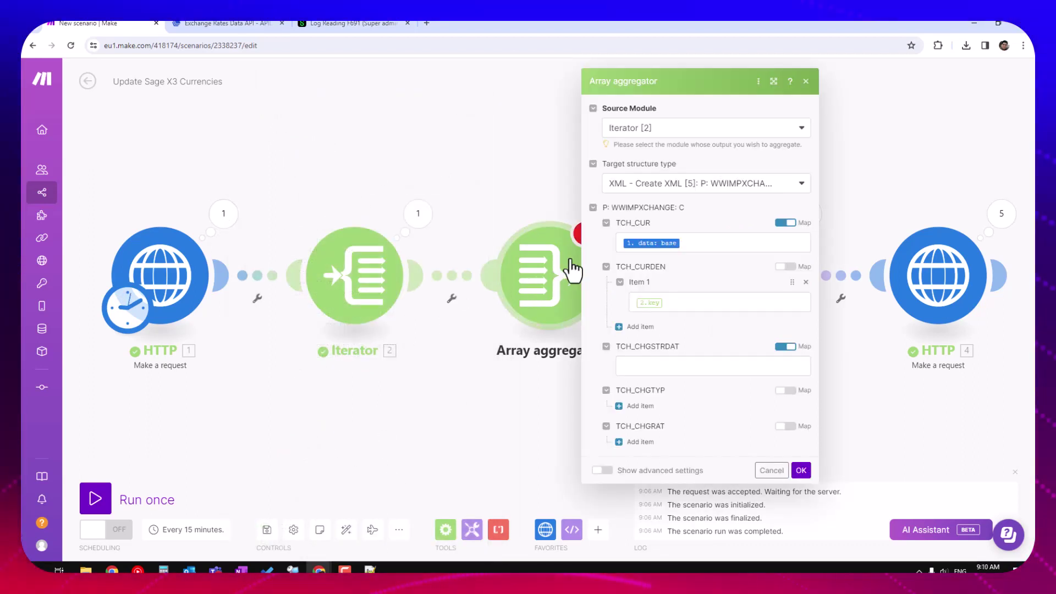
left_click(679, 364)
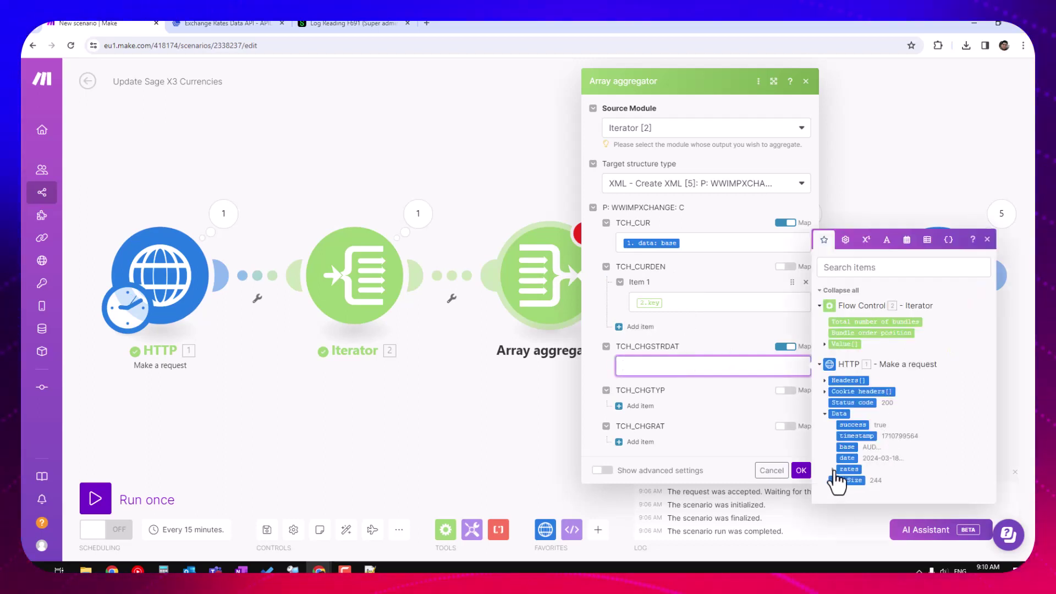
left_click_drag(850, 457, 677, 367)
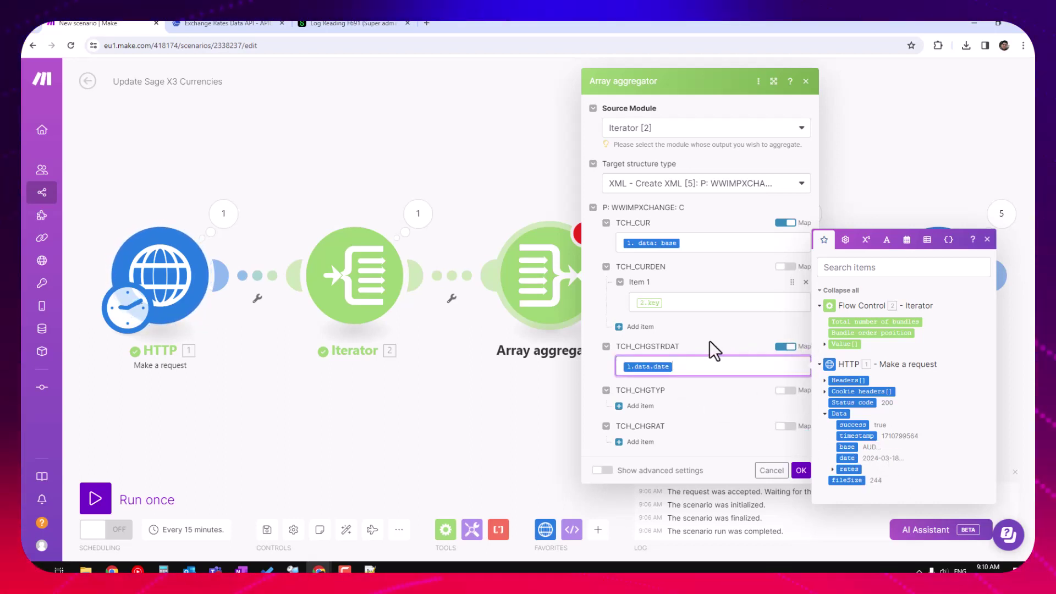
Enable mapping for TCH_CHGTYP and fill it with "01:ENG:Daily rate" copied from the sample XML in Notepad++
left_click(789, 391)
left_click(694, 406)
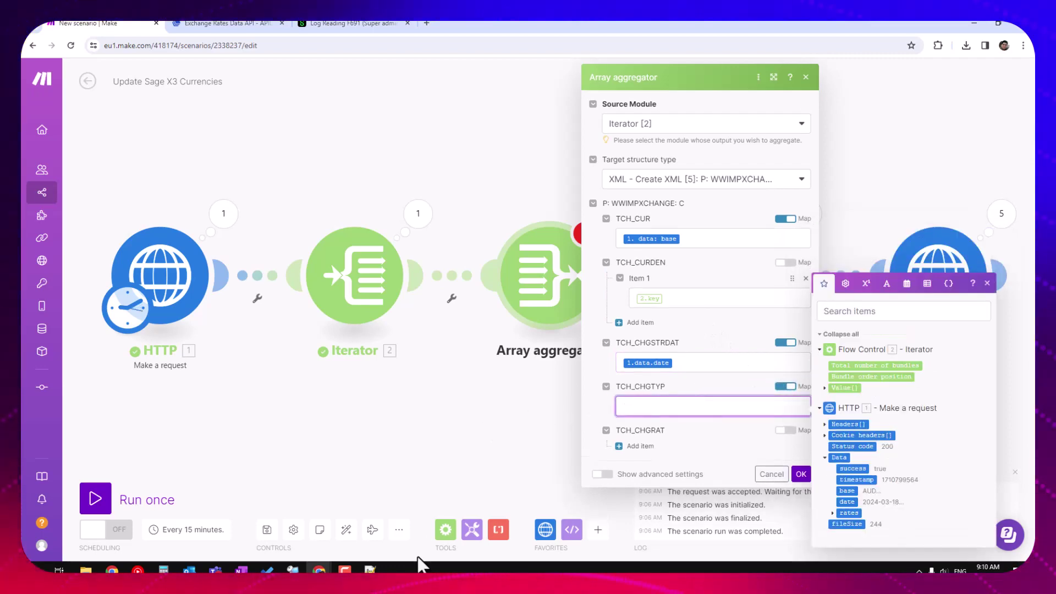
left_click(370, 570)
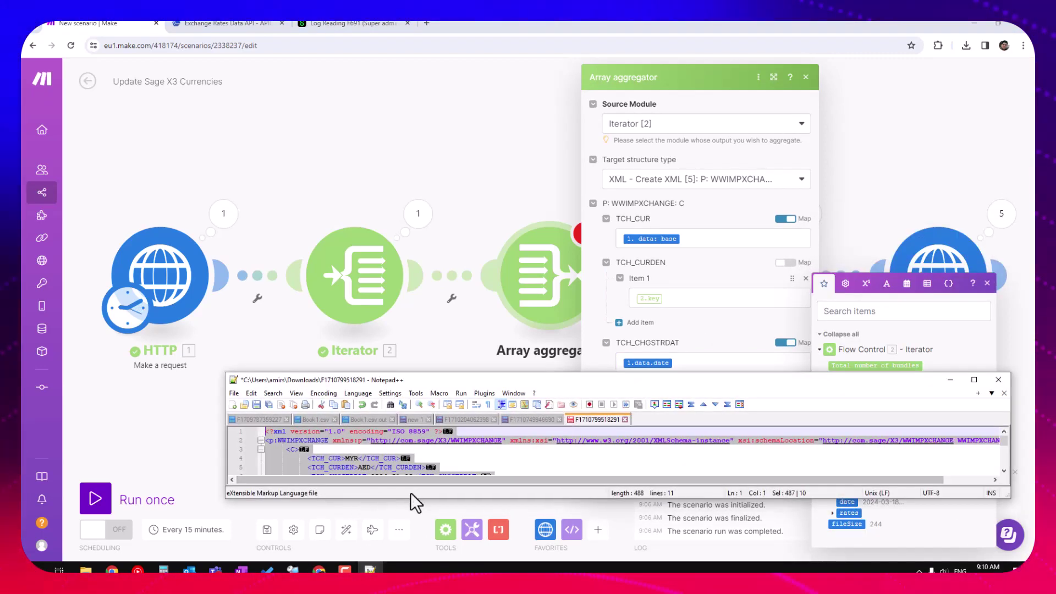
left_click_drag(423, 374, 429, 186)
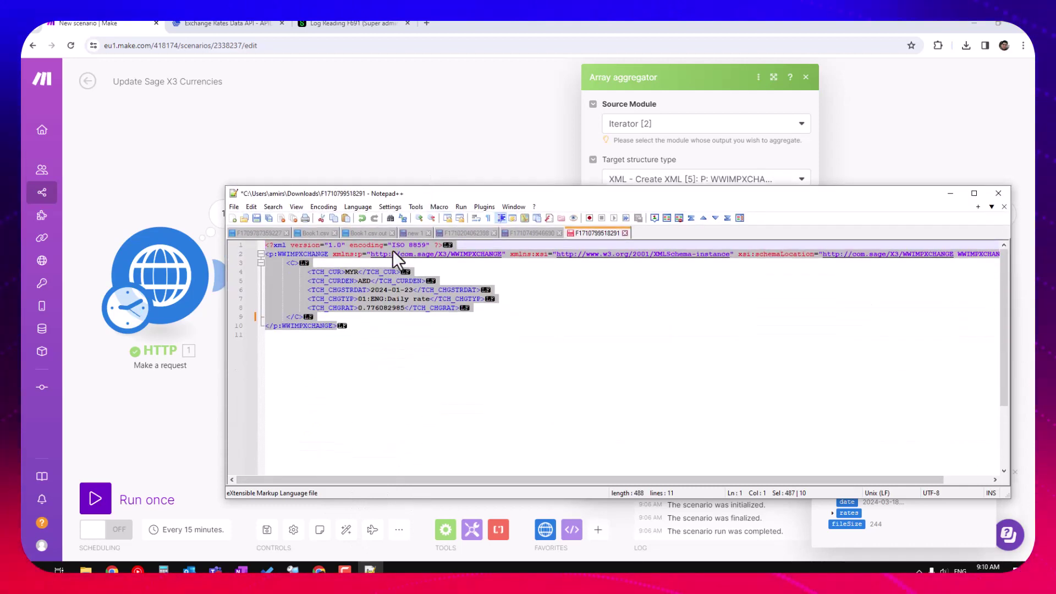
left_click(359, 291)
left_click_drag(429, 300, 361, 298)
right_click(362, 298)
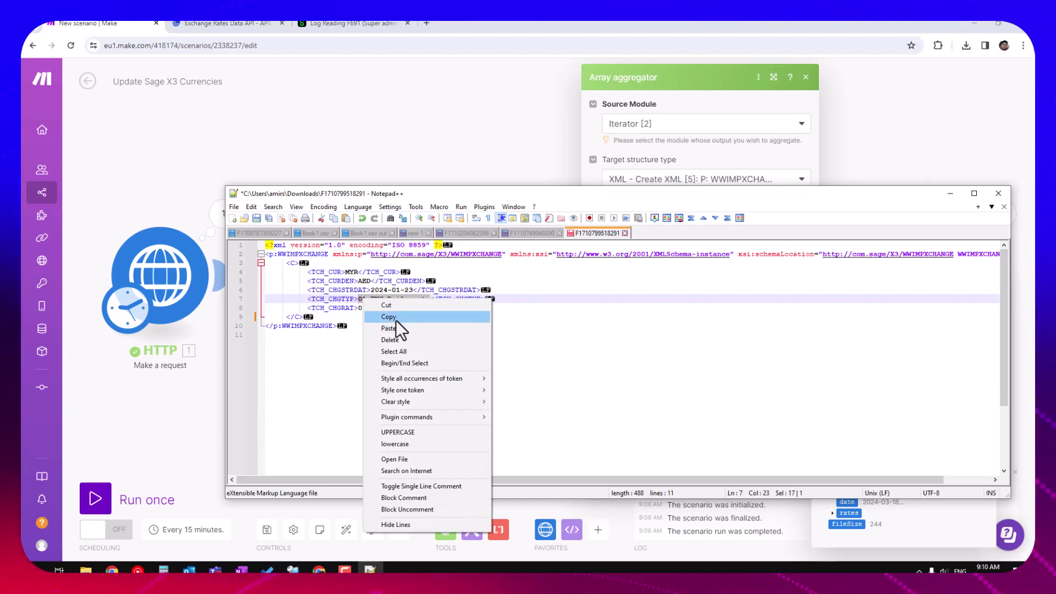
left_click(392, 318)
left_click(951, 194)
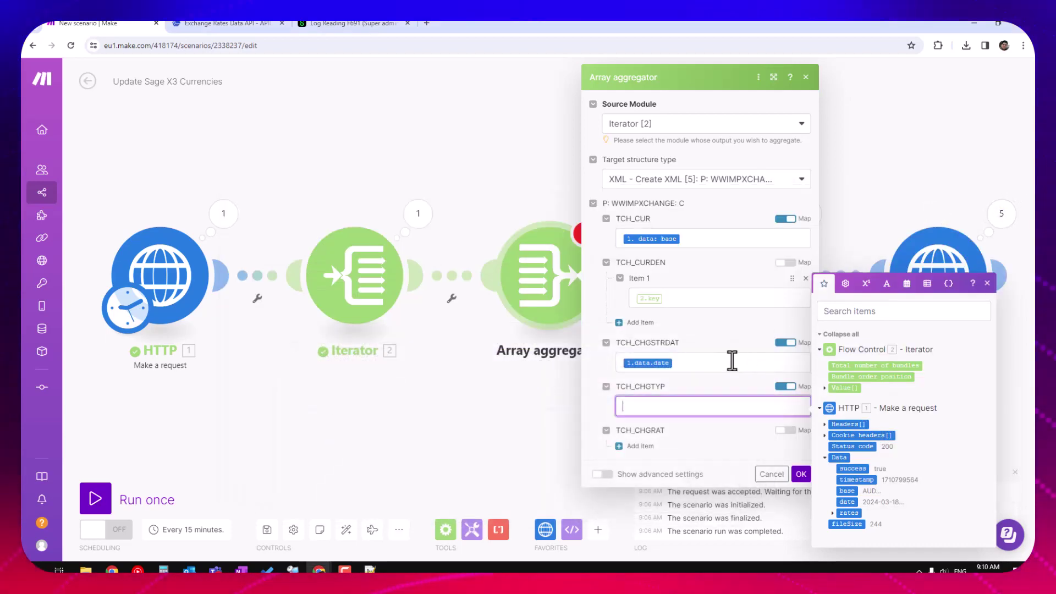
right_click(682, 402)
left_click(718, 246)
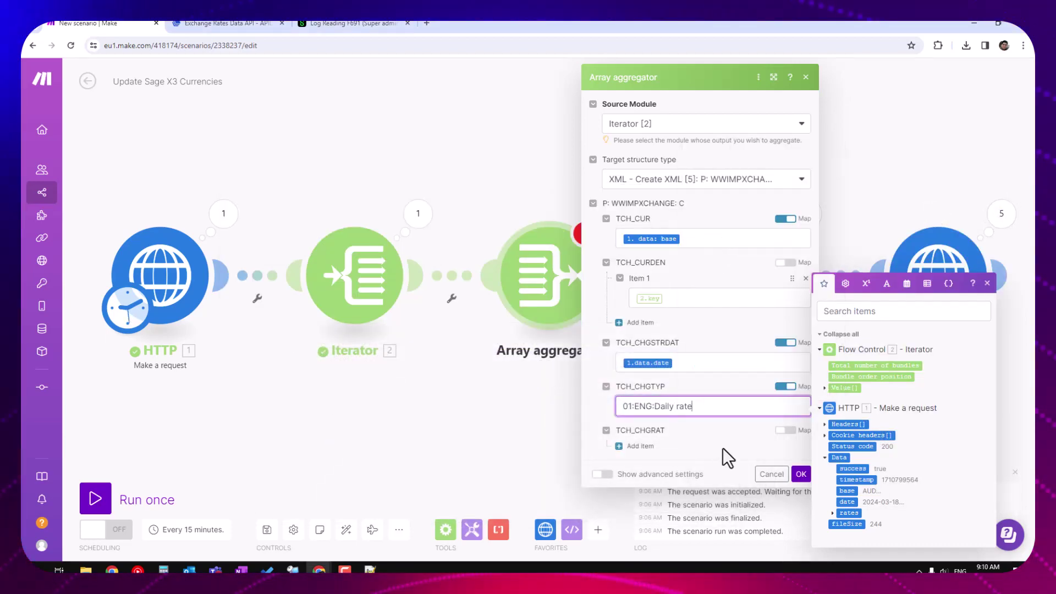
Enable mapping for TCH_CHGRAT, map it to the Iterator's Value[], and save the Array aggregator's settings
left_click(788, 431)
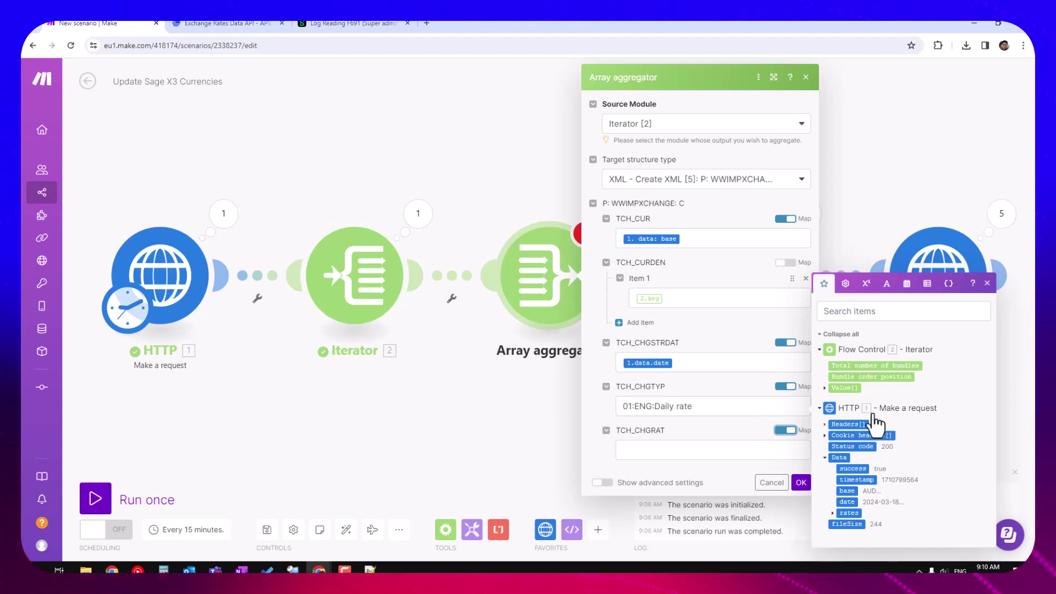
left_click_drag(773, 419, 709, 447)
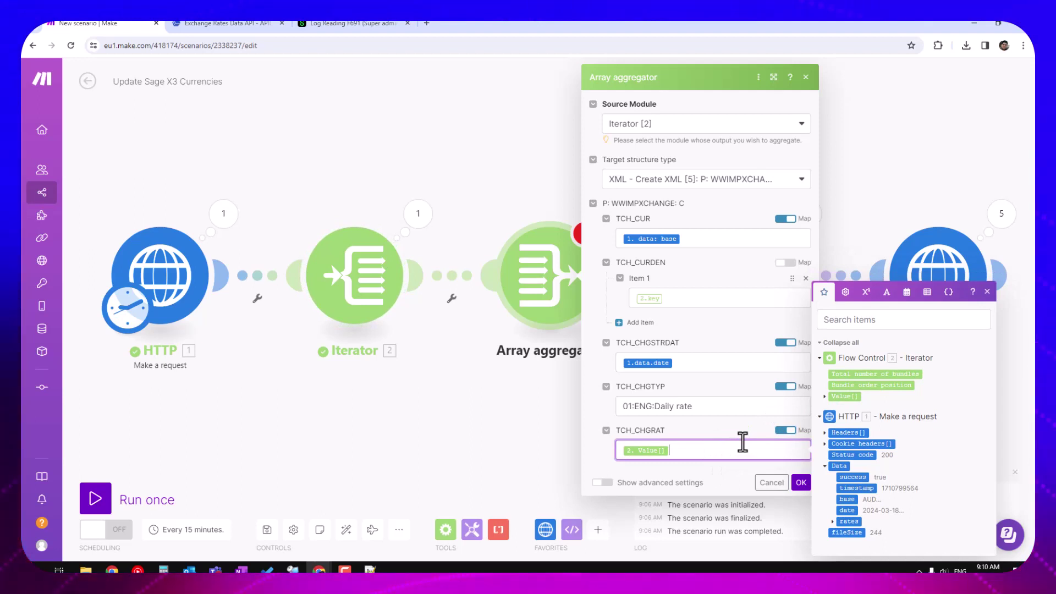
left_click(800, 483)
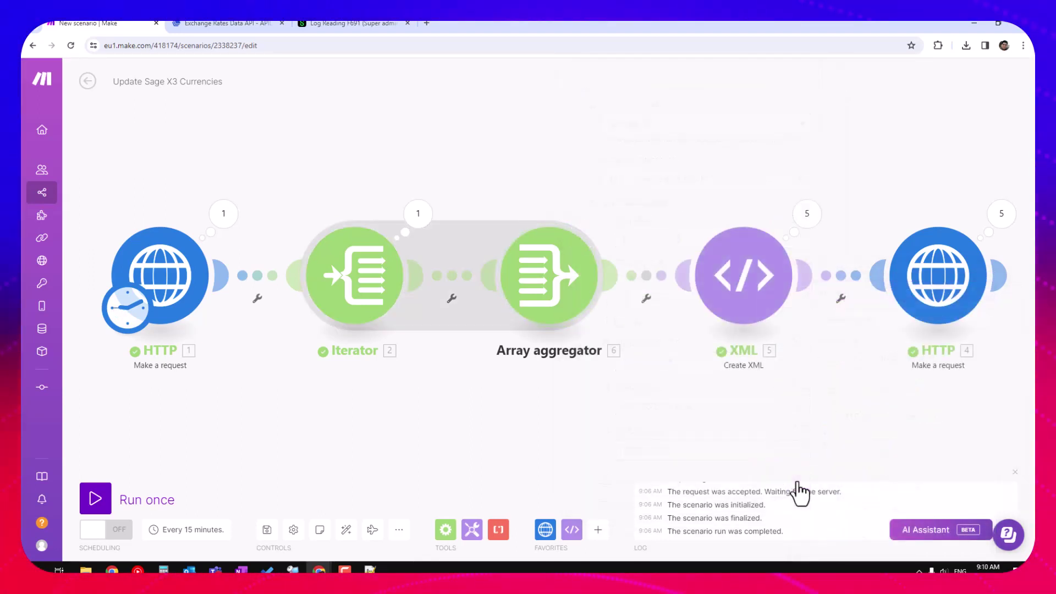
In the Create XML module, enable mapping for C and map it to the Array aggregator's Array[] output
left_click(748, 290)
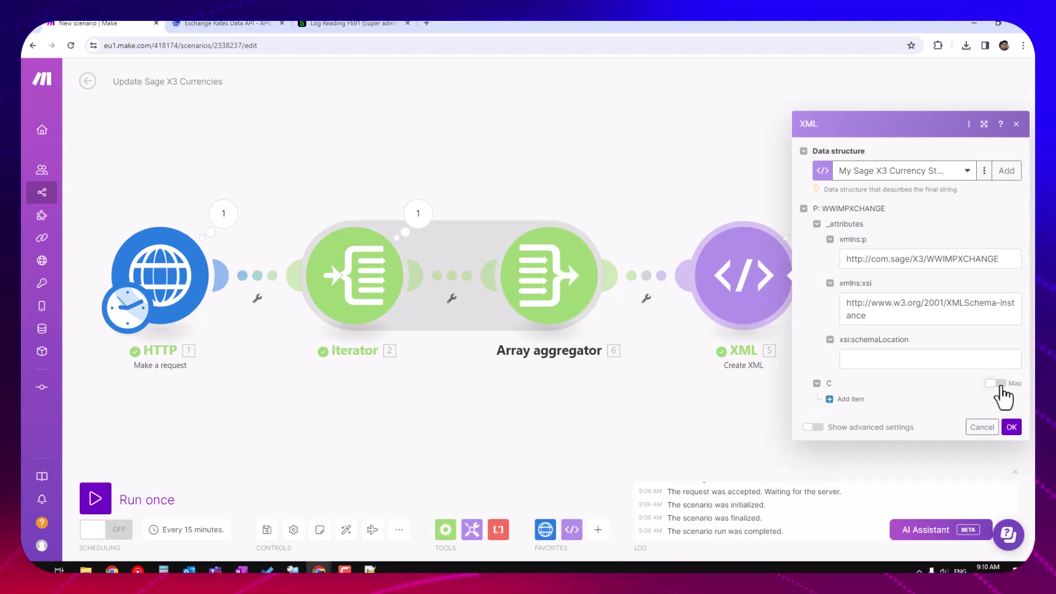
left_click(996, 384)
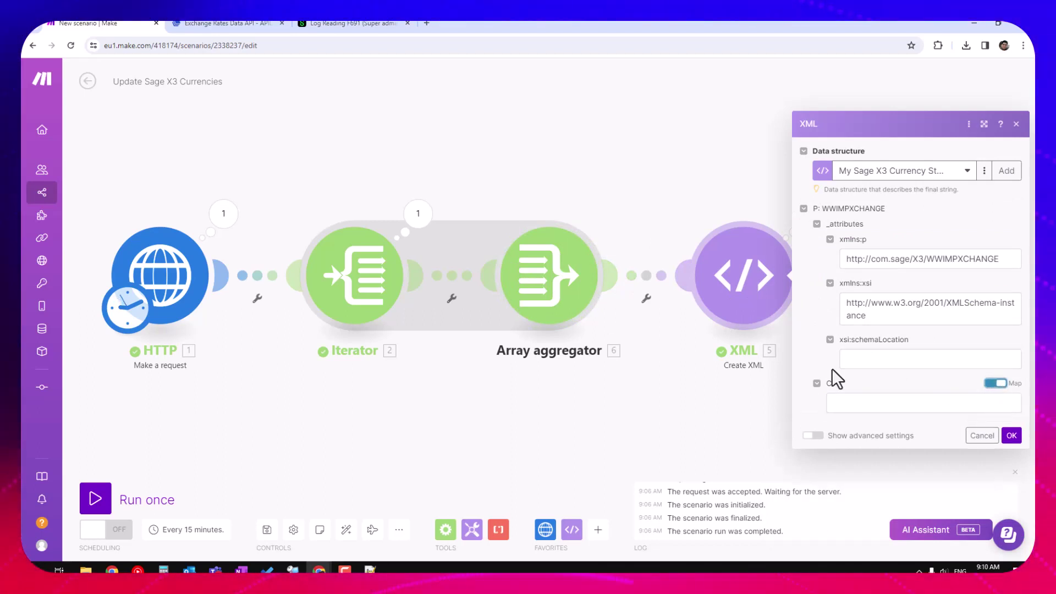
left_click(873, 403)
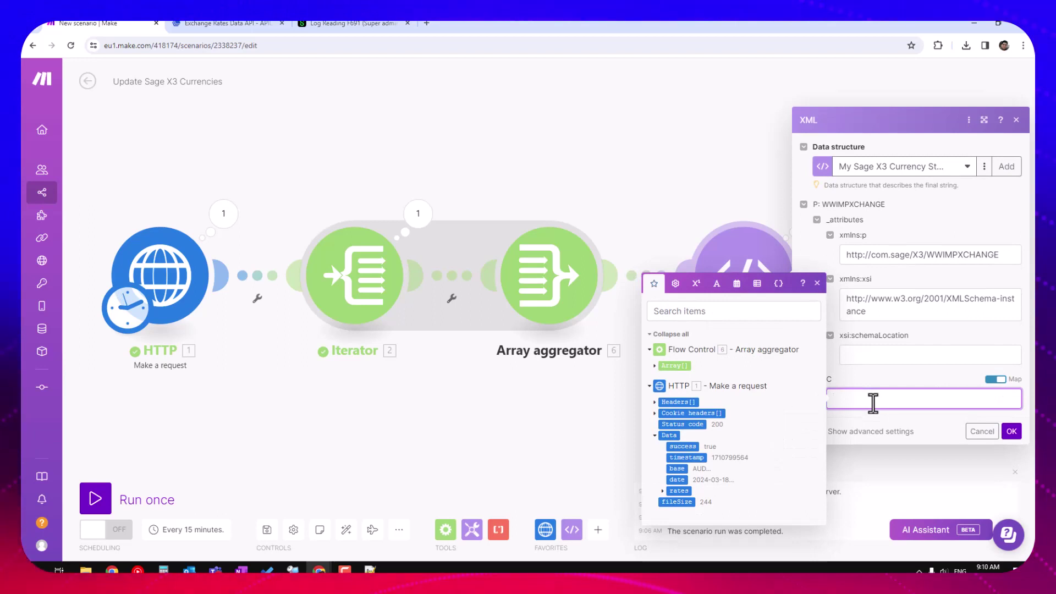
left_click_drag(689, 369, 894, 401)
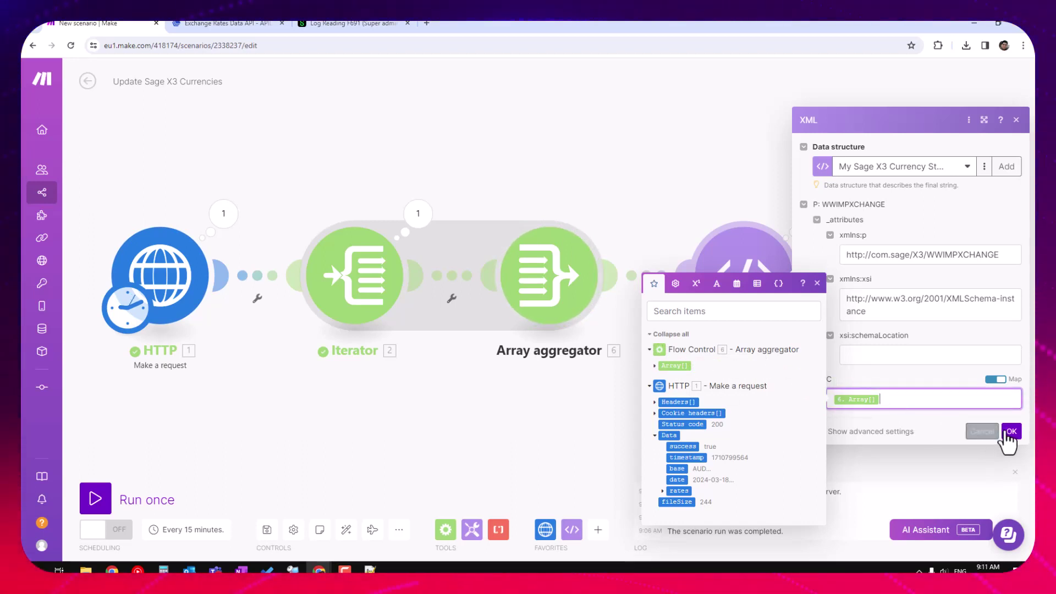
Save the Create XML module's settings and unlink it from the final HTTP module
left_click(1011, 432)
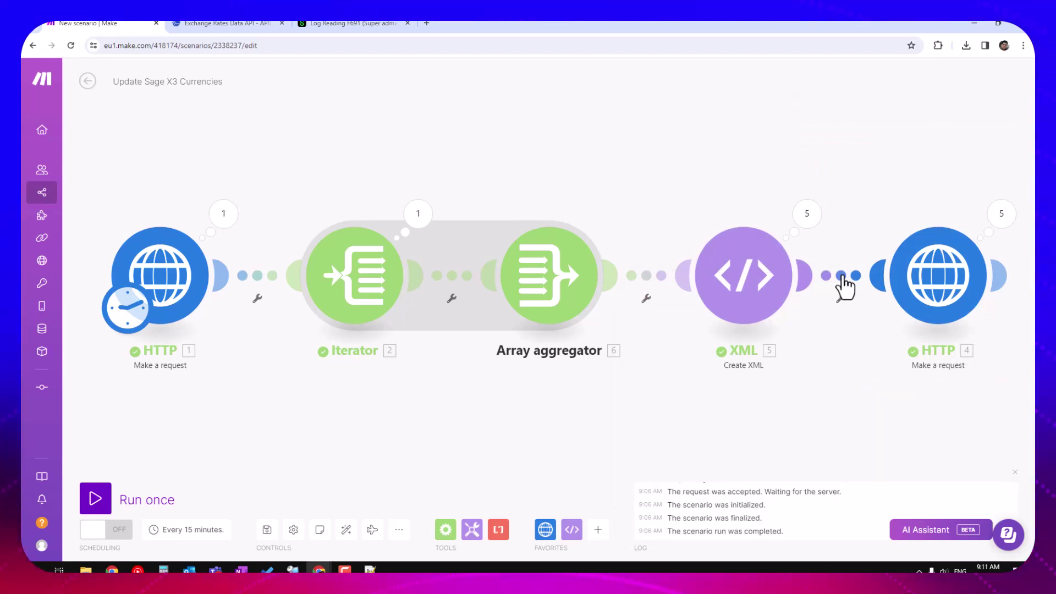
right_click(844, 278)
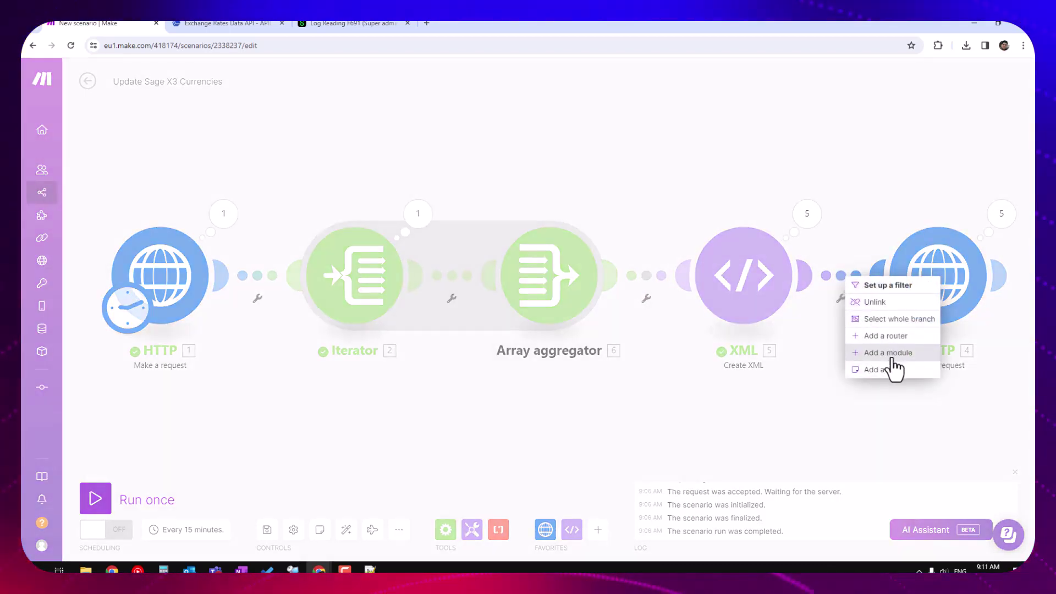
left_click(883, 307)
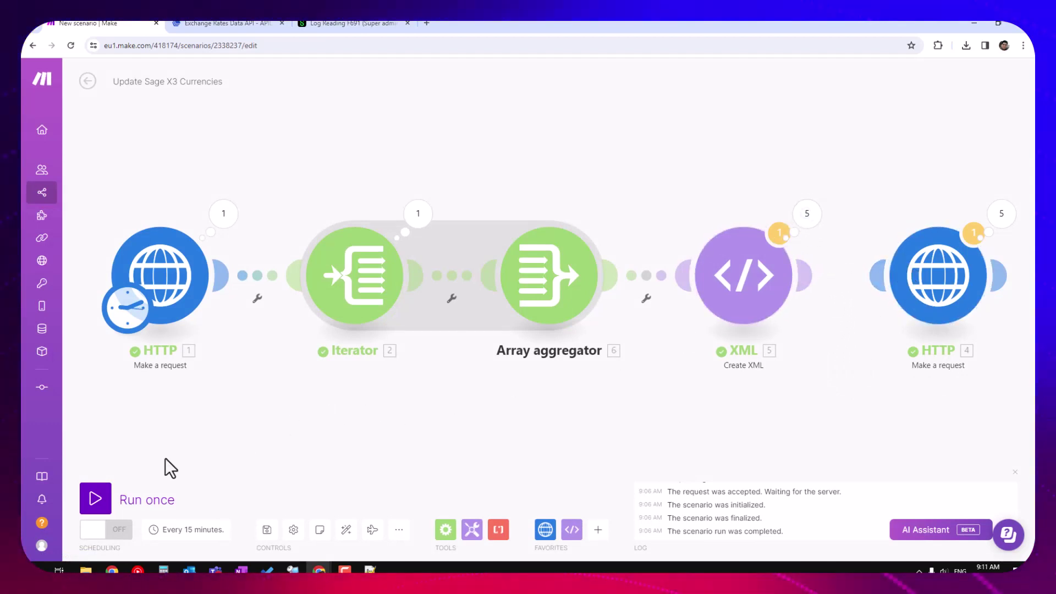
Run the scenario once despite the warning and examine the currency records in the Create XML module's output
left_click(95, 498)
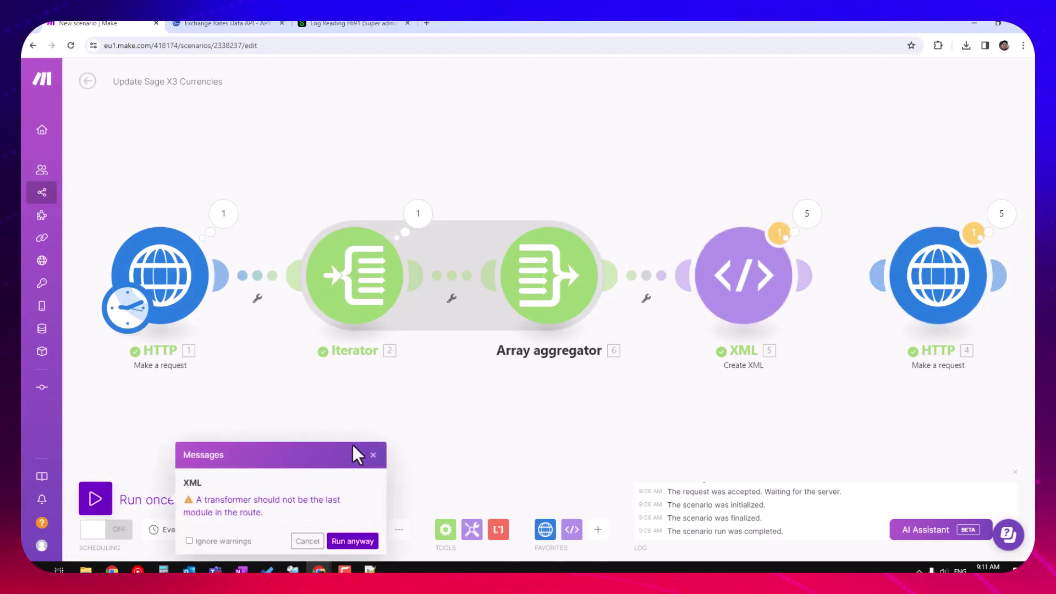
left_click(356, 540)
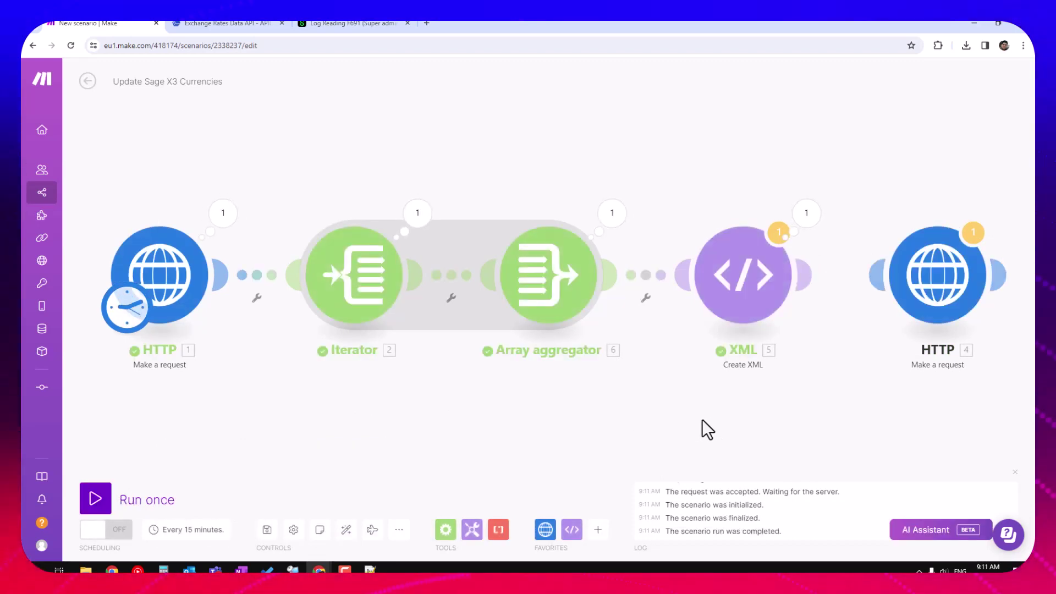
left_click(806, 215)
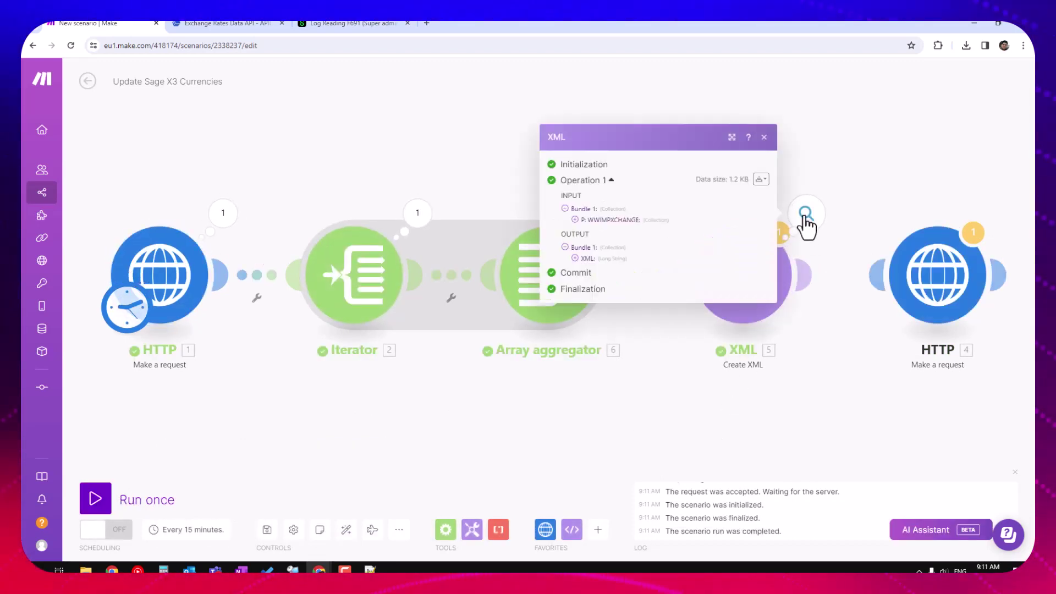
left_click(575, 258)
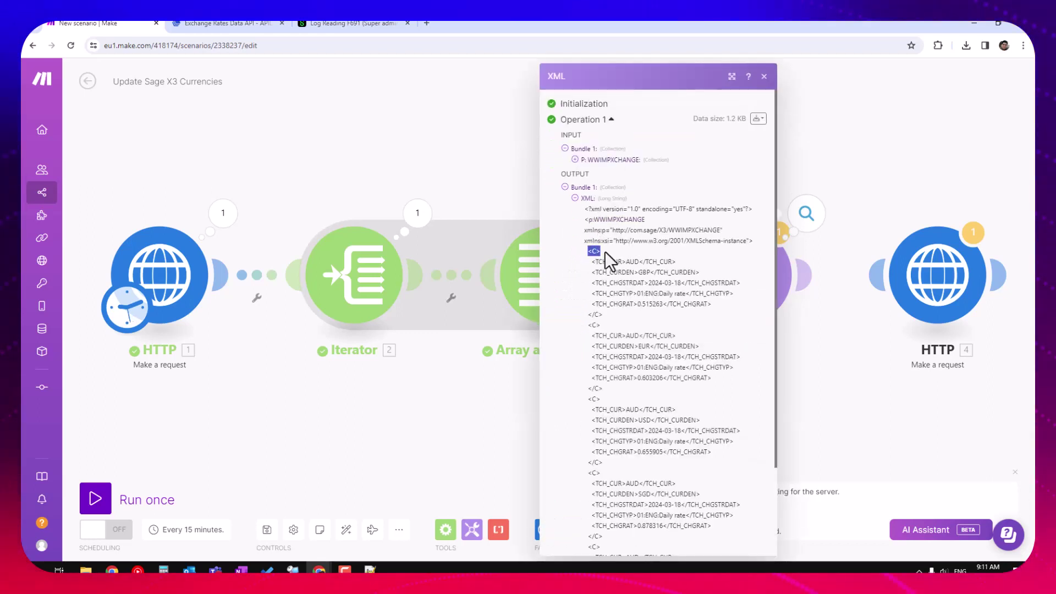
left_click_drag(604, 314, 579, 252)
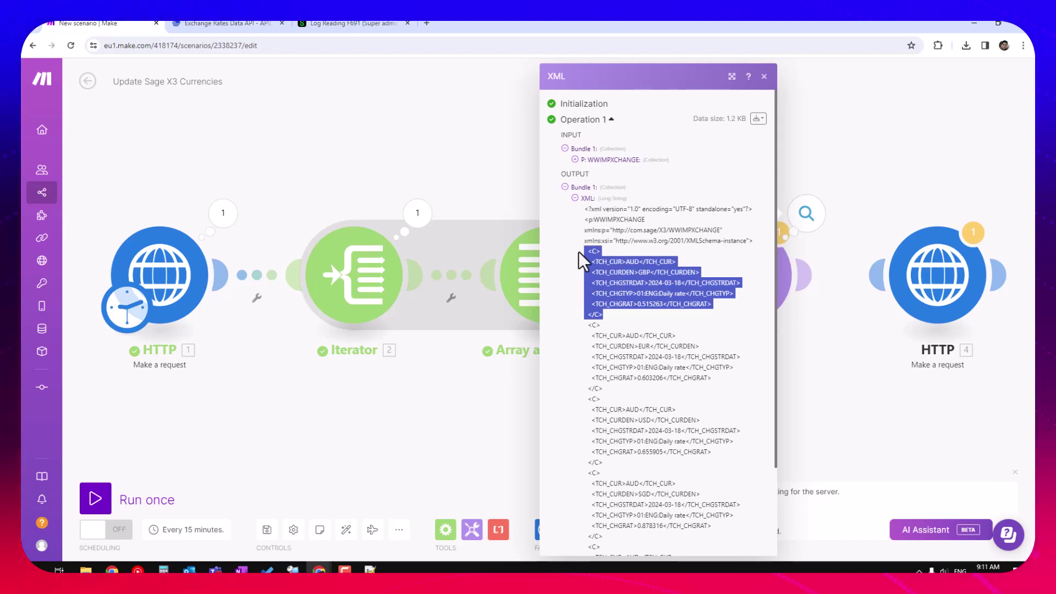
left_click(638, 285)
mouse_move(639, 262)
left_mouse_down()
mouse_move(630, 262)
mouse_move(637, 272)
left_mouse_up()
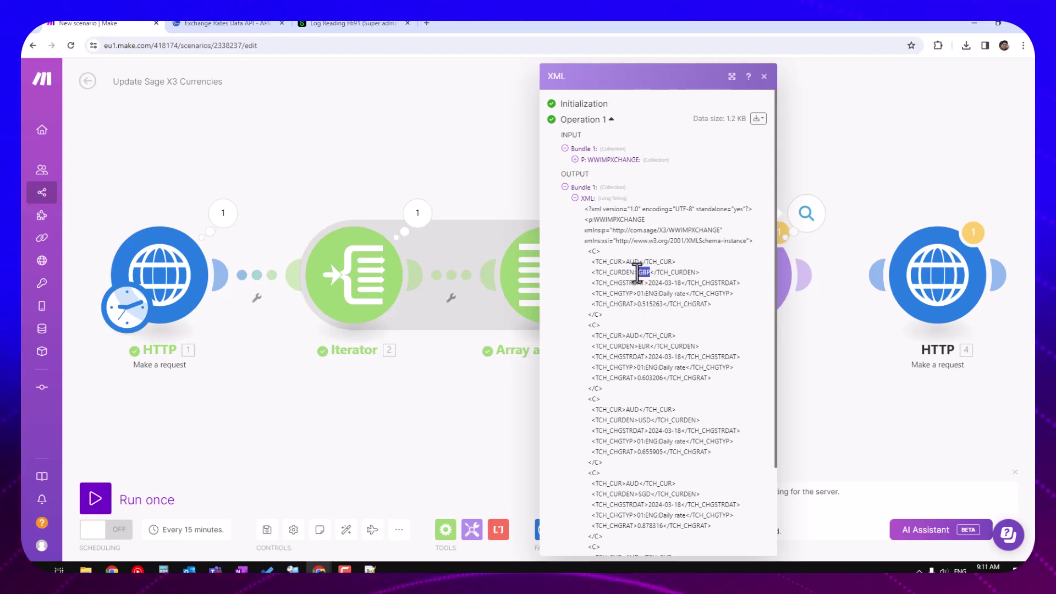
double_click(654, 367)
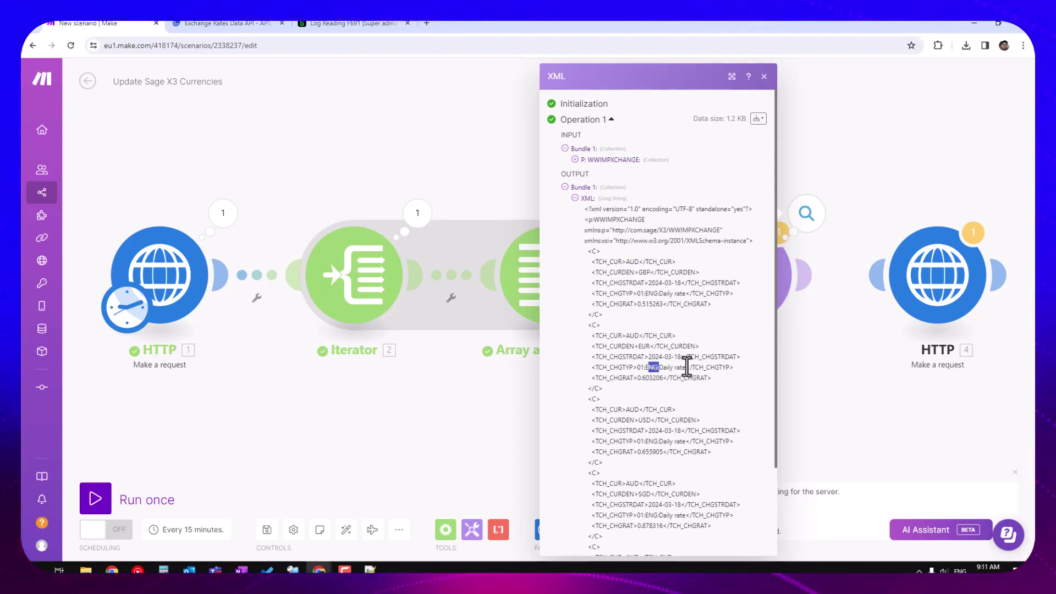
double_click(652, 378)
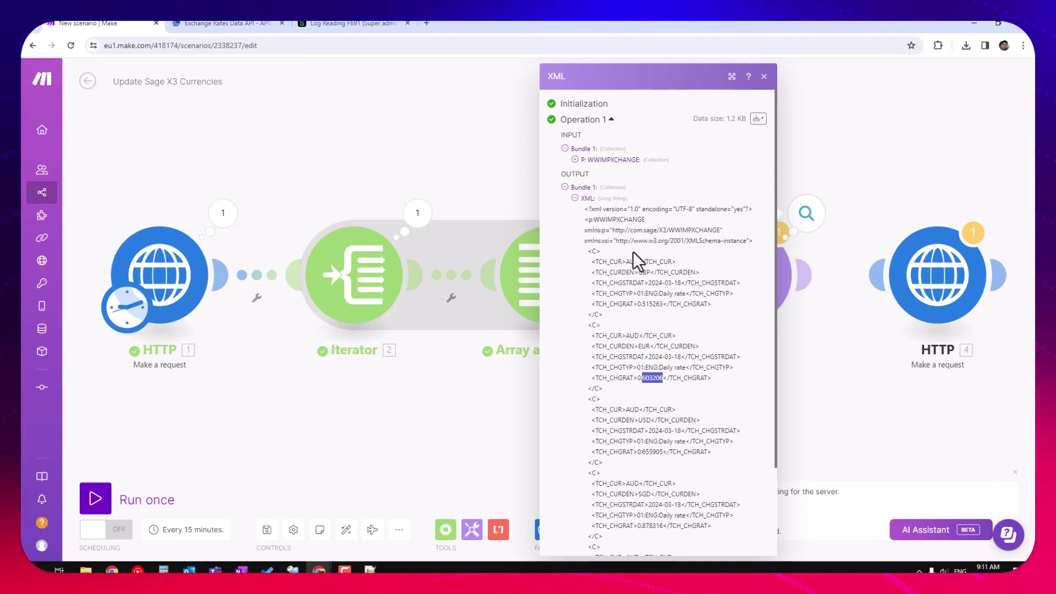
scroll(632, 320, "down", 3)
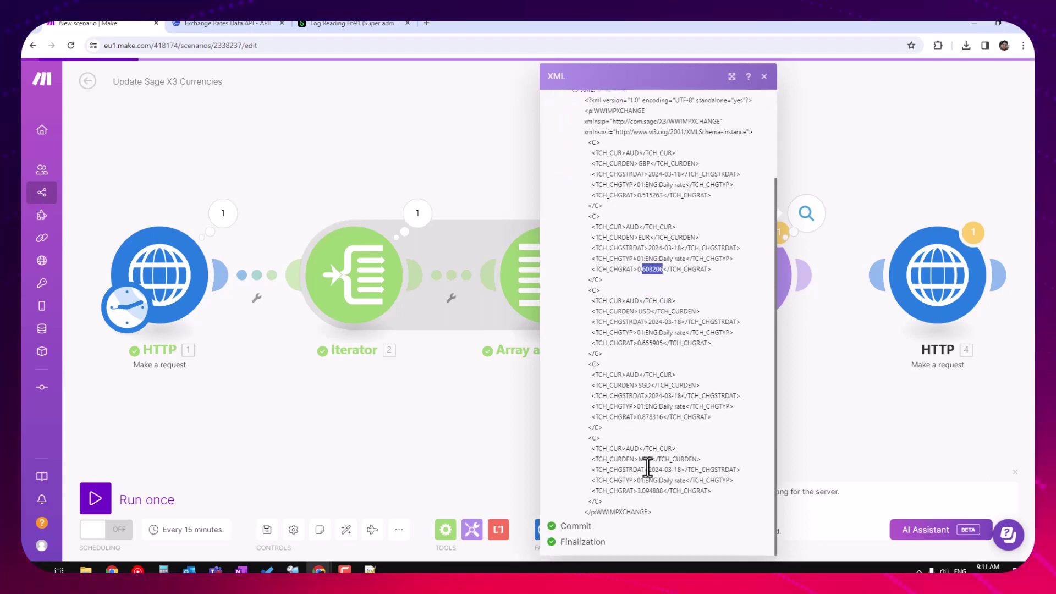
left_click(763, 77)
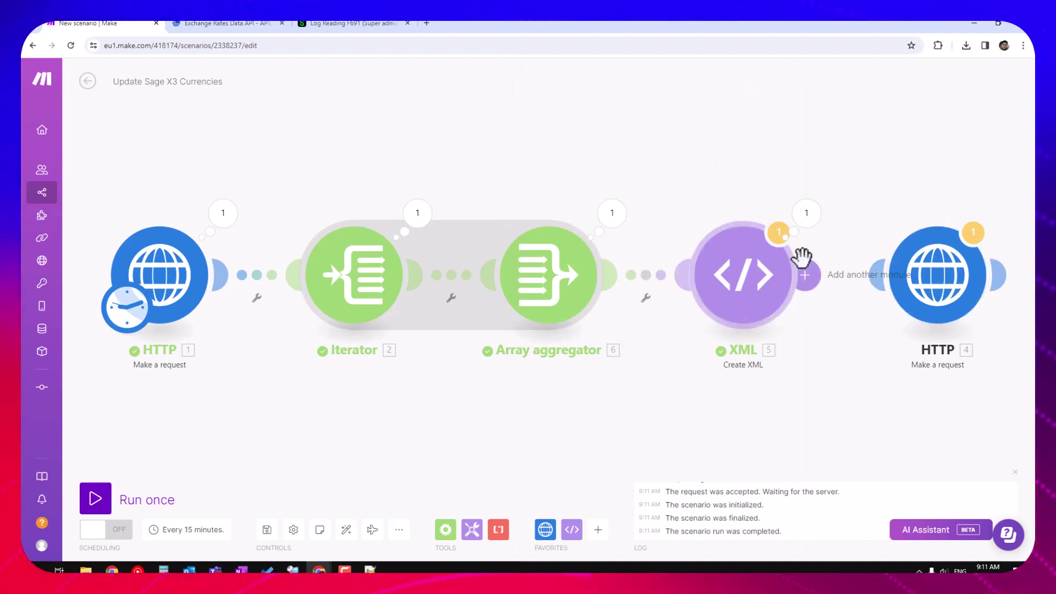
Reopen the Create XML module's output and review its XML declaration and opening C tag
left_click(806, 215)
left_click(575, 258)
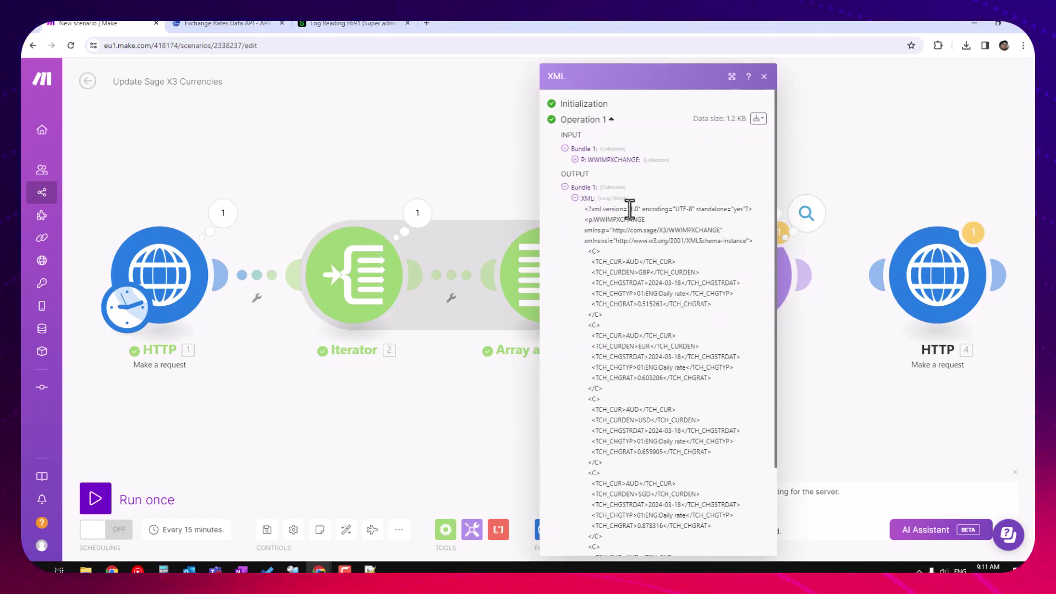
left_click_drag(631, 209, 627, 209)
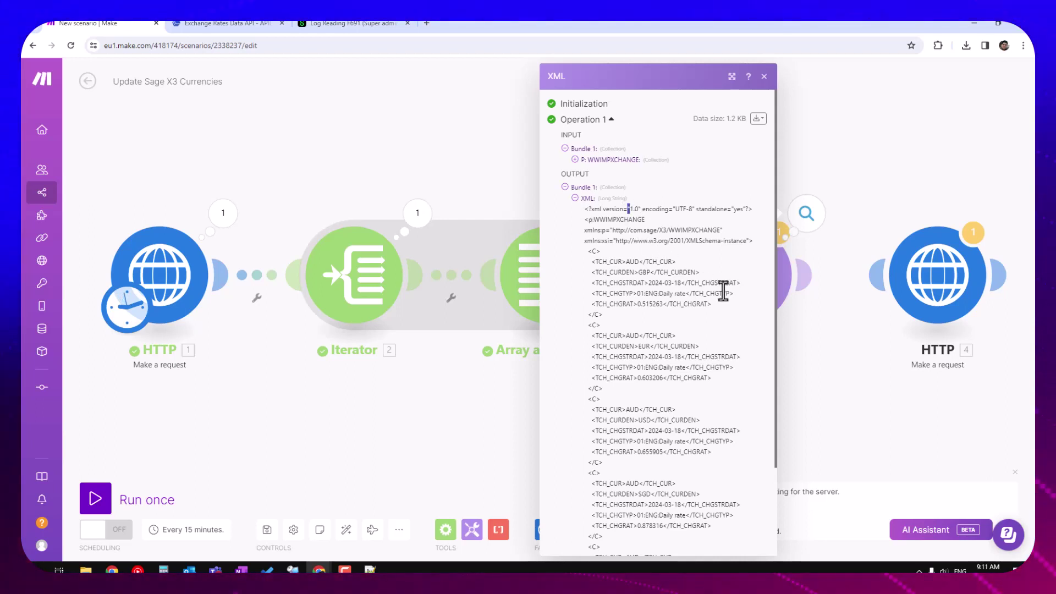
left_click(601, 253)
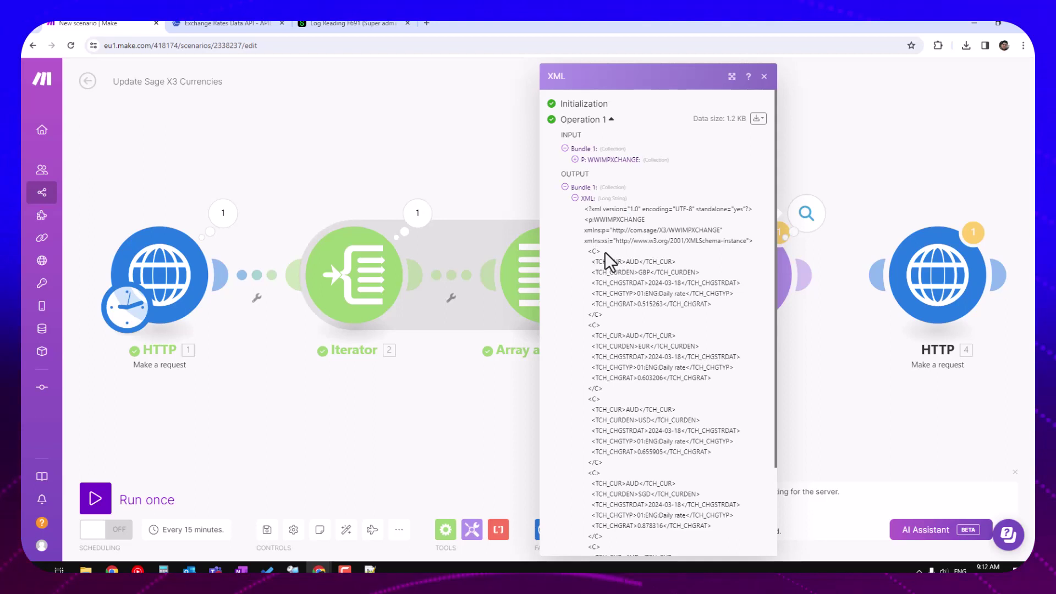
left_click(929, 283)
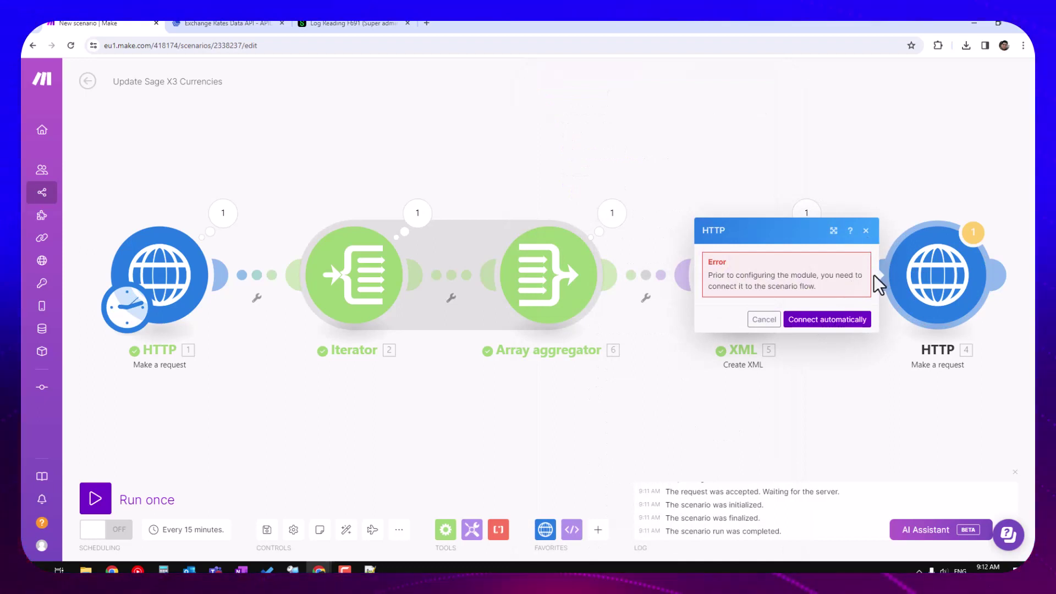
left_click(866, 230)
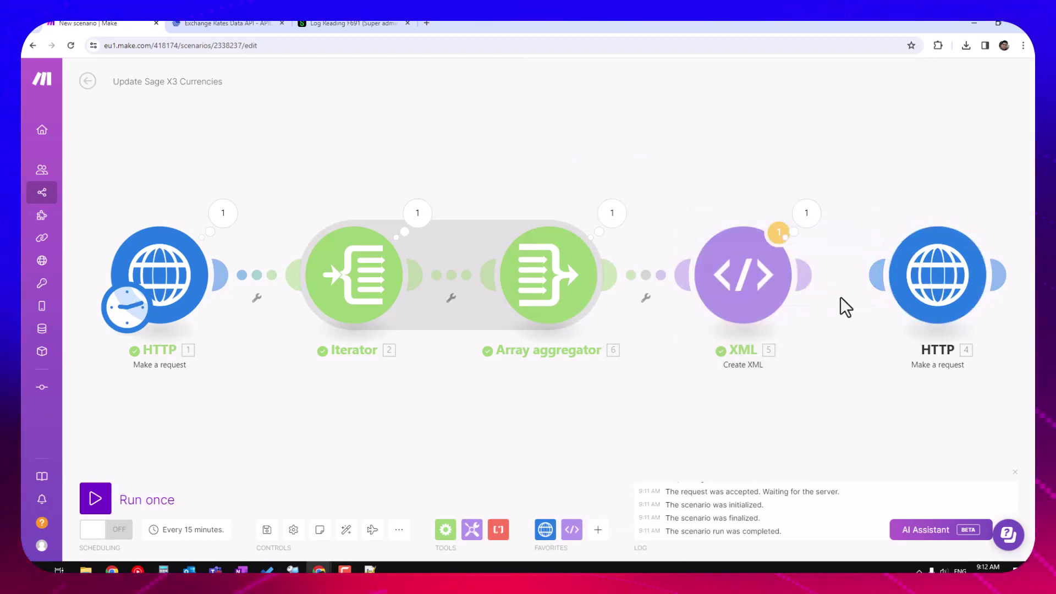
Rearrange the modules on the canvas, leaving a wide gap between the XML module and the final HTTP module
scroll(689, 349, "down", 3)
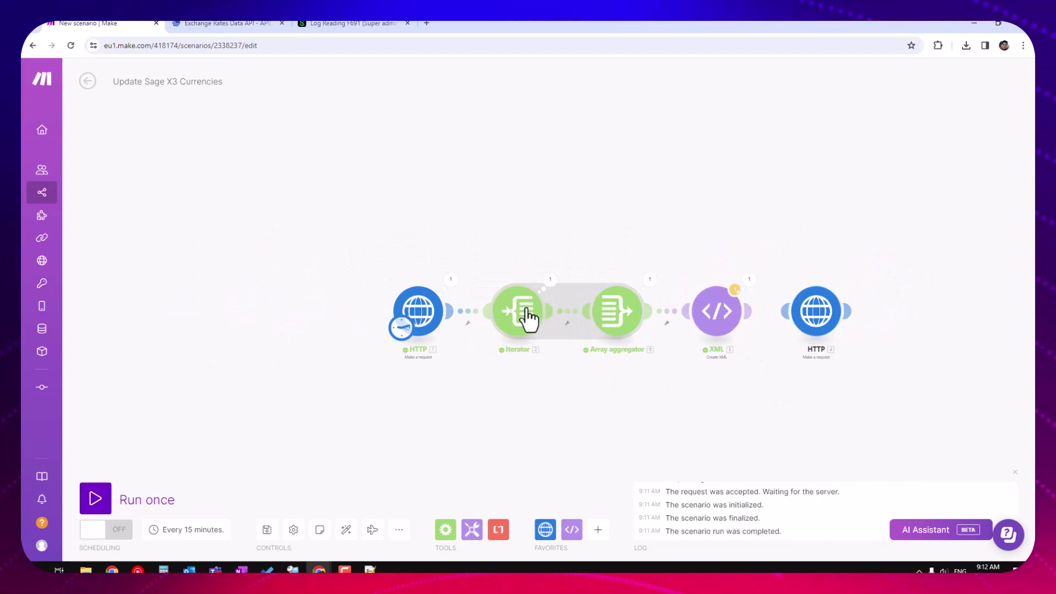
left_click_drag(422, 319, 264, 311)
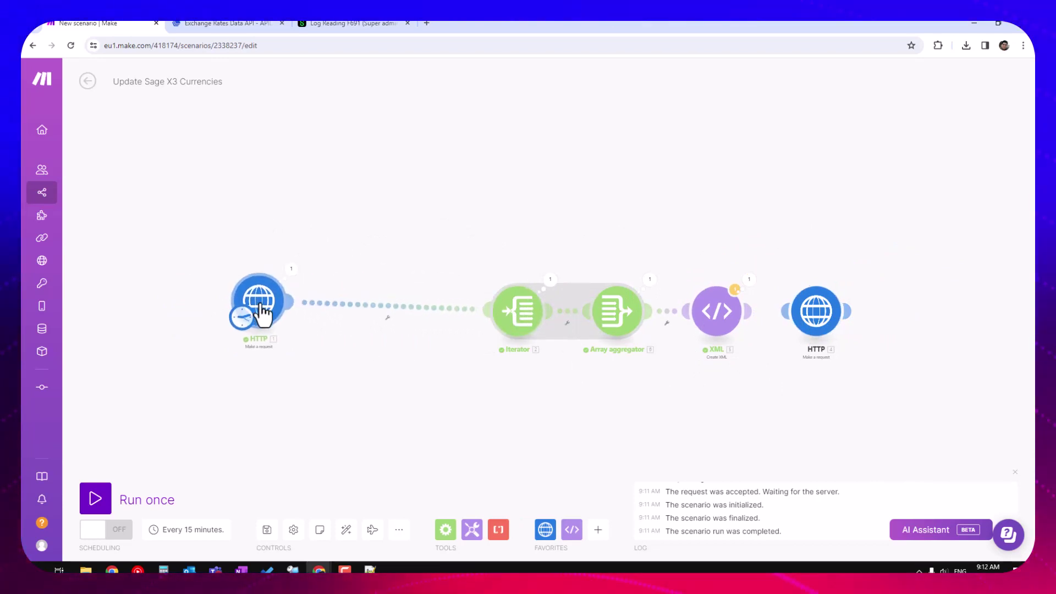
left_click_drag(500, 322, 396, 308)
left_click_drag(613, 322, 532, 288)
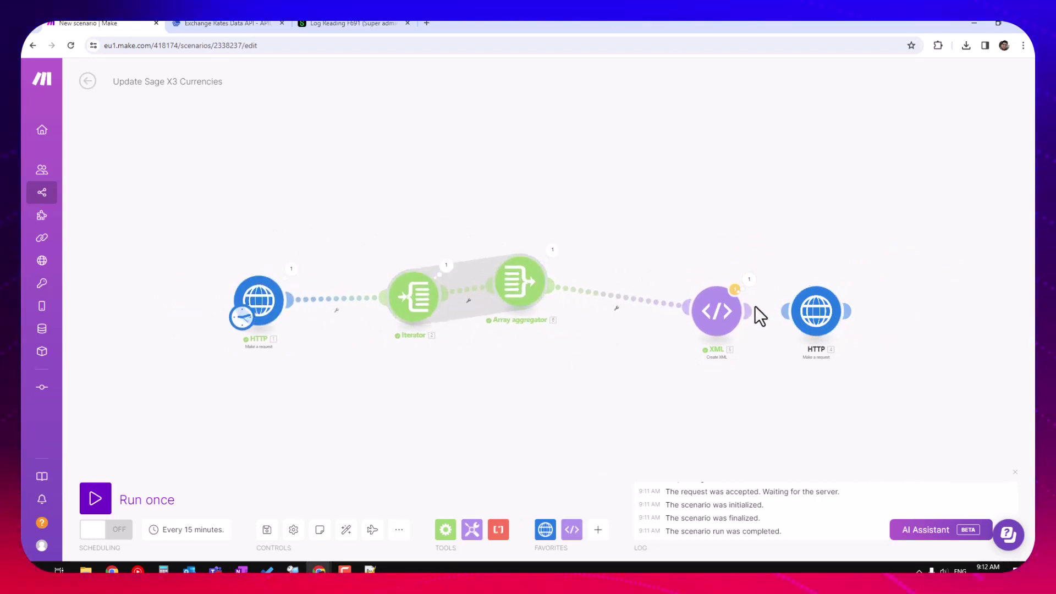
left_click_drag(729, 314, 620, 245)
left_click_drag(833, 319, 889, 268)
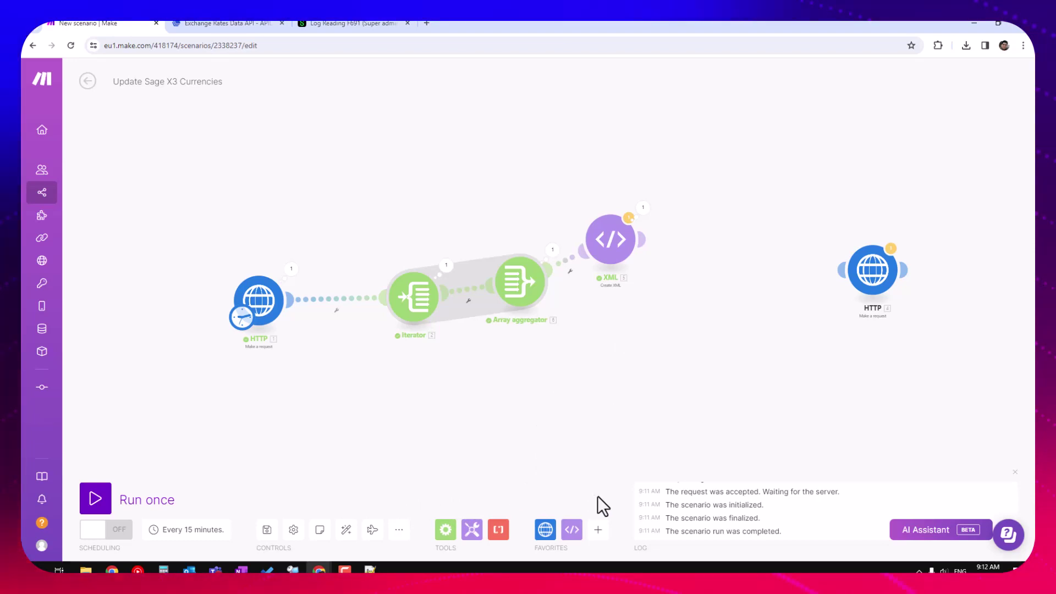
Add a Text parser Replace module and connect it after the Create XML module
left_click(600, 529)
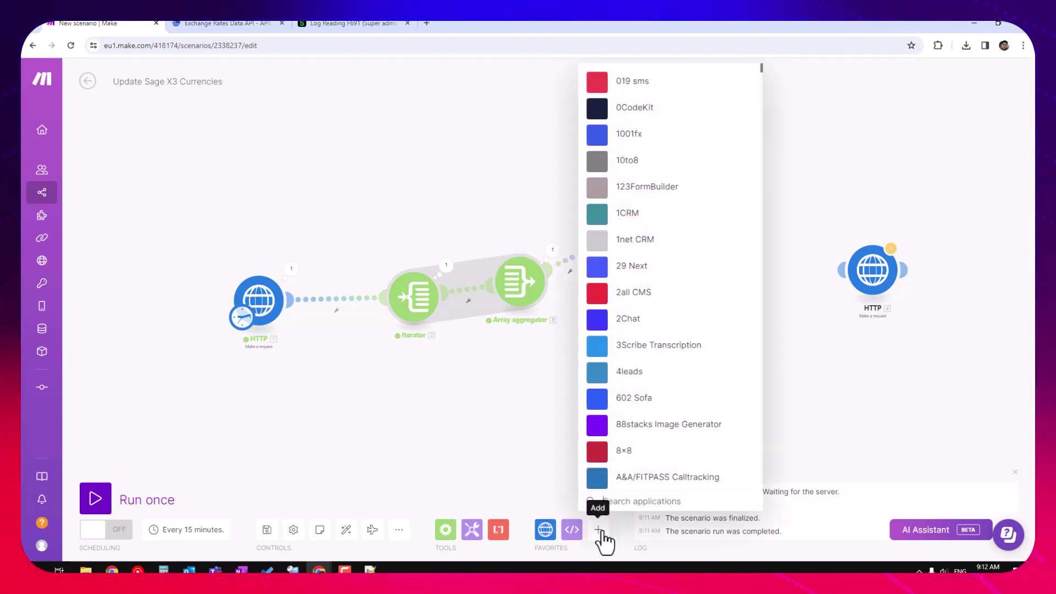
type("text parser")
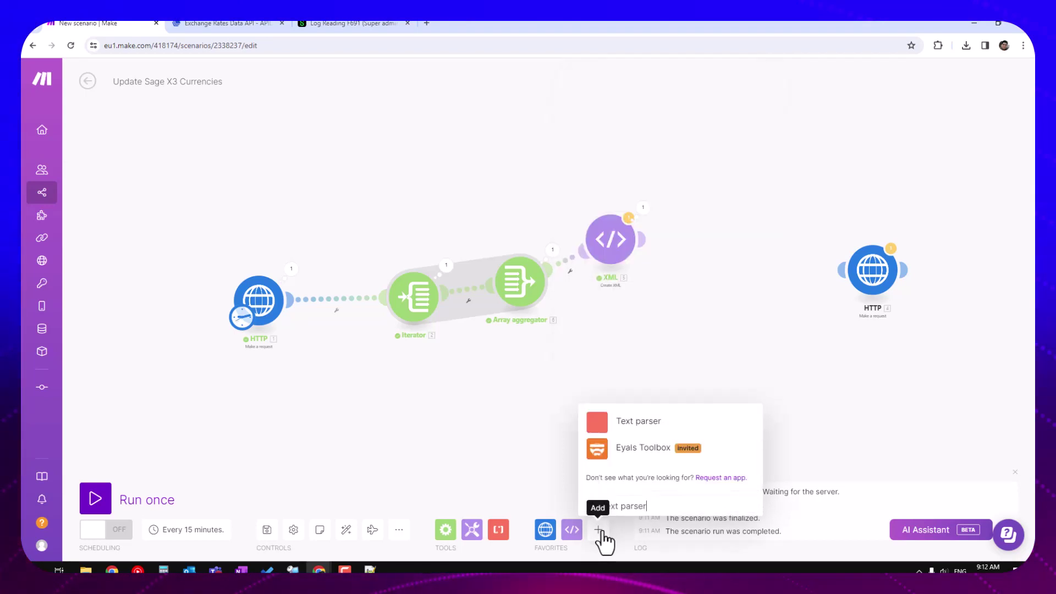
left_click(644, 424)
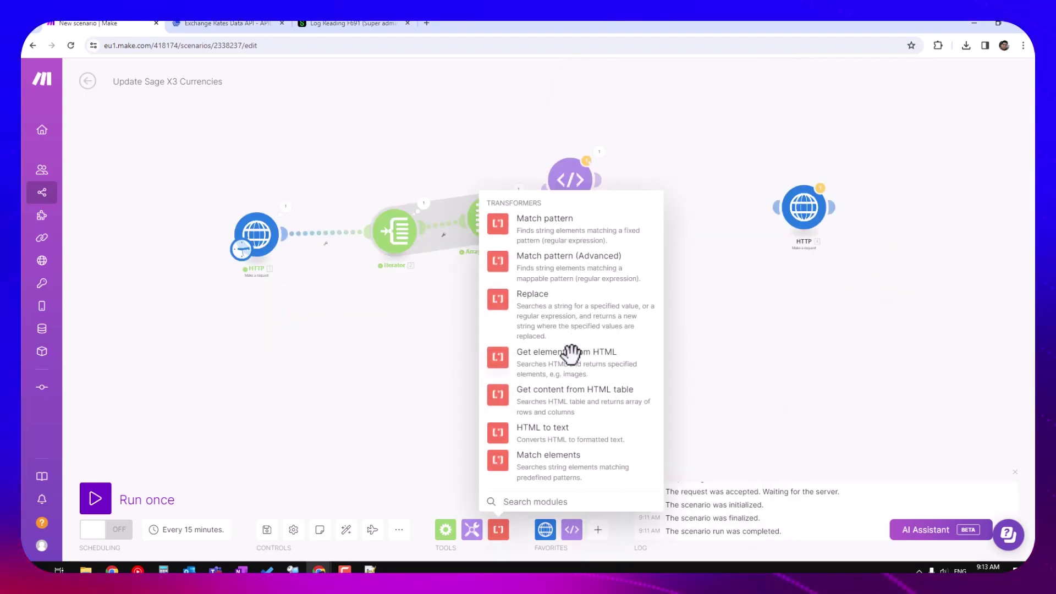
left_click(497, 302)
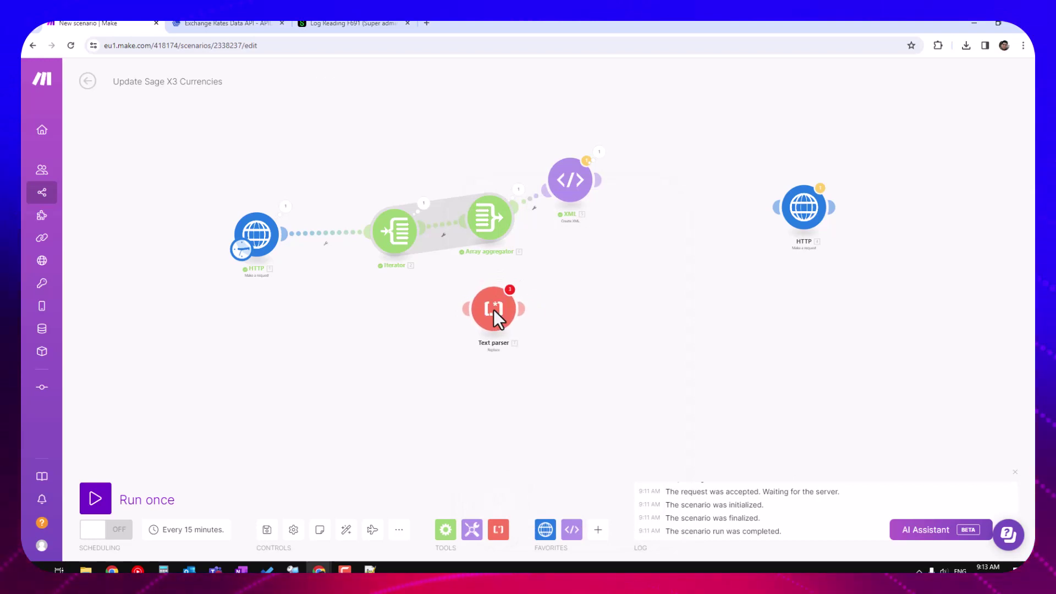
left_click_drag(493, 309, 672, 169)
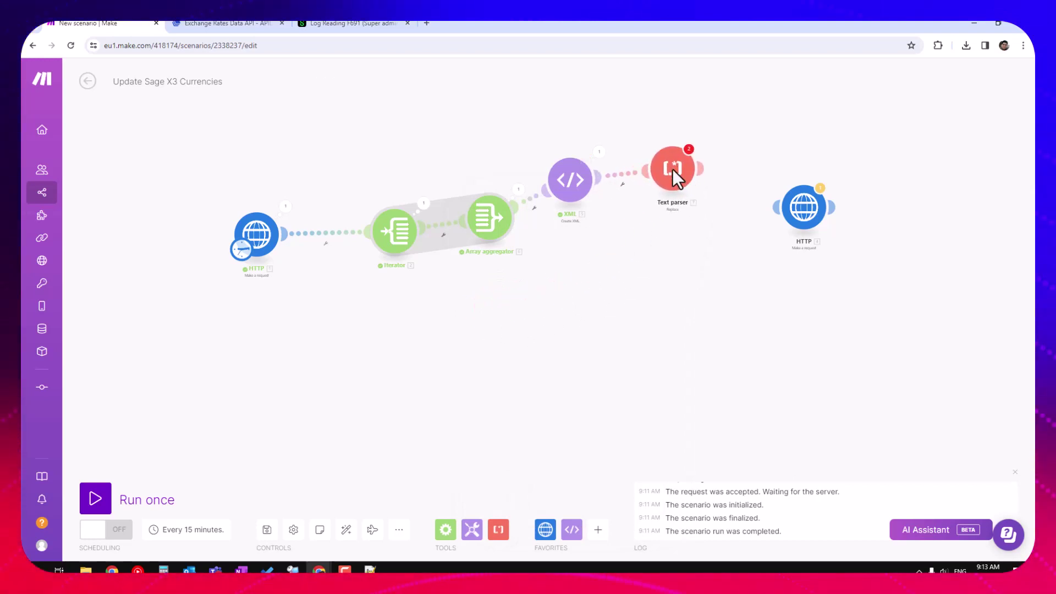
Configure the Text parser to replace the pattern "<" with "&lt;" and set Global match to Yes
left_click(674, 175)
left_click(762, 123)
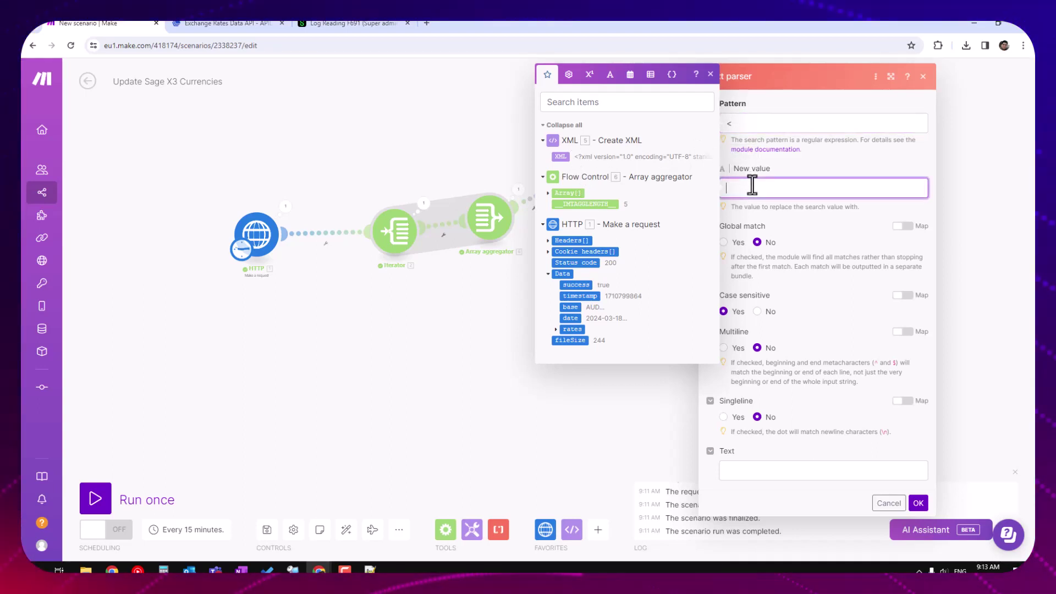
type("l")
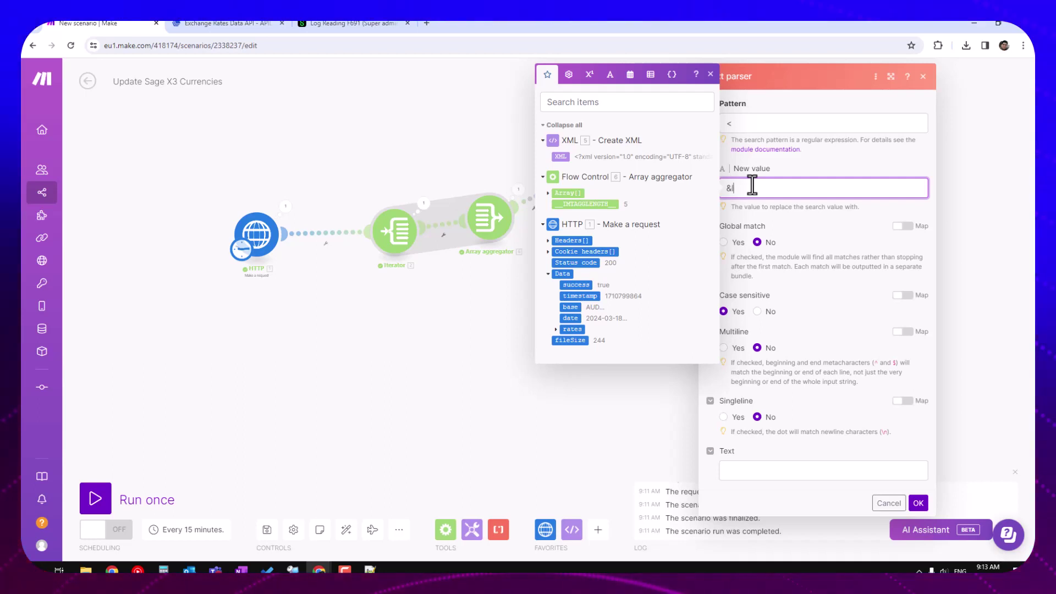
type("t;")
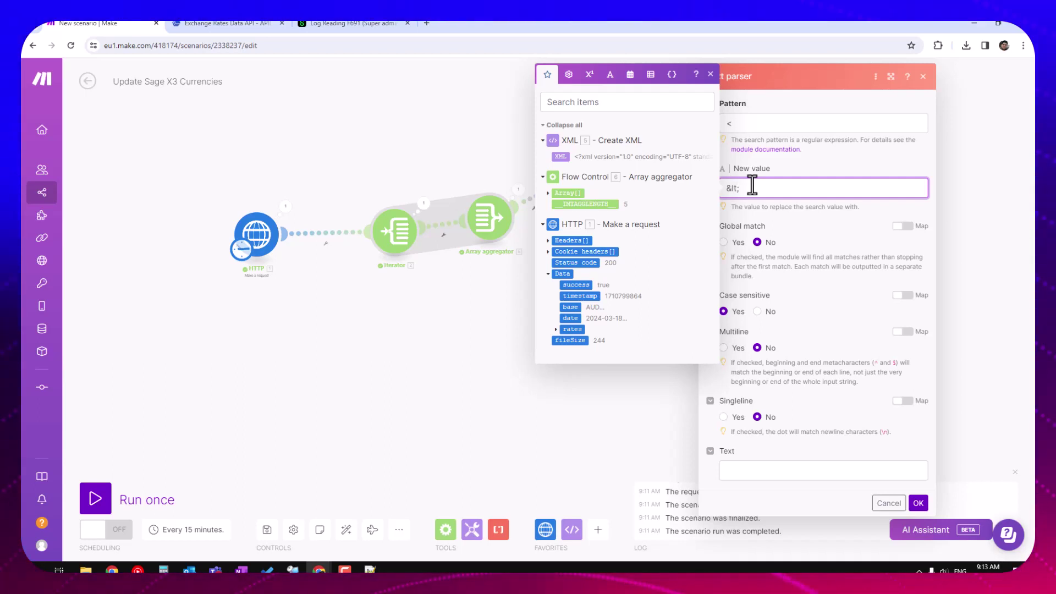
left_click(725, 242)
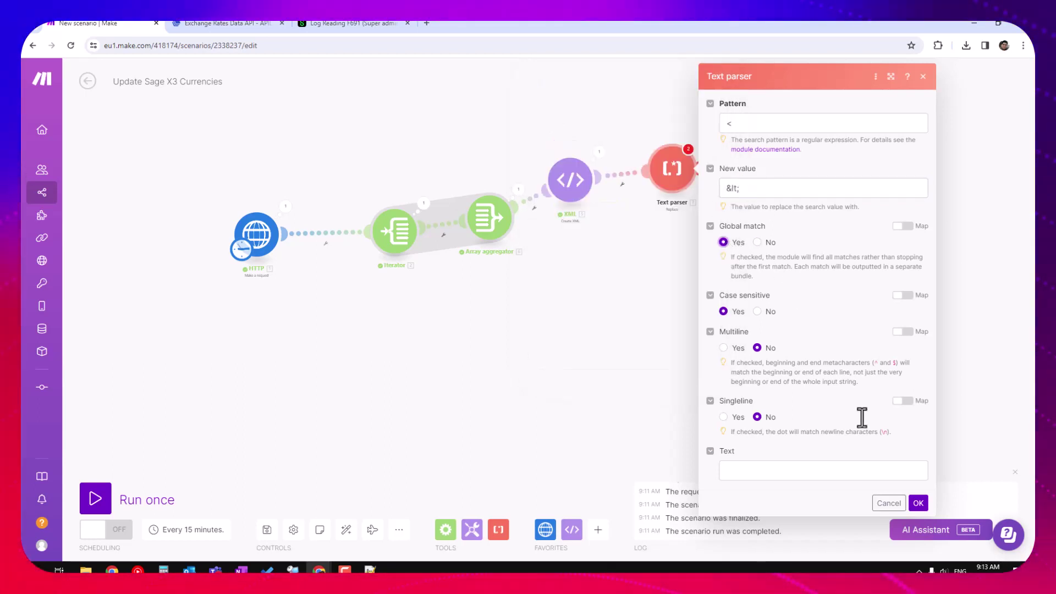
Map the Text parser's Text to the Create XML module's XML output and save the settings
left_click(797, 469)
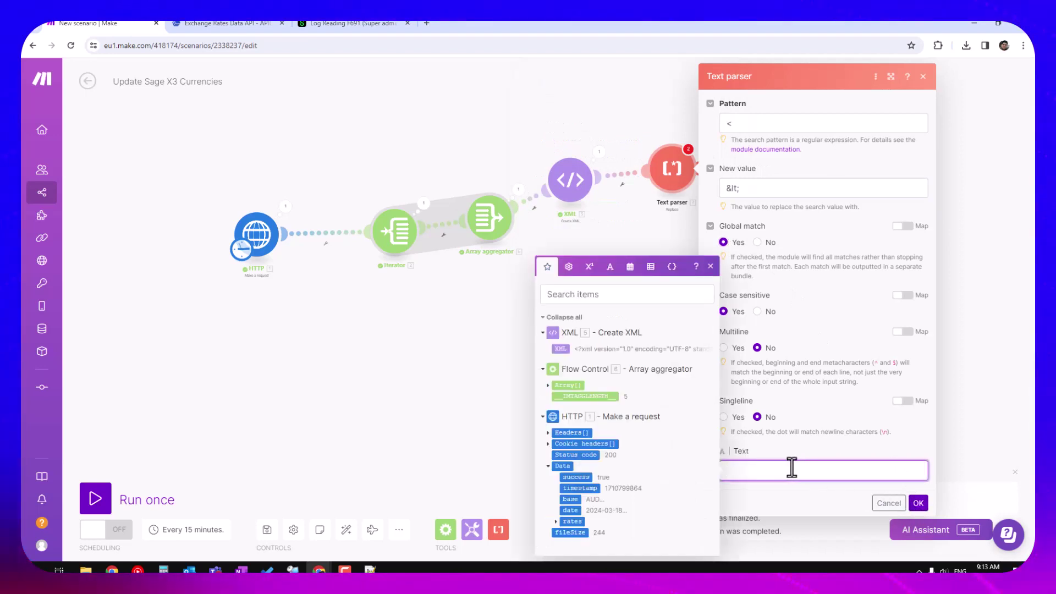
left_click_drag(560, 349, 653, 381)
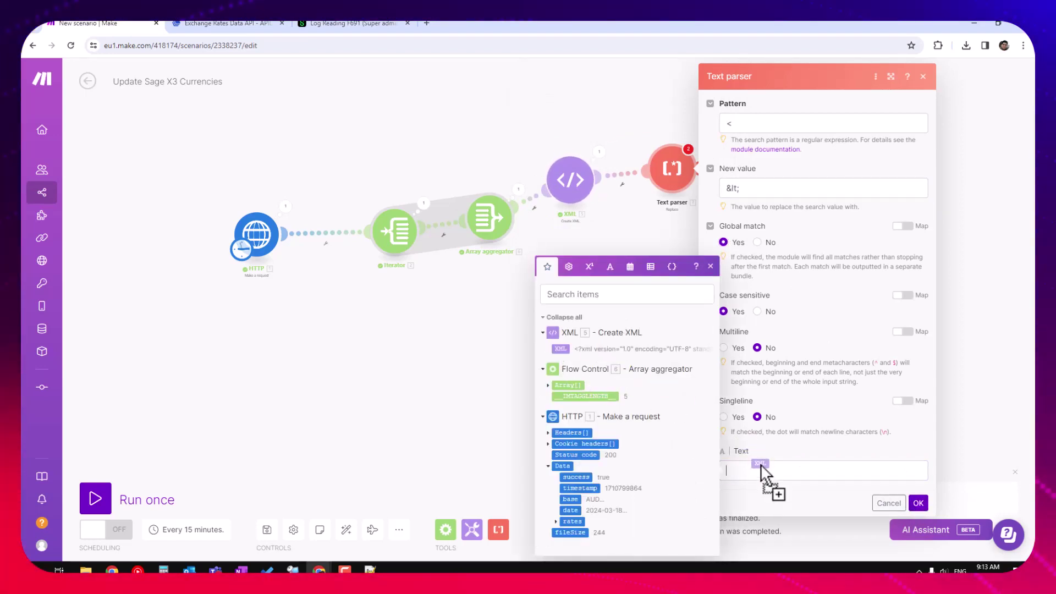
left_click_drag(761, 464, 761, 468)
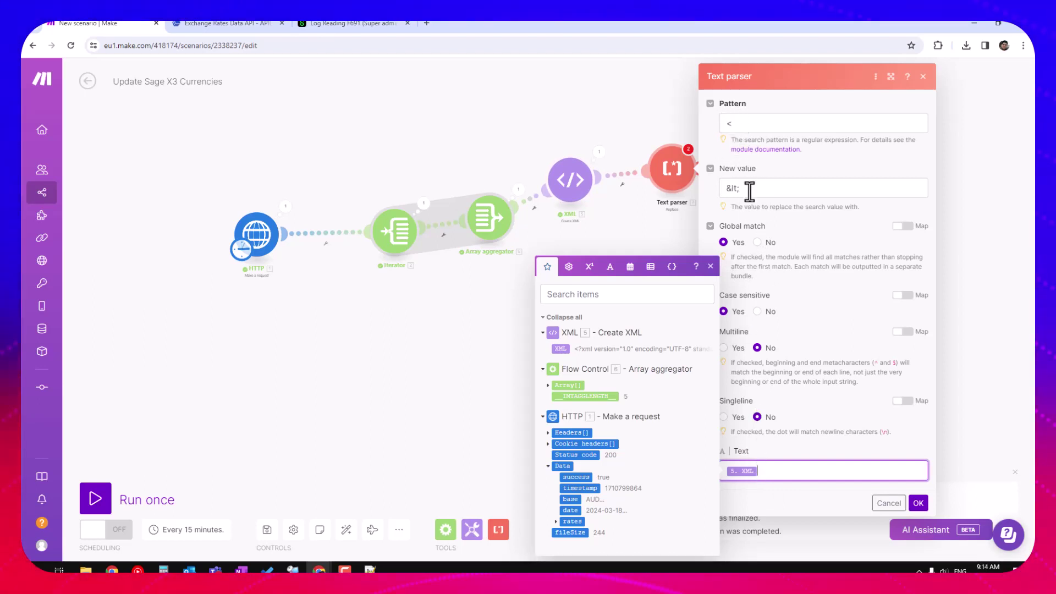
left_click(918, 503)
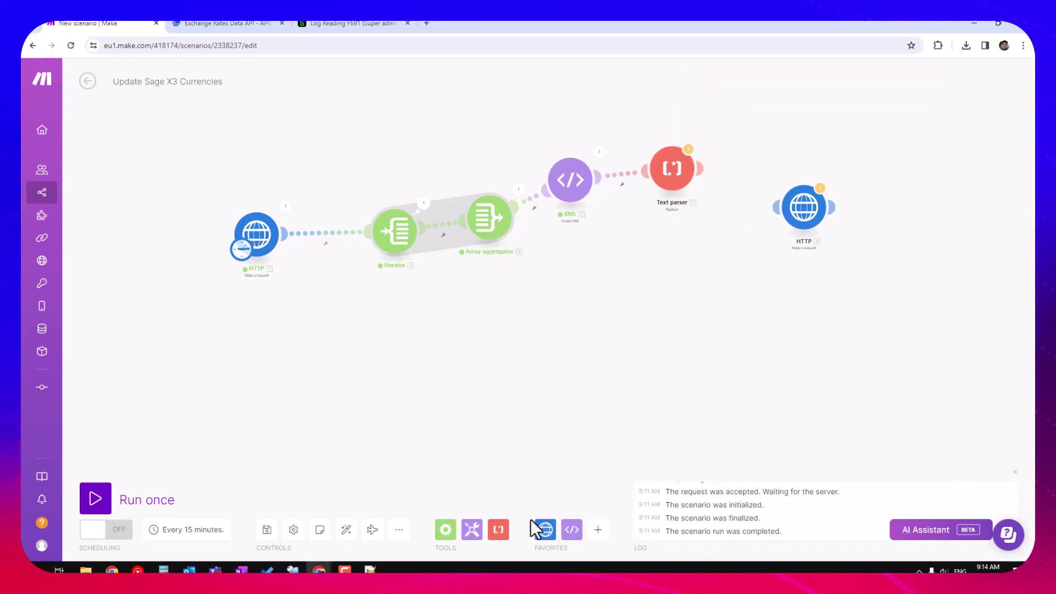
Add a second Text parser Replace module and connect it after the first Text parser
left_click(499, 530)
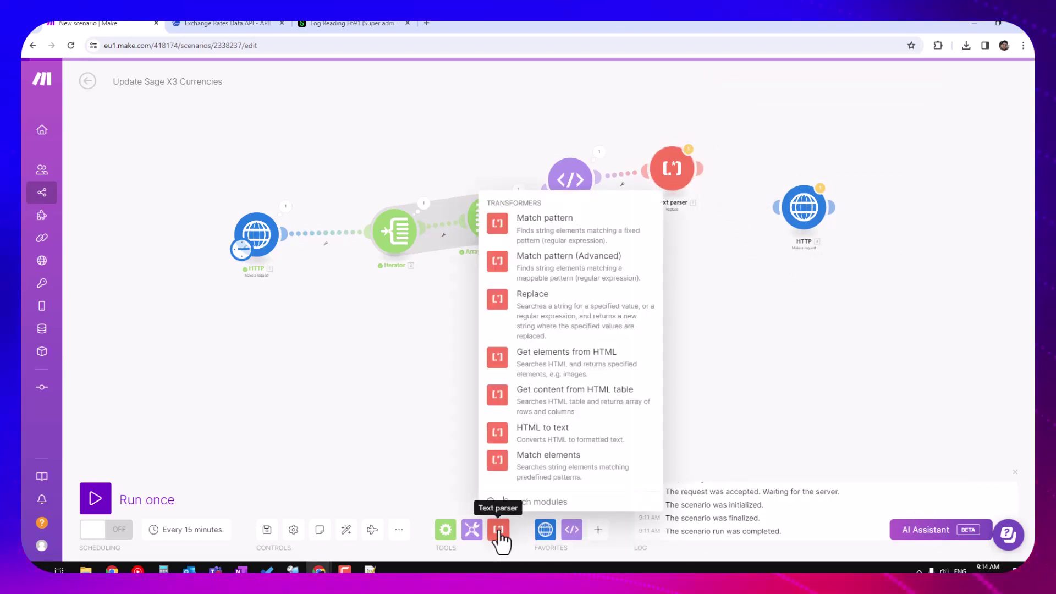
left_click(537, 313)
left_click_drag(541, 325, 754, 171)
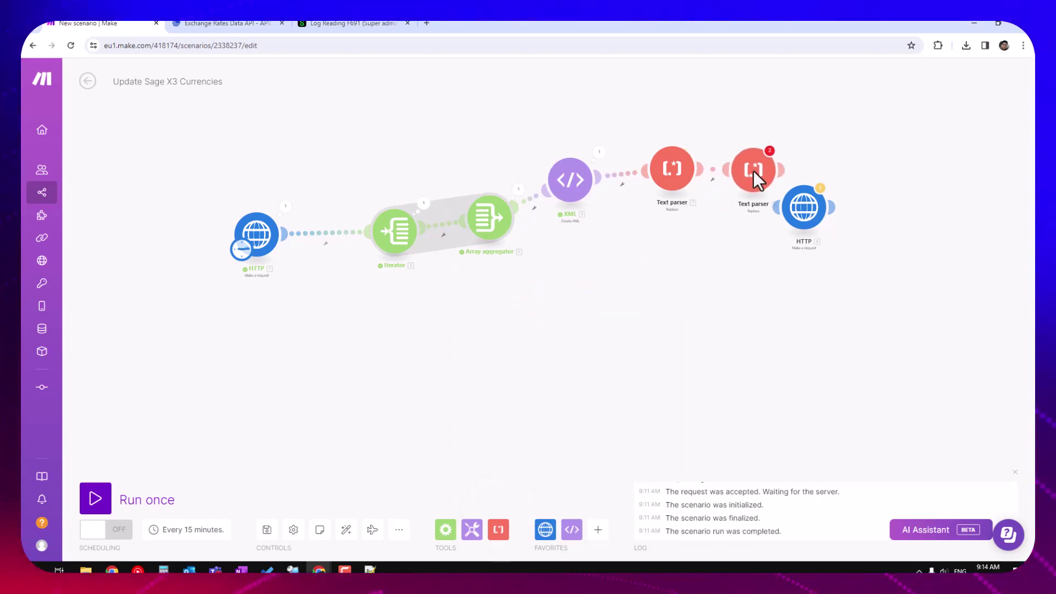
Configure the second Text parser to replace the pattern " with \" and set Global match to Yes
left_click(754, 165)
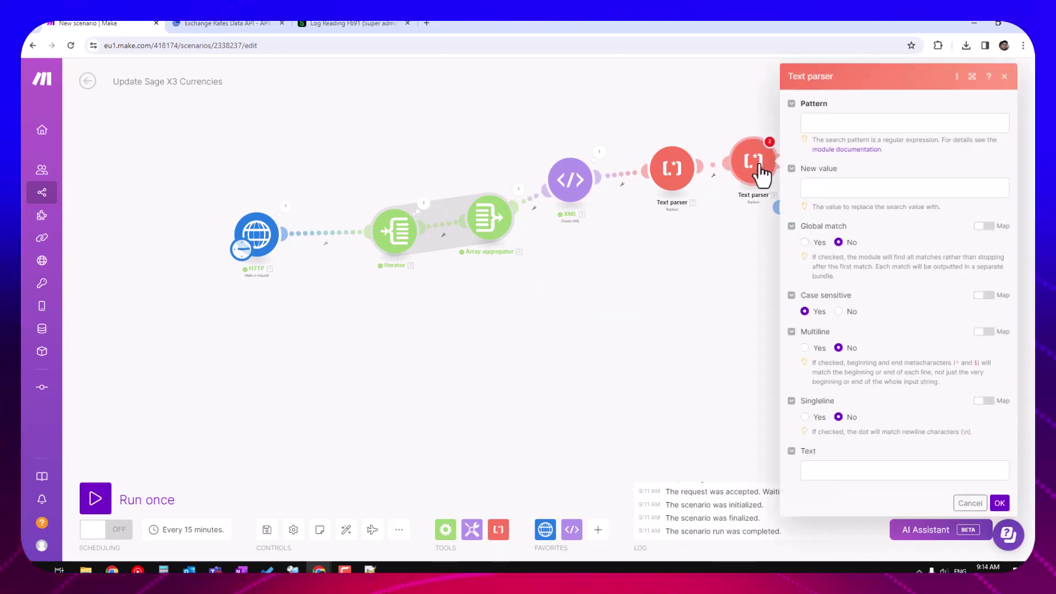
left_click(828, 126)
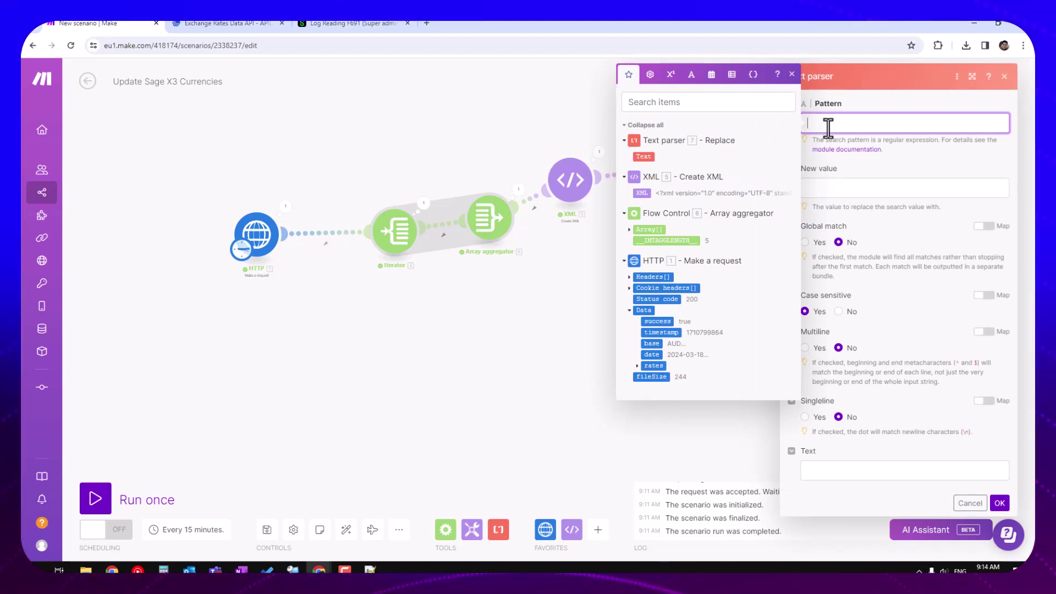
type("\"")
left_click(820, 189)
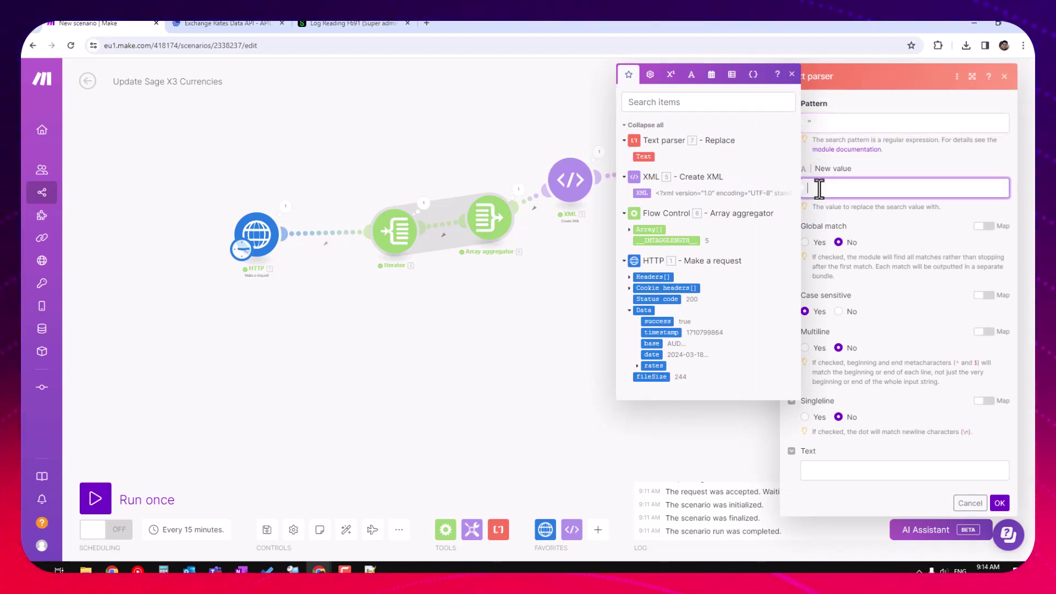
type("\\\"")
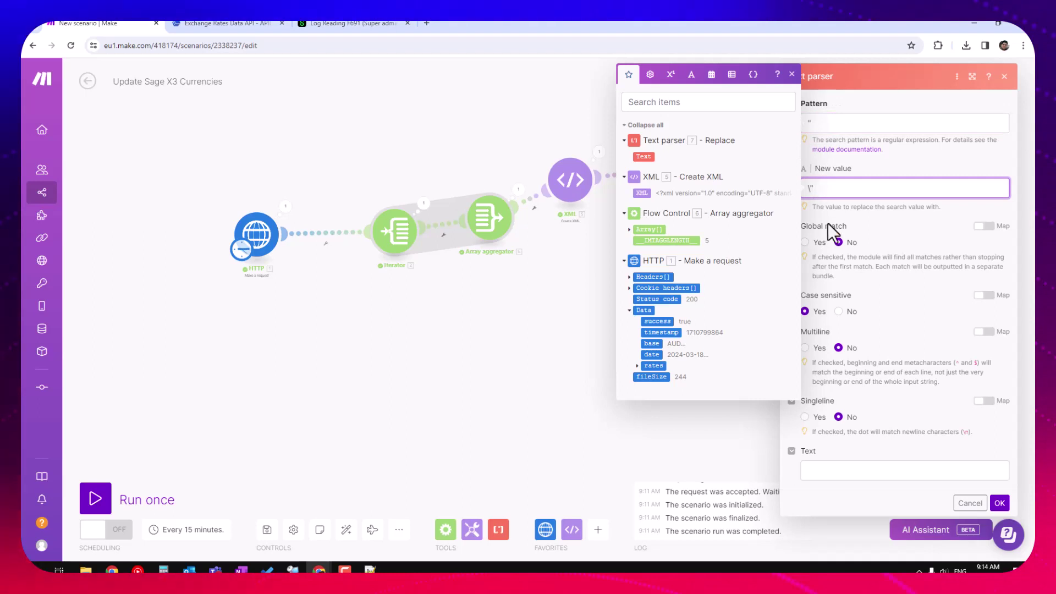
left_click(805, 242)
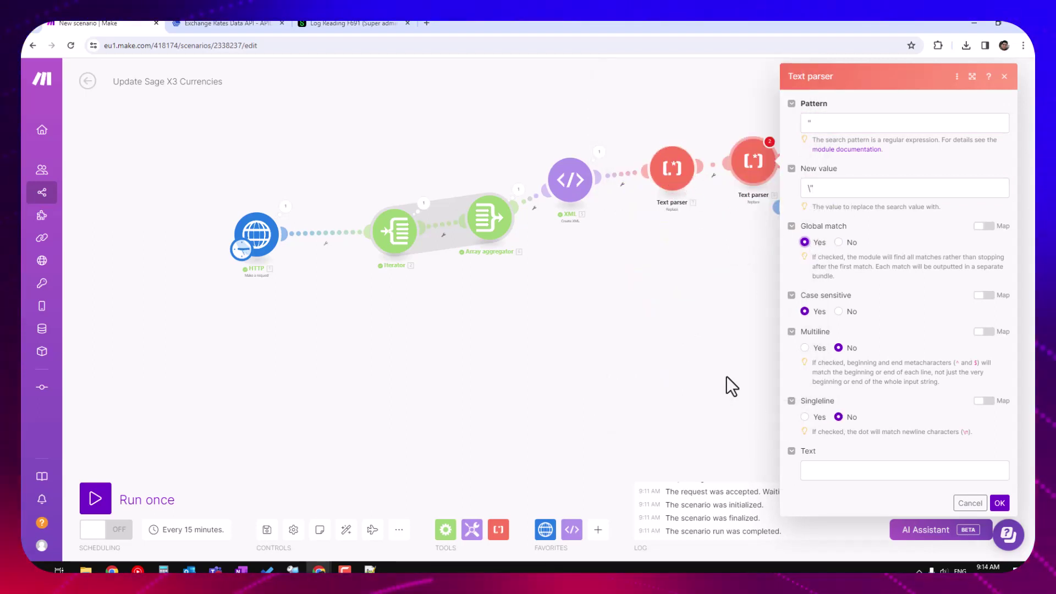
Map the second Text parser's Text to the first Text parser's Text output and save the settings
left_click(846, 472)
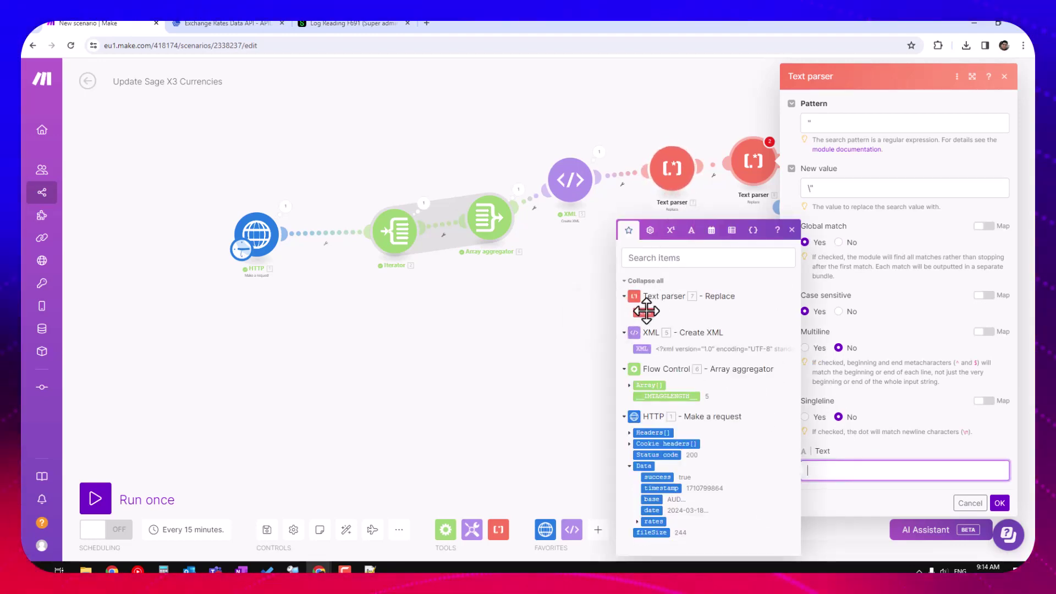
left_click_drag(647, 312, 864, 470)
left_click(1000, 503)
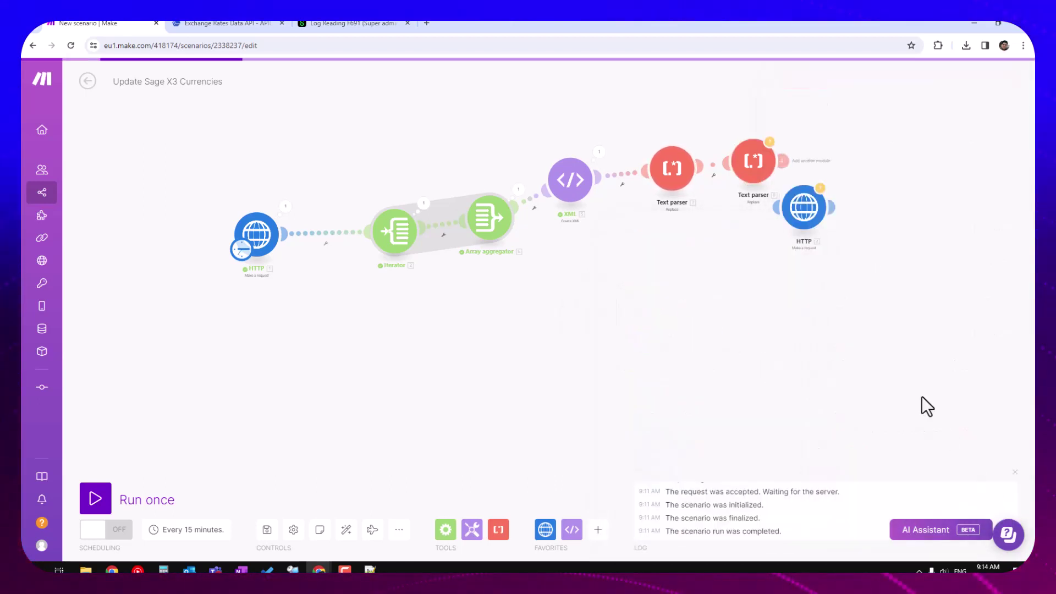
Move the final HTTP module away to make room and add a third Text parser Replace module after the second
left_click_drag(804, 237, 903, 229)
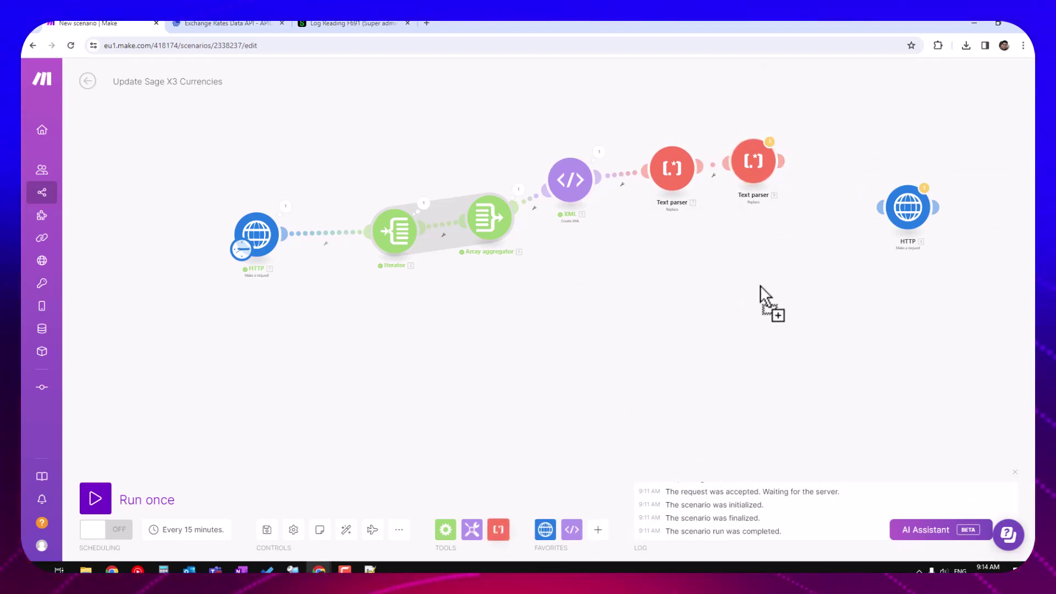
left_click(500, 544)
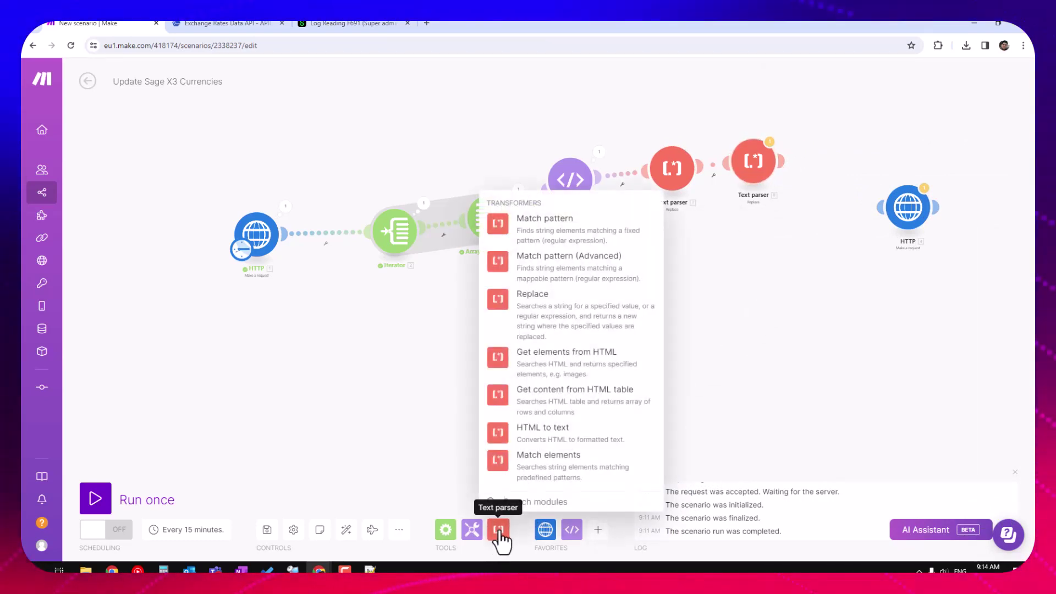
left_click(559, 319)
Configure the third Text parser to replace the pattern "\n" with "|" and set Global match to Yes
left_click(840, 168)
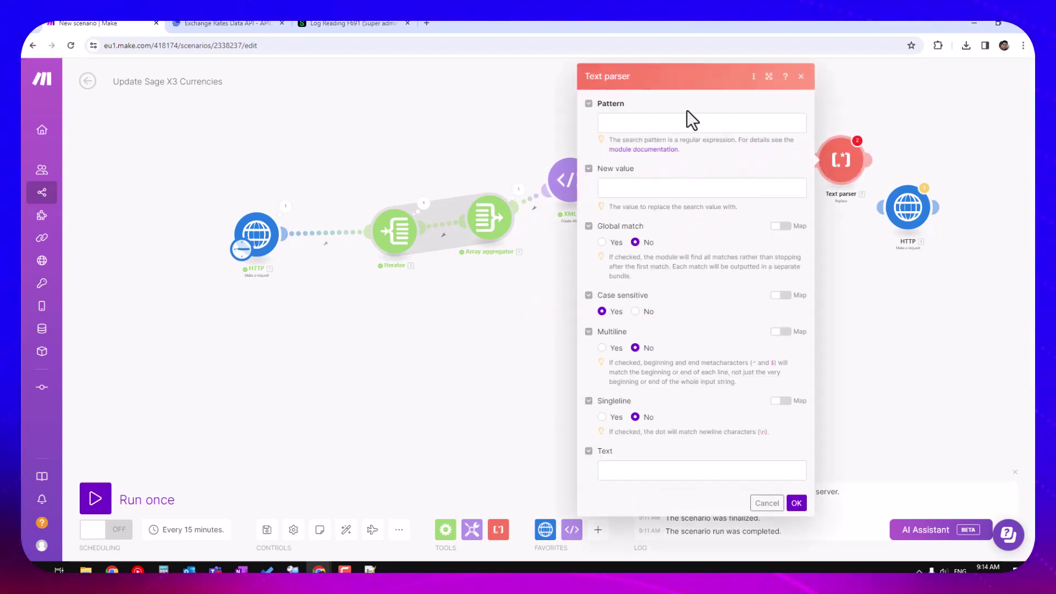
left_click(648, 122)
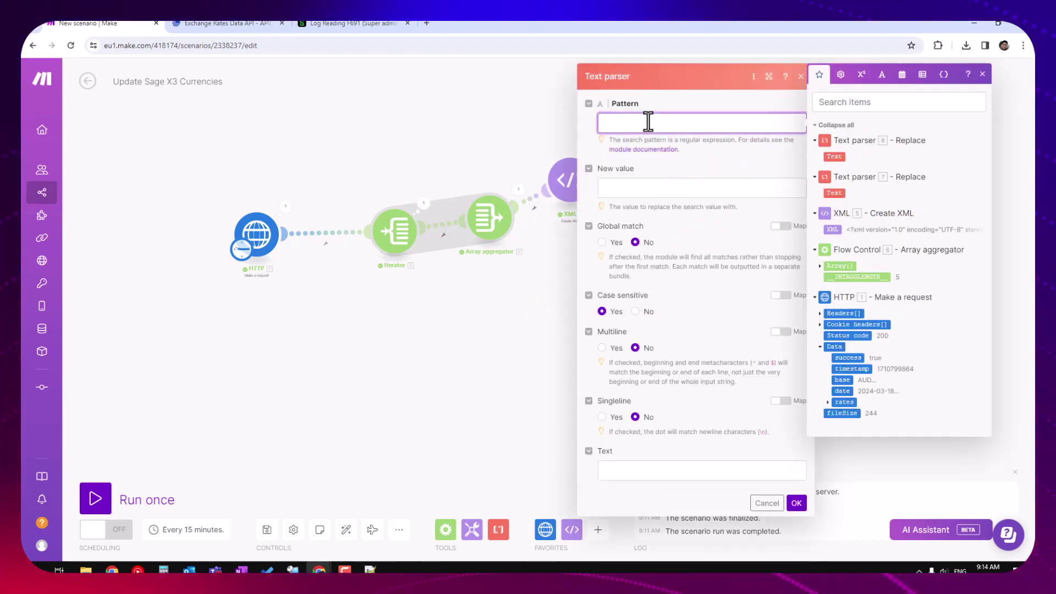
type("\\n")
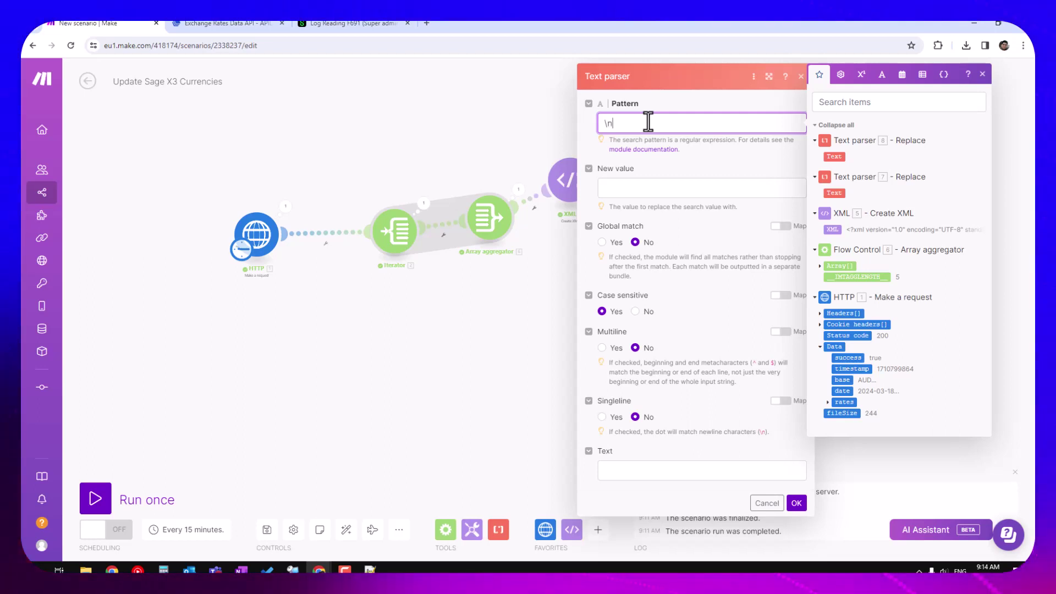
left_click(637, 191)
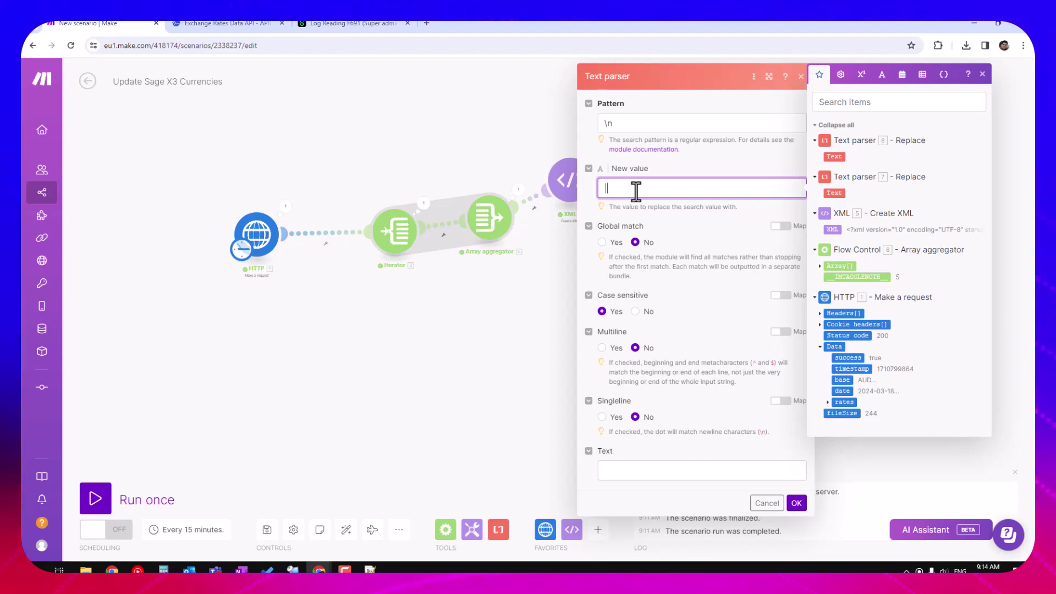
left_click(602, 242)
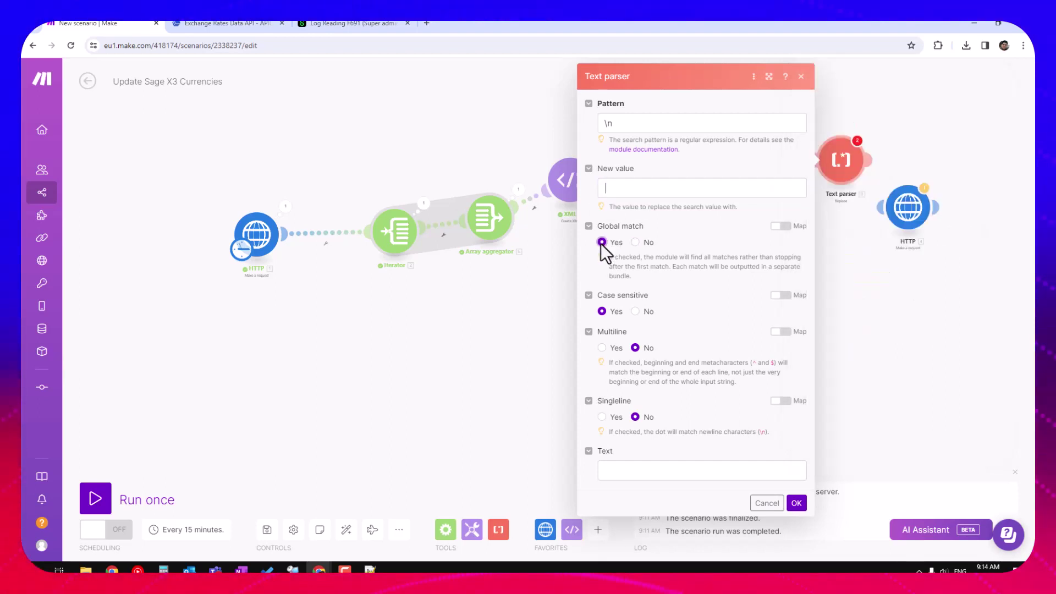
Map the third Text parser's Text to the second Text parser's Text output and save the settings
left_click(682, 468)
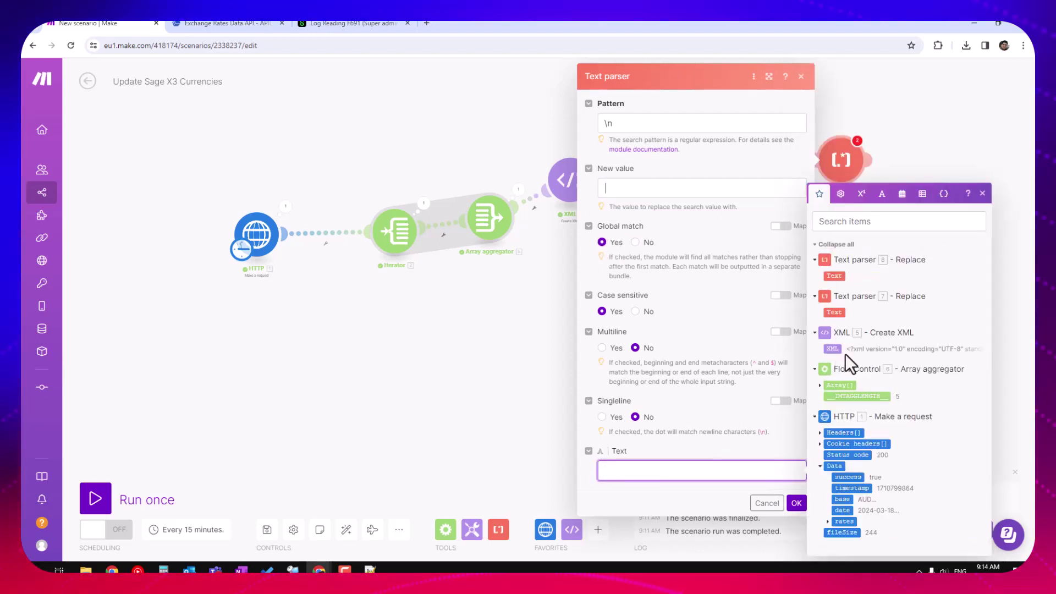
left_click(835, 276)
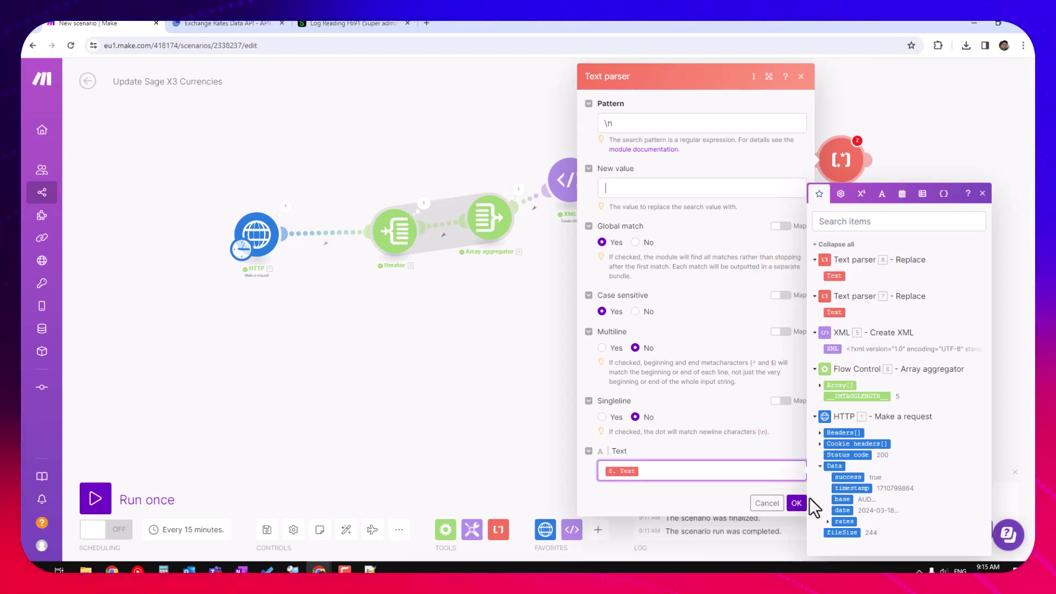
left_click(679, 80)
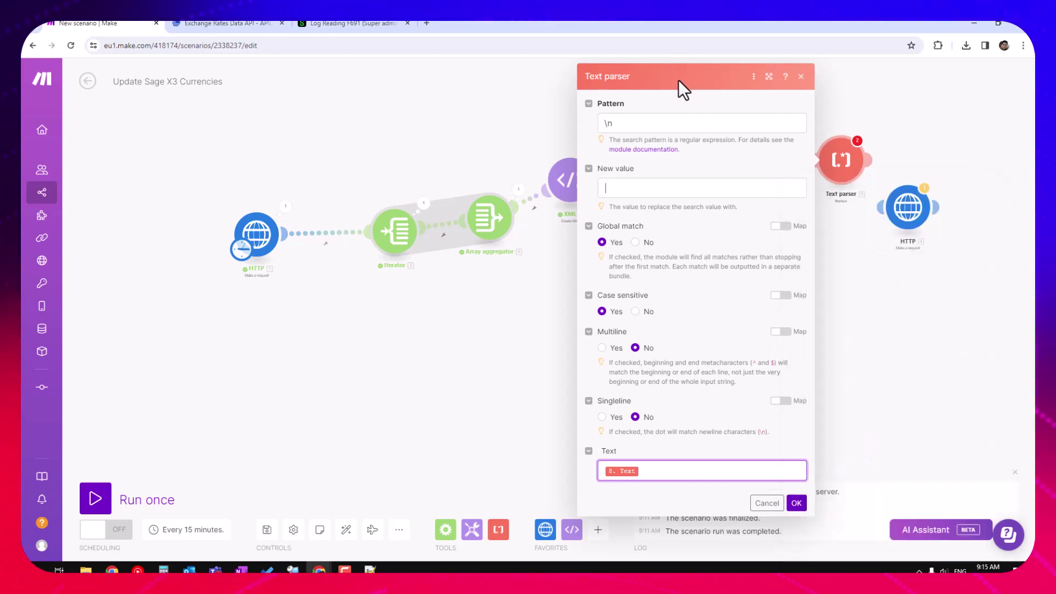
left_click(797, 503)
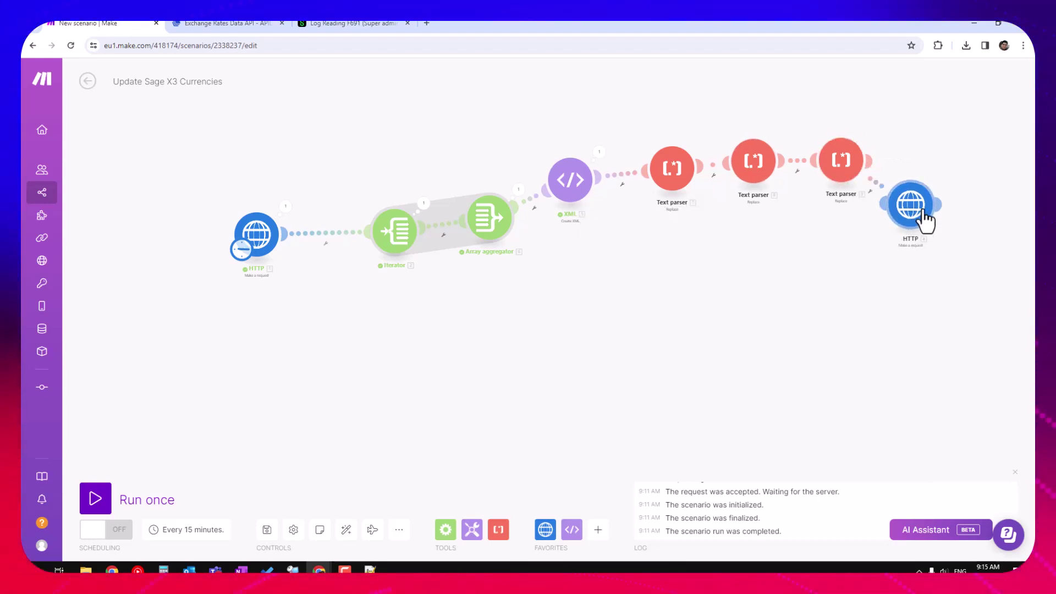
Connect the final HTTP module after the third Text parser and paste the AOWSIMPORT SOAP envelope into its Request content
mouse_move(958, 198)
left_mouse_down()
mouse_move(946, 178)
mouse_move(941, 193)
left_mouse_up()
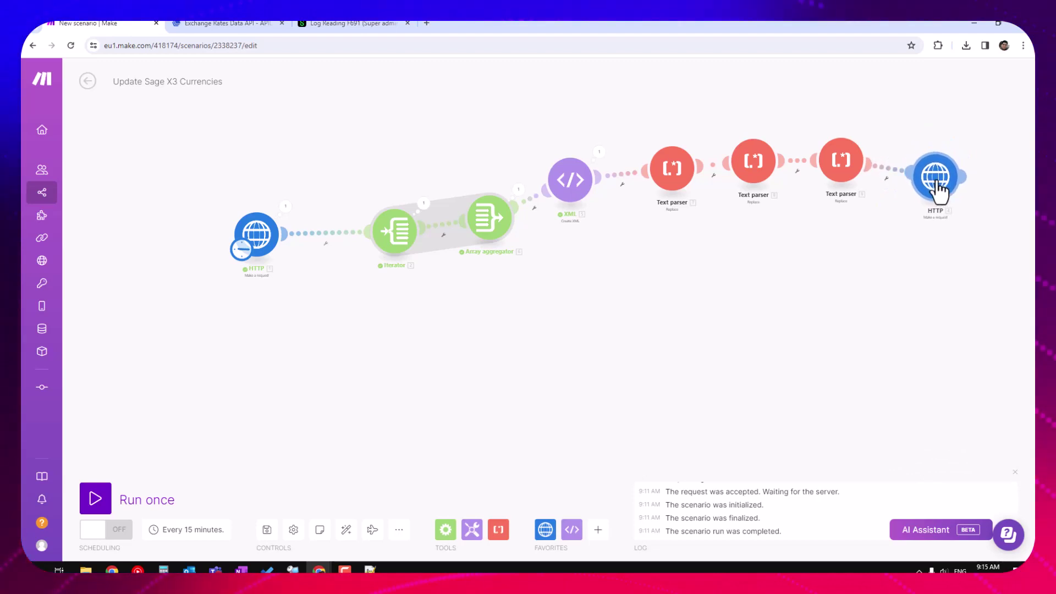
left_click(940, 190)
scroll(762, 325, "down", 5)
left_click(758, 327)
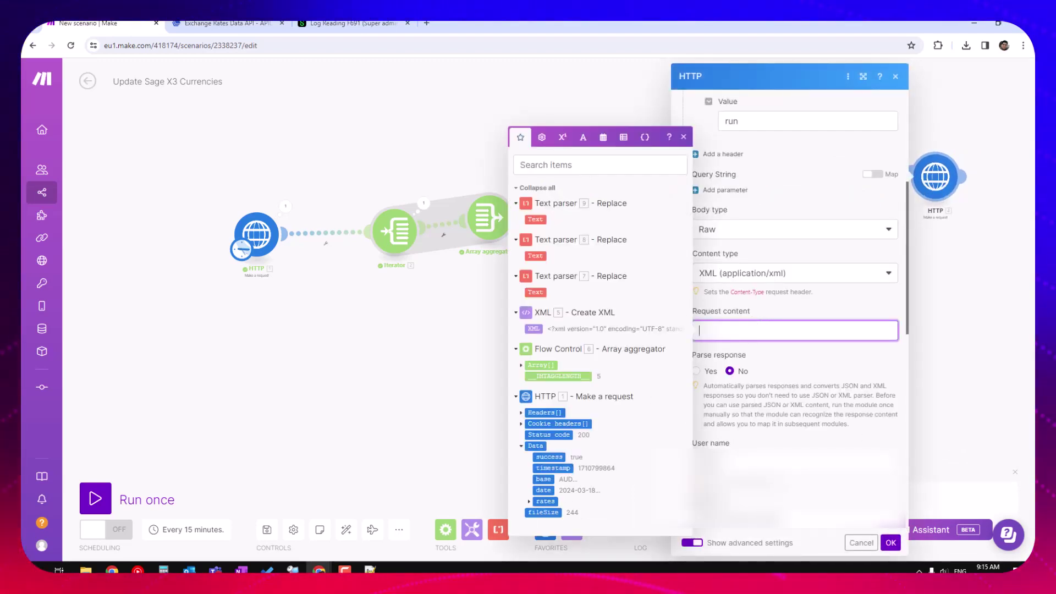
key("Escape")
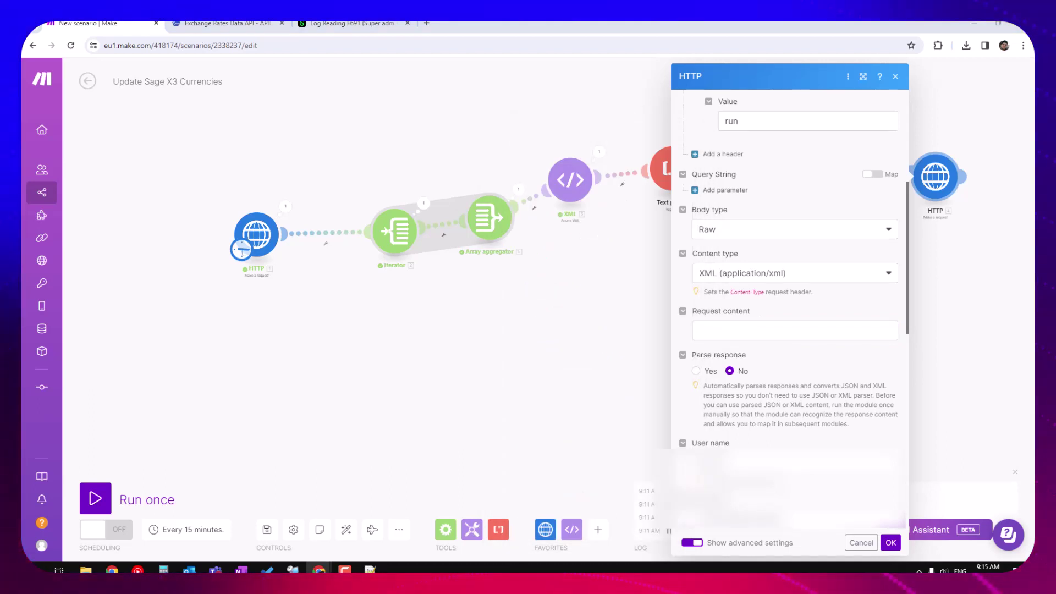
left_click(771, 332)
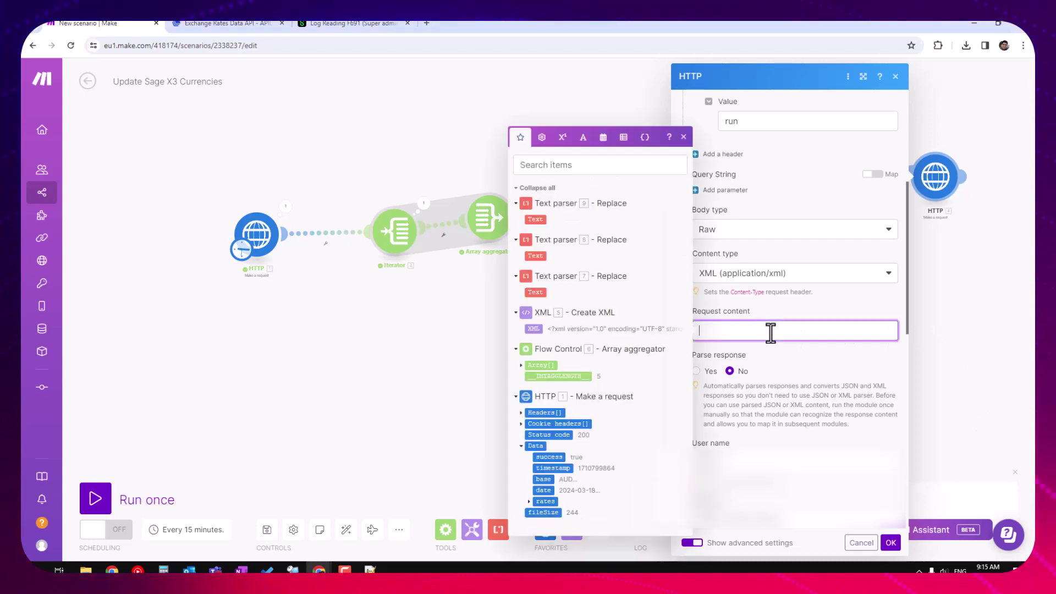
key("ctrl+v")
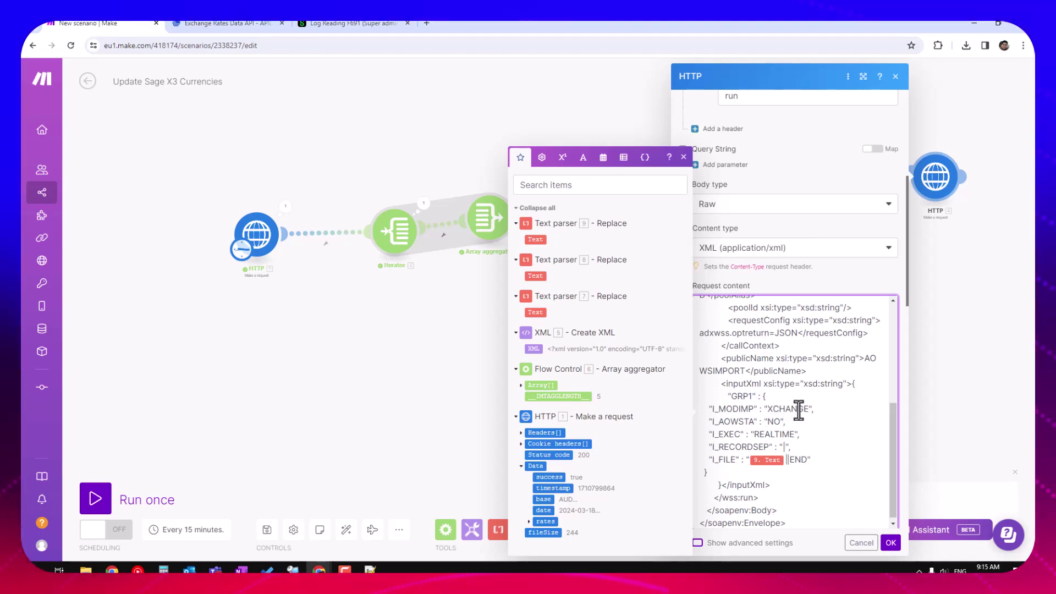
Set the envelope's I_FILE value to the third Text parser's Text output followed by |END, and save the HTTP settings
left_click_drag(809, 408, 771, 412)
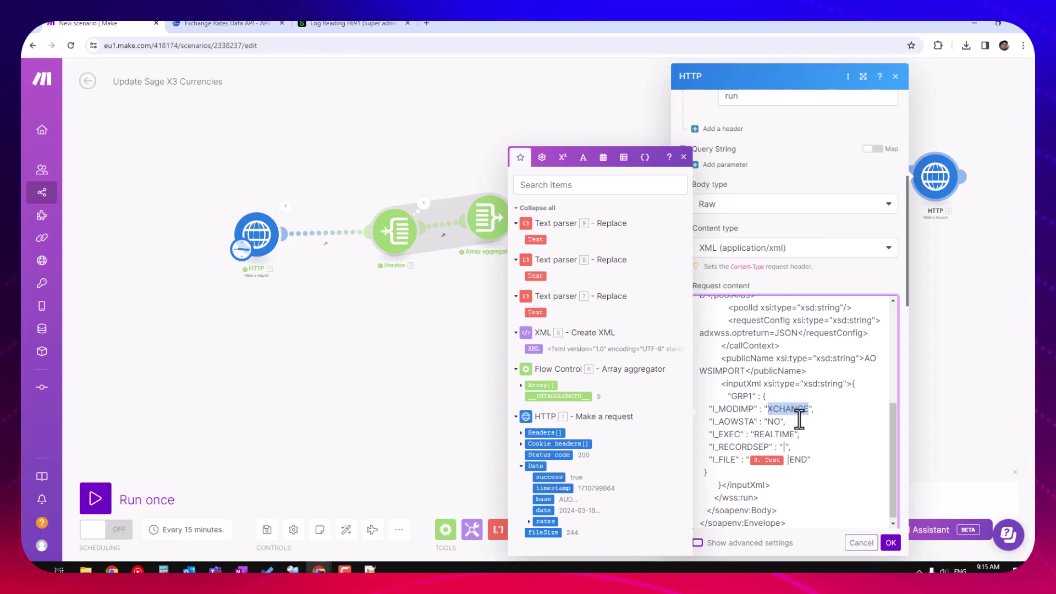
scroll(863, 440, "up", 3)
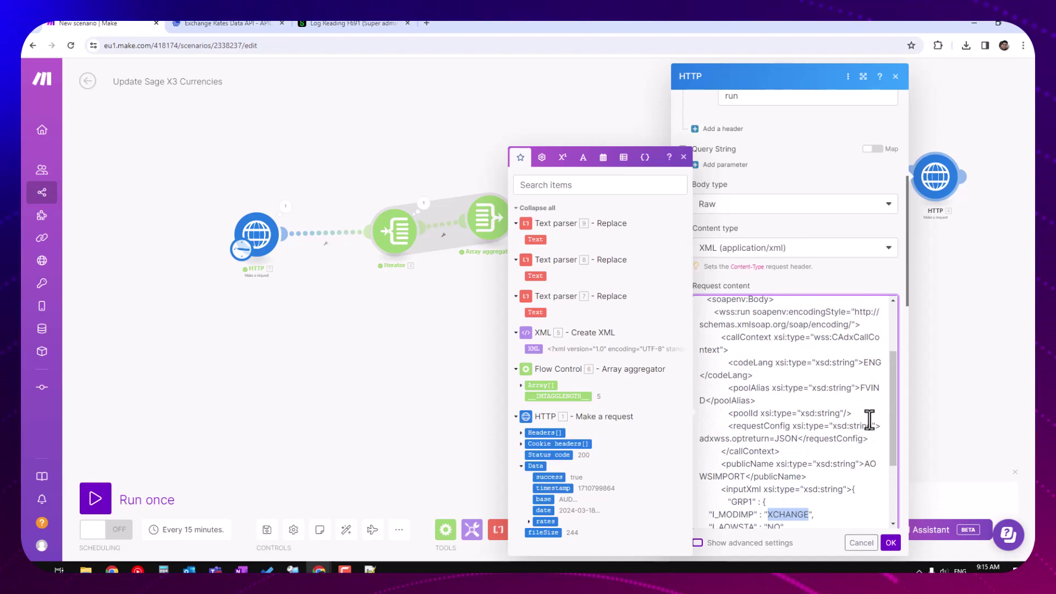
double_click(869, 389)
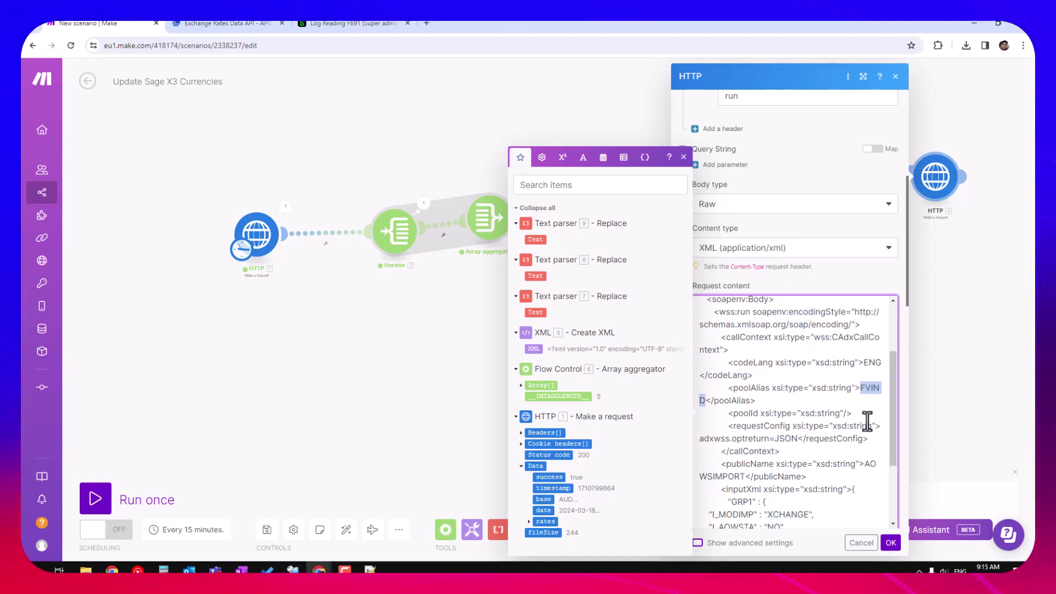
scroll(861, 431, "down", 3)
left_click(792, 460)
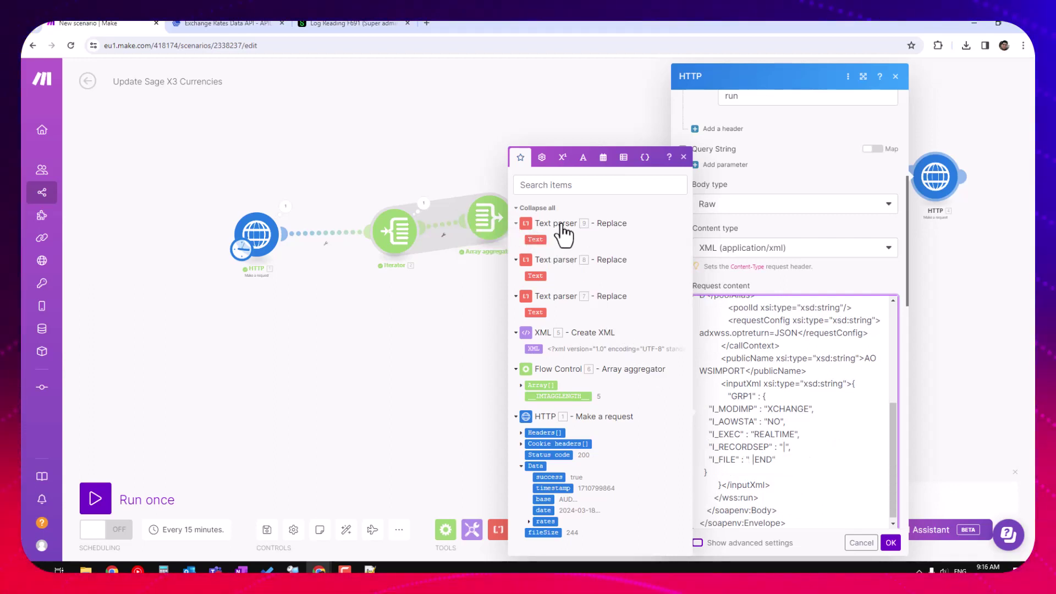
left_click_drag(535, 239, 751, 462)
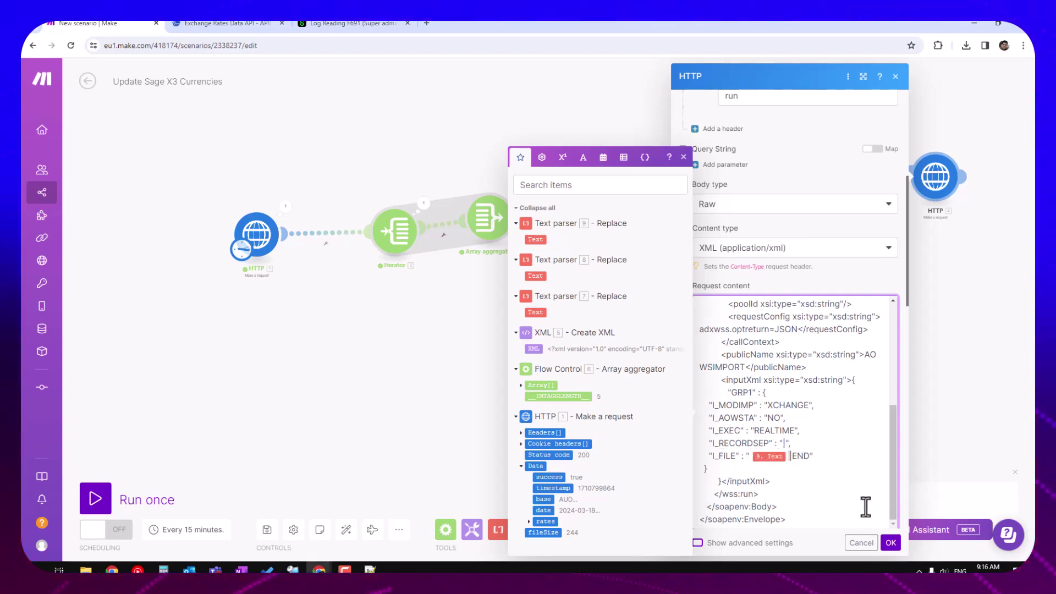
left_click(891, 543)
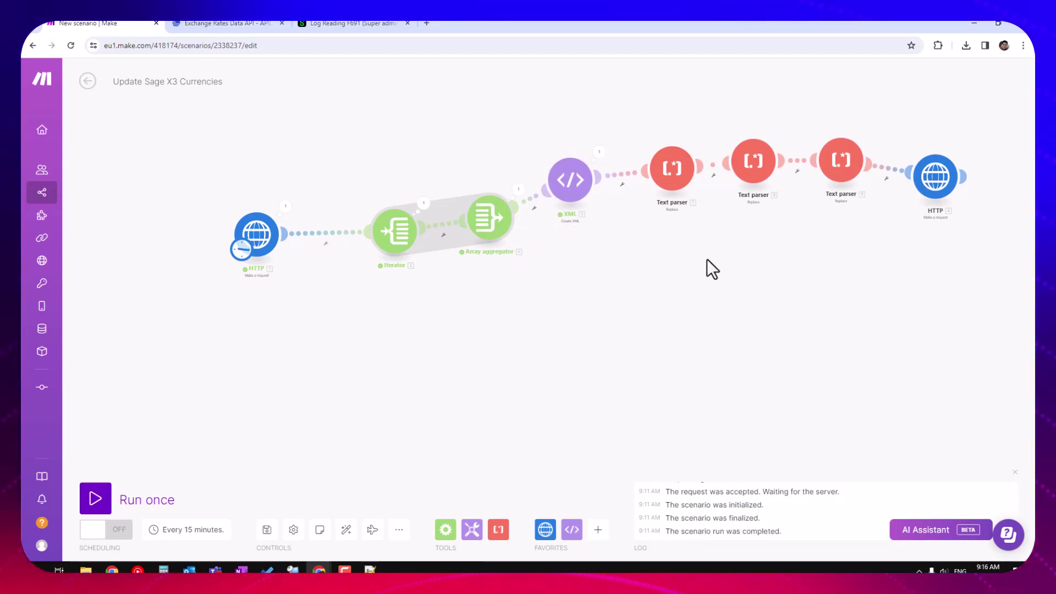
Auto-align the modules on the canvas and run the scenario once
left_click(346, 529)
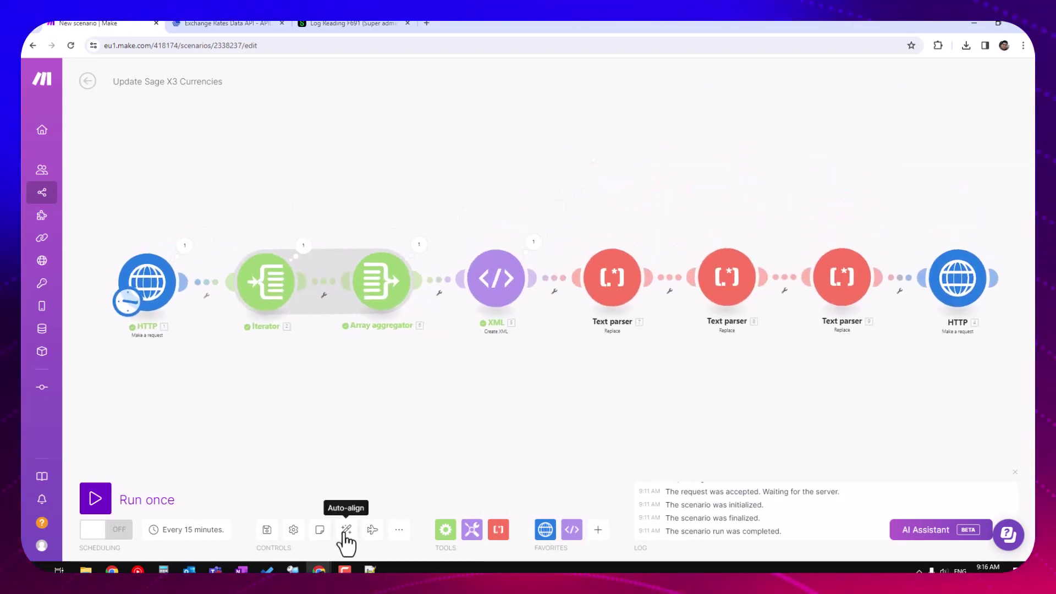
left_click(96, 500)
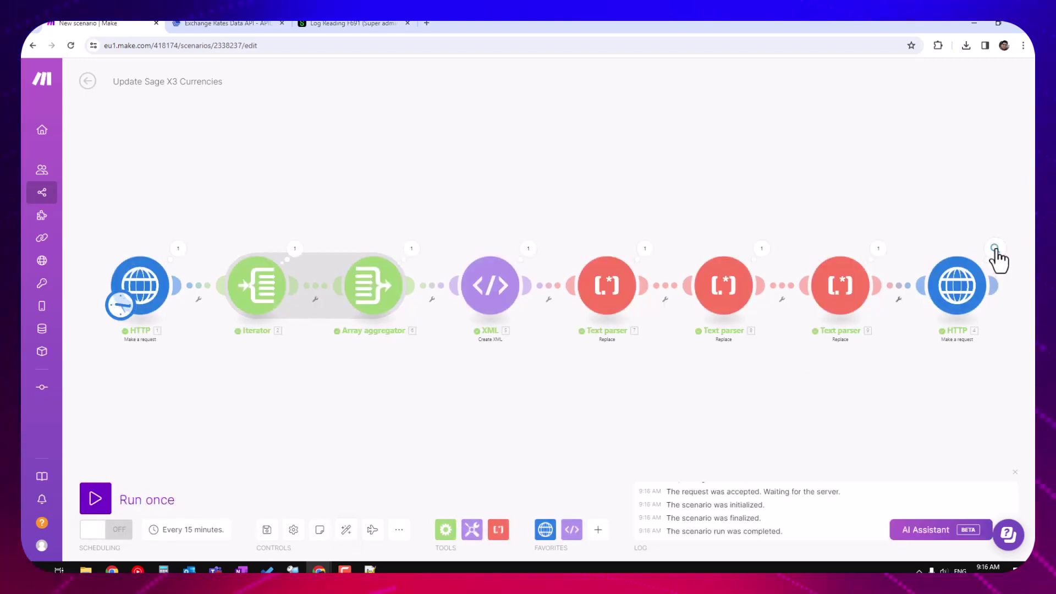
Open the final HTTP module's run output and expand its Data to inspect the SOAP response
left_click(996, 250)
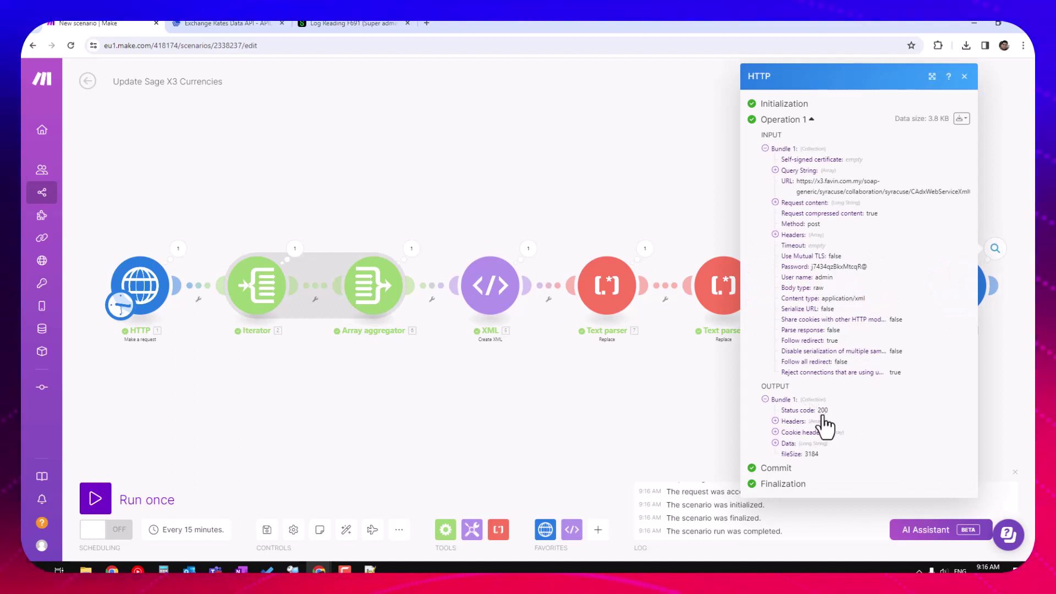
left_click(776, 444)
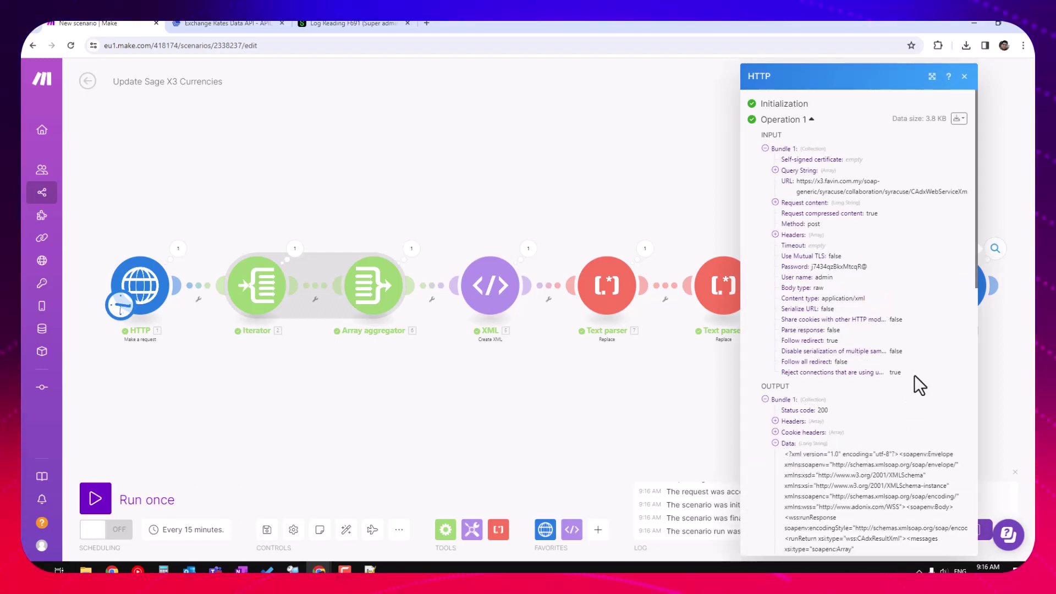
Read through the SOAP response data in the HTTP output down to the EUR AUD creation message and highlight that message
scroll(914, 375, "down", 6)
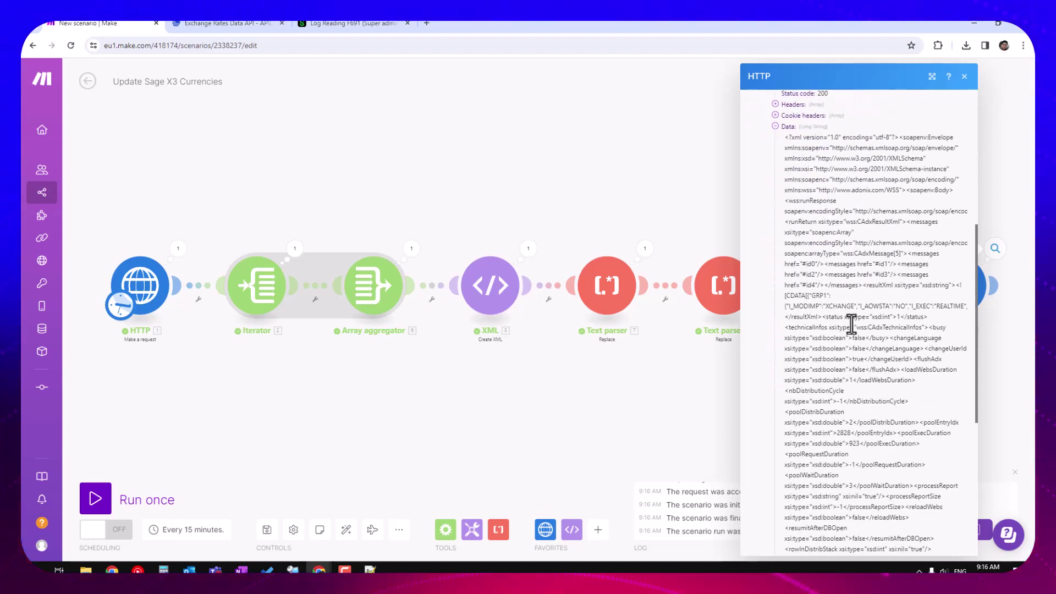
scroll(851, 324, "down", 2)
scroll(852, 324, "down", 2)
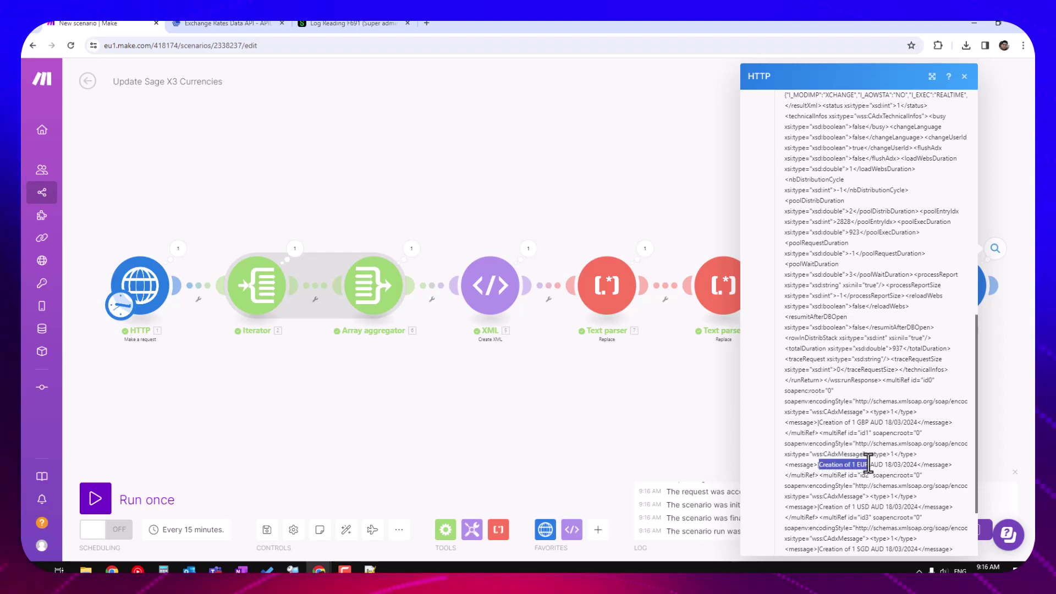
left_click_drag(868, 464, 917, 464)
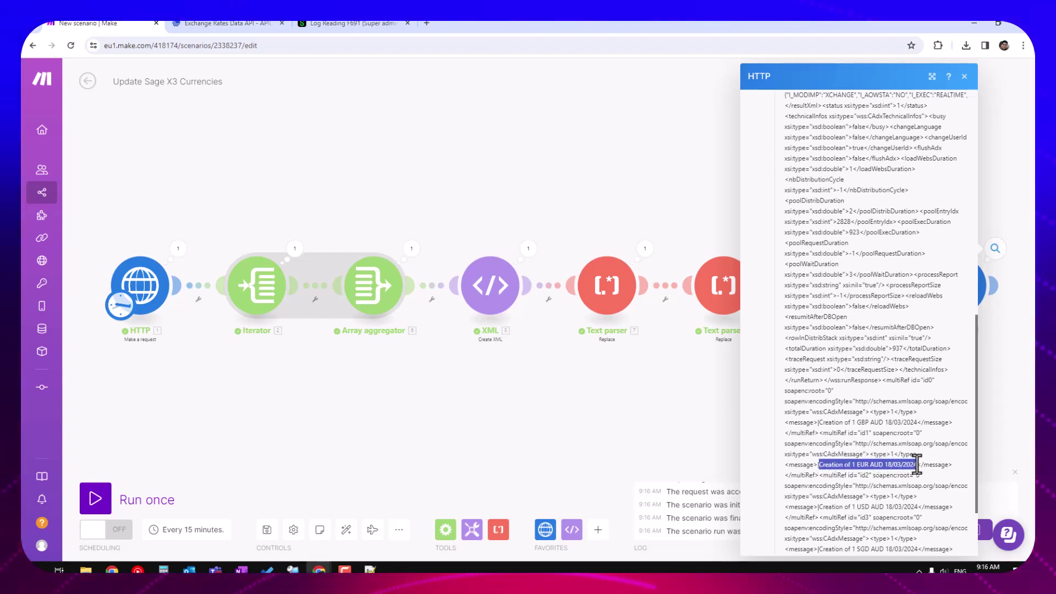
Switch to Sage X3, open Currency rates under Common data, and show the rates for source currency AUD
left_click(332, 24)
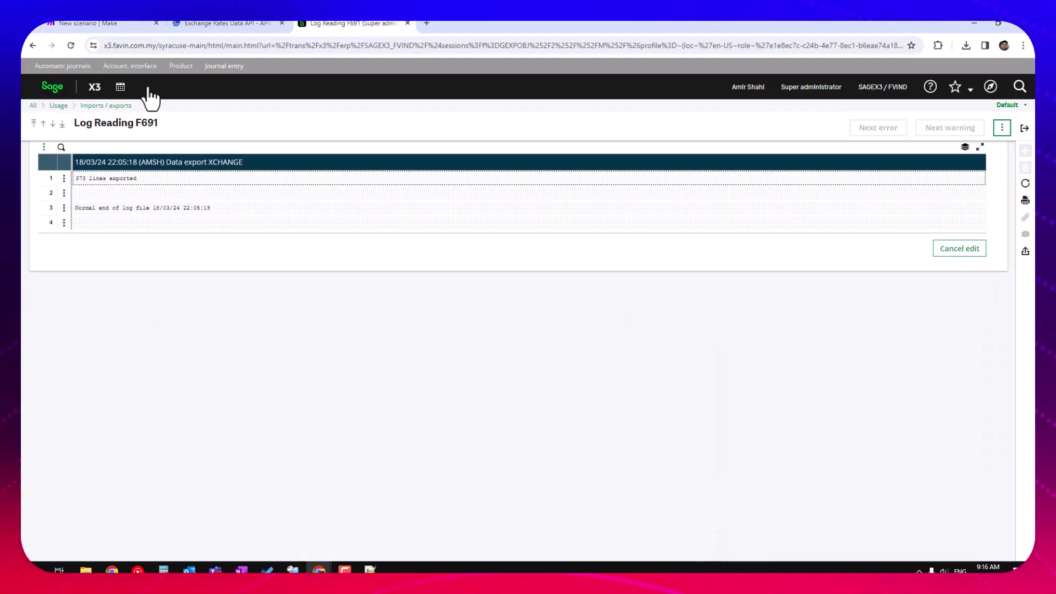
left_click(990, 86)
left_click(259, 212)
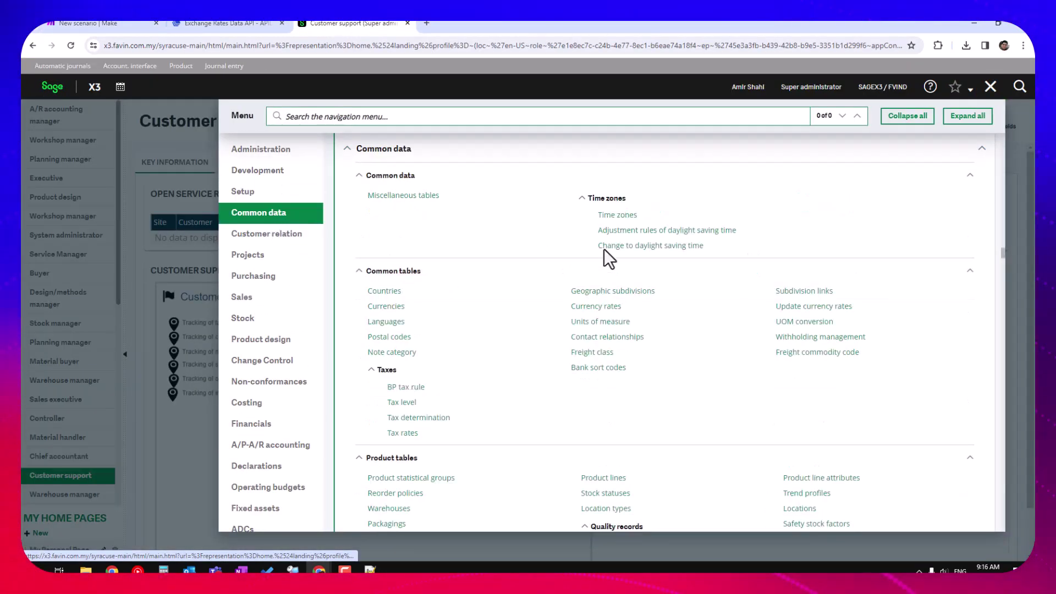
left_click(602, 311)
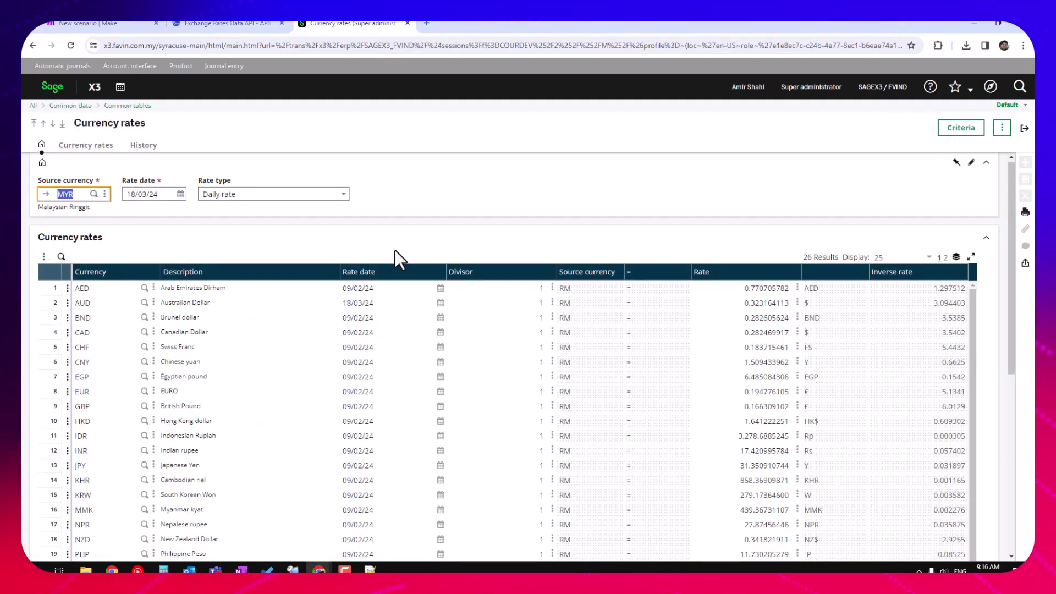
type("aud")
key("Tab")
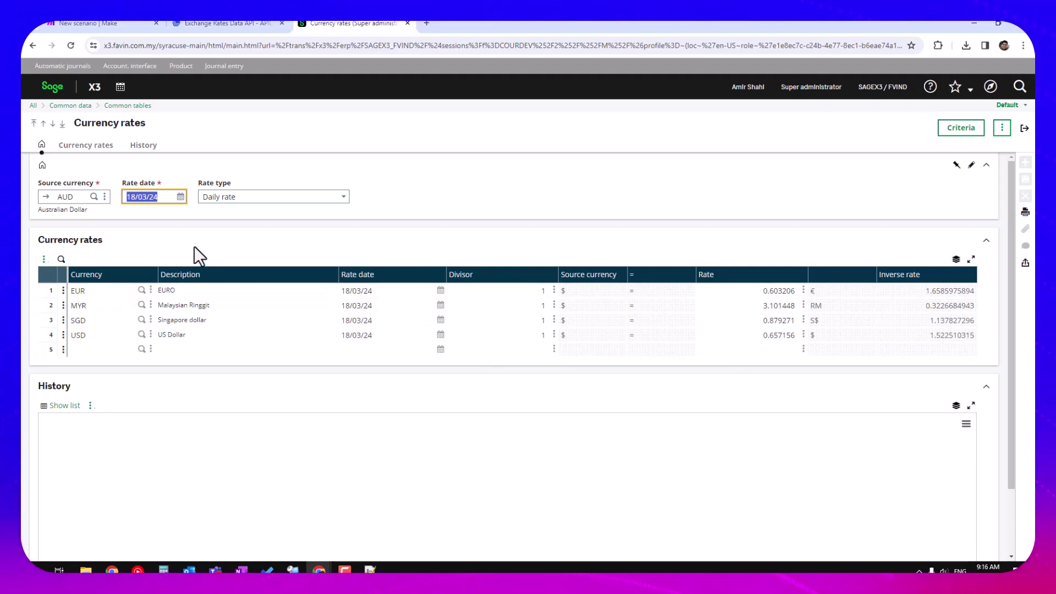
Change the source currency to EUR to check its imported exchange rates
left_click(78, 197)
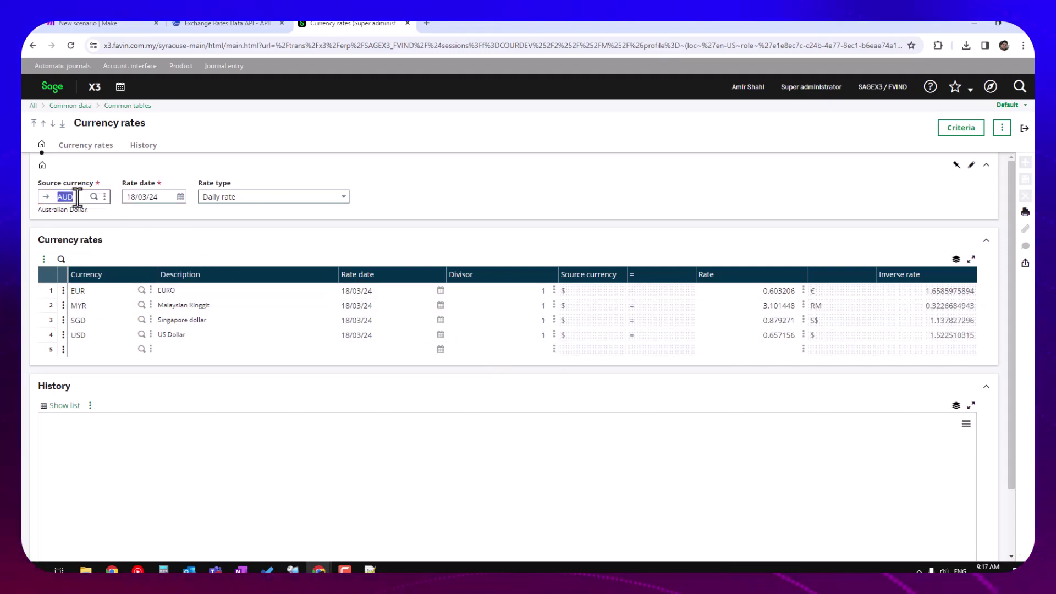
type("m")
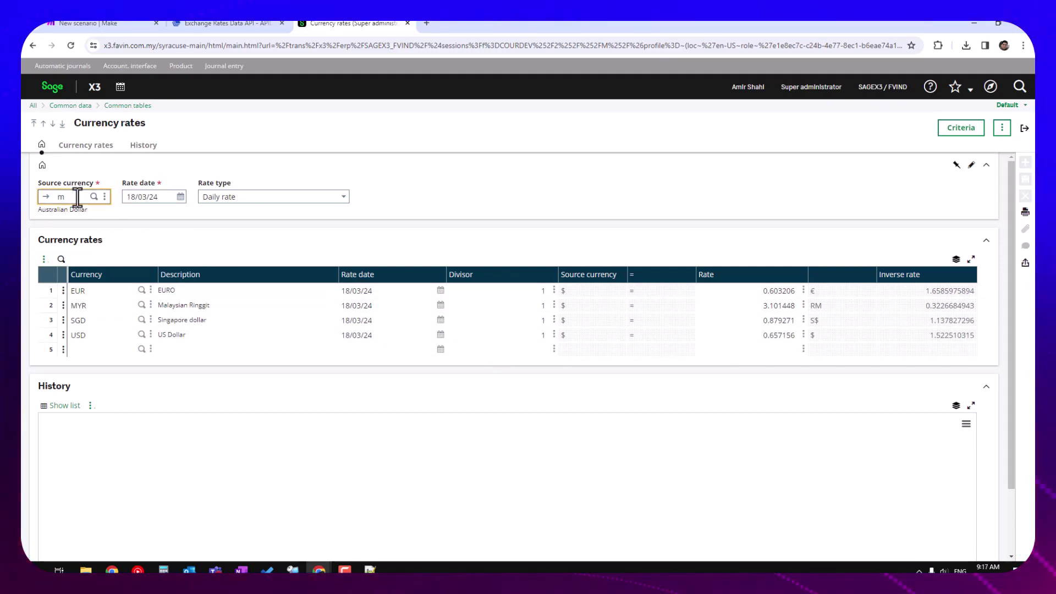
key("BackSpace")
type("EUR")
key("Tab")
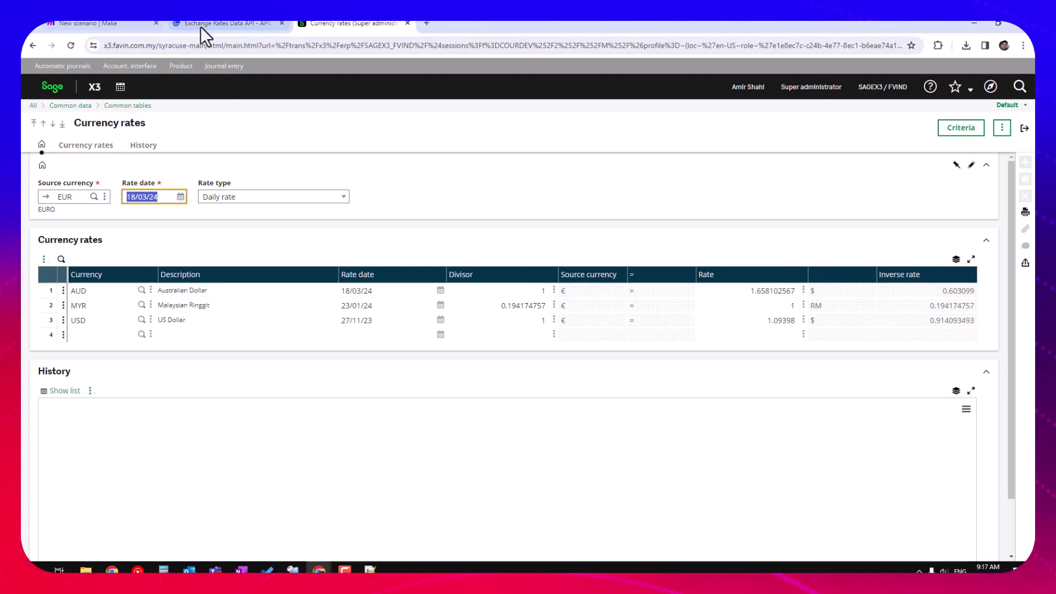
Return to the Make scenario, close the HTTP module's output, and turn scheduling on
left_click(112, 24)
left_click(612, 189)
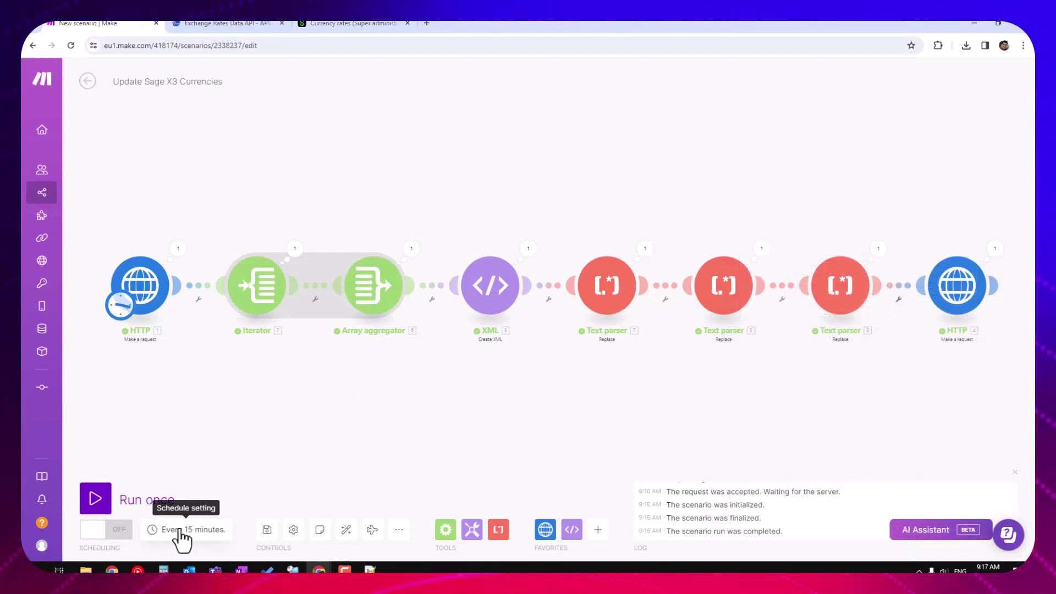
left_click(118, 539)
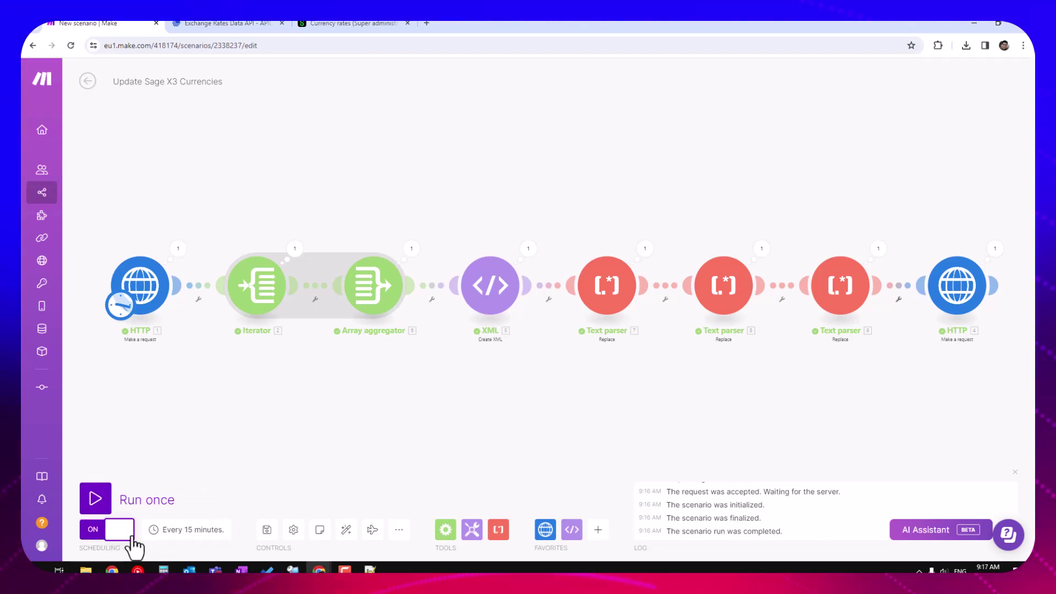
left_click(210, 533)
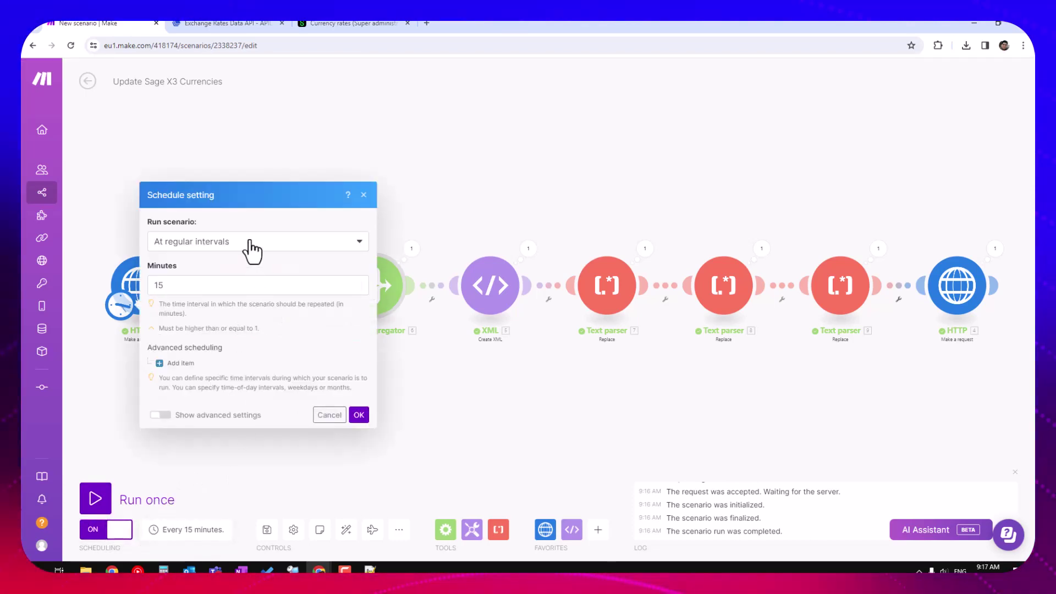
left_click(244, 243)
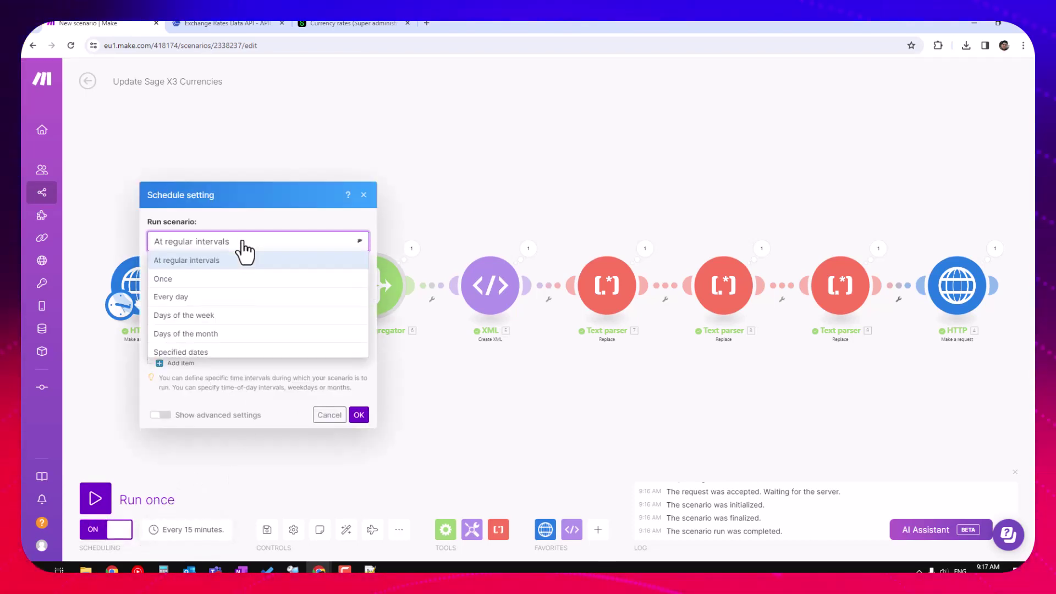
left_click(230, 298)
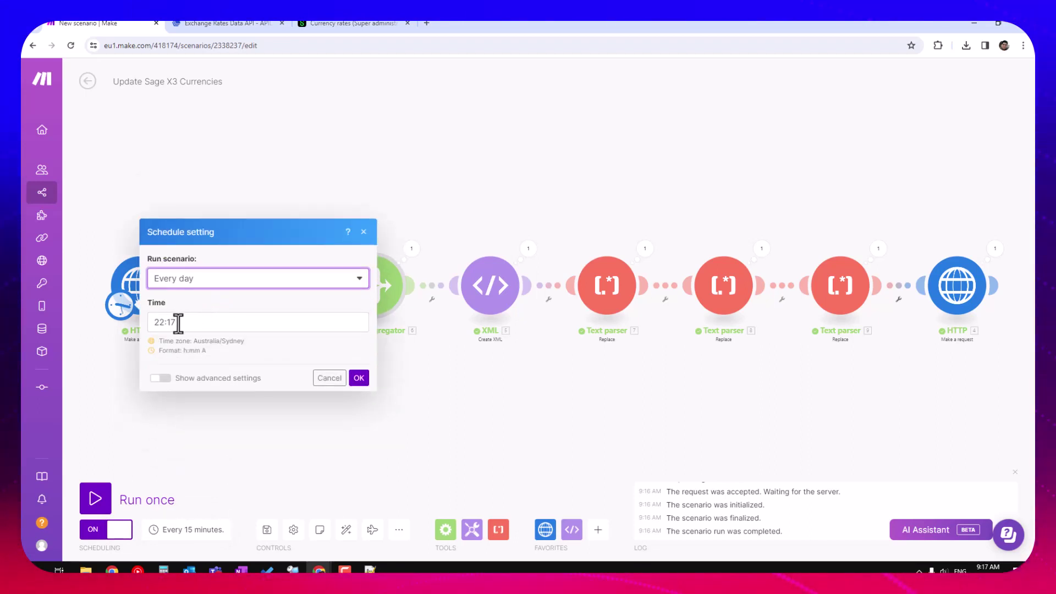
left_click(178, 323)
key("Escape")
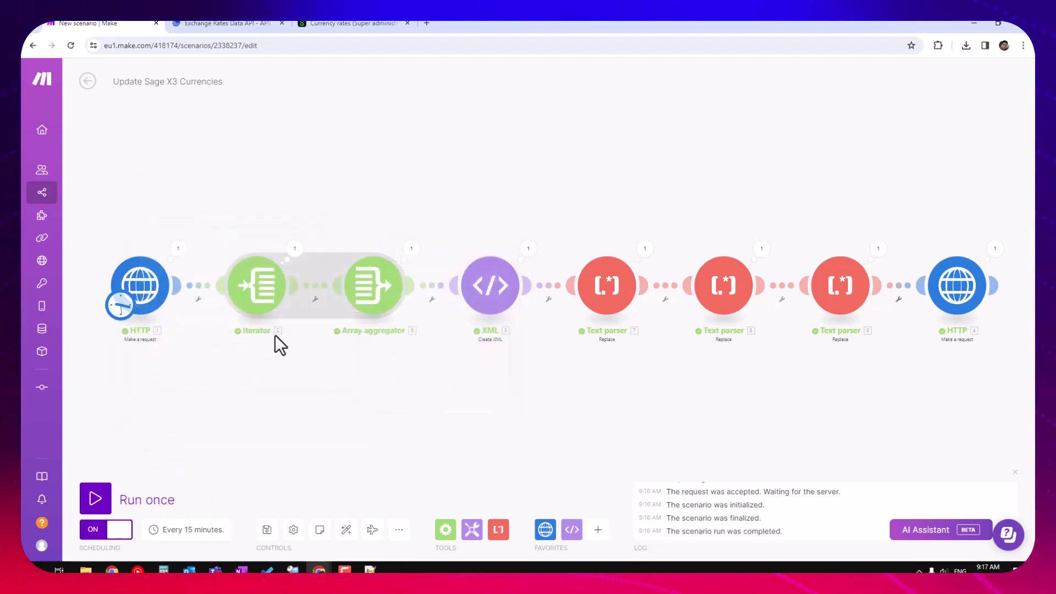
Schedule the scenario to run every day at 11:00 and confirm the schedule setting
left_click(186, 532)
left_click(220, 241)
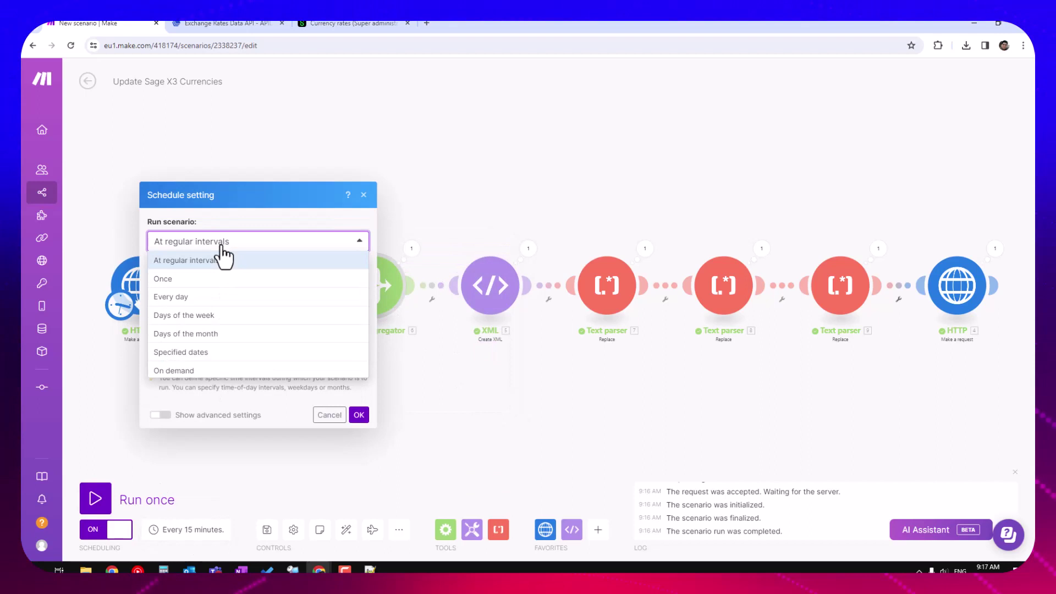
left_click(204, 297)
left_click(184, 323)
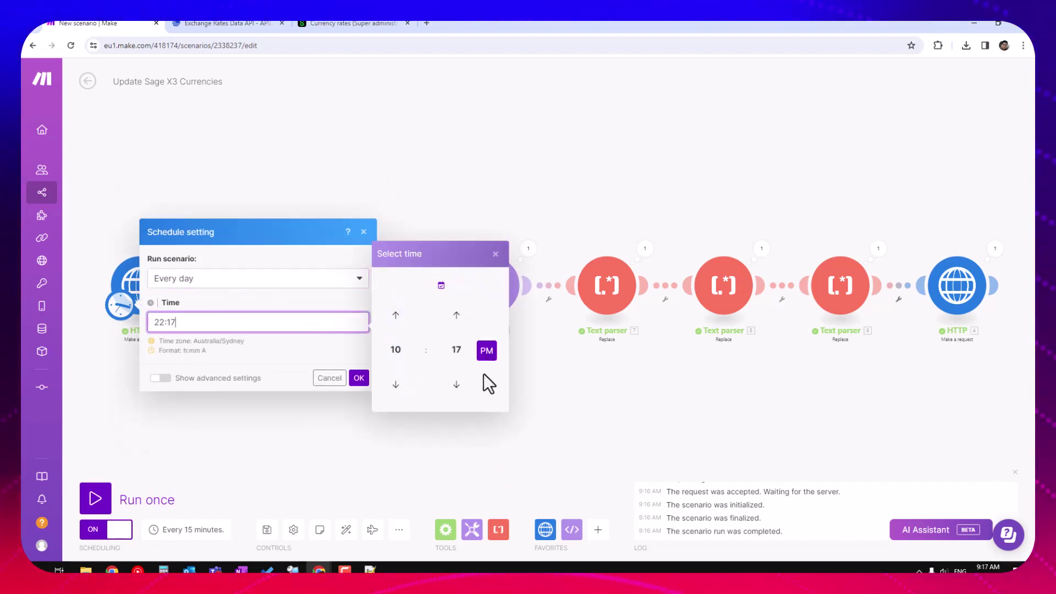
left_click_drag(191, 328, 153, 326)
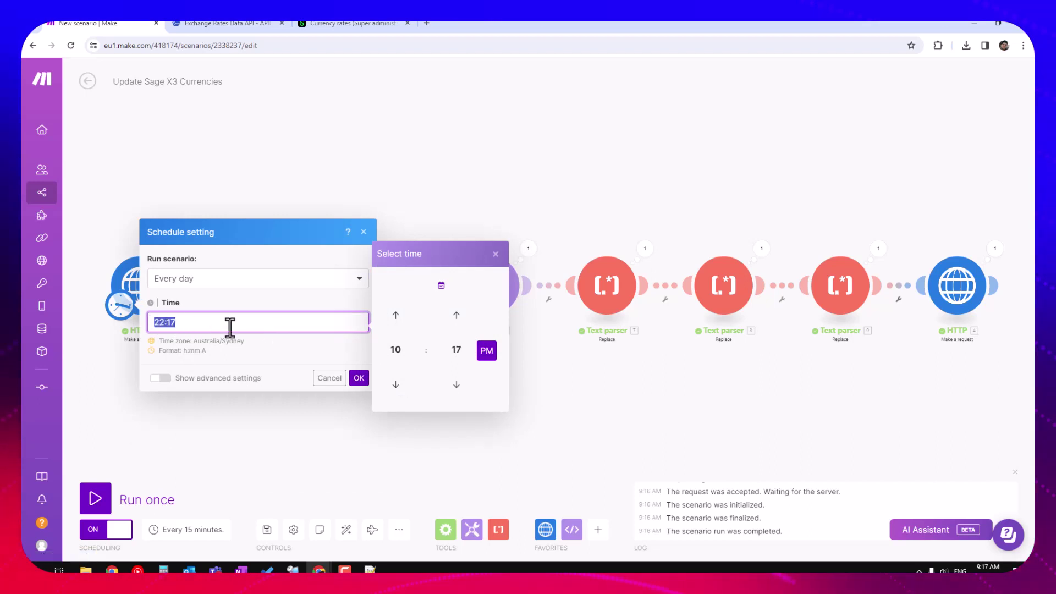
type("11")
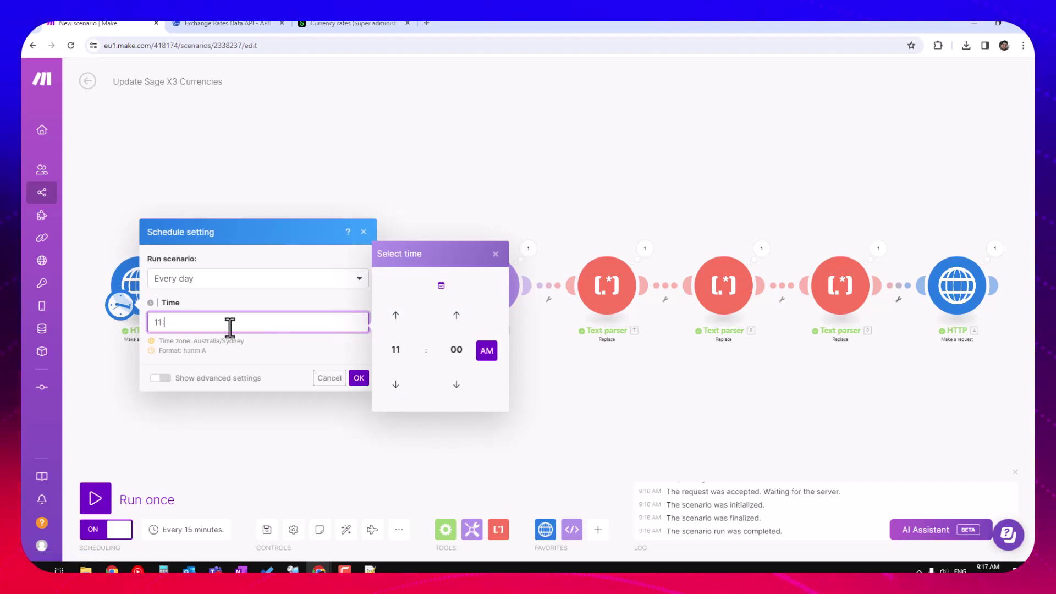
type(":00")
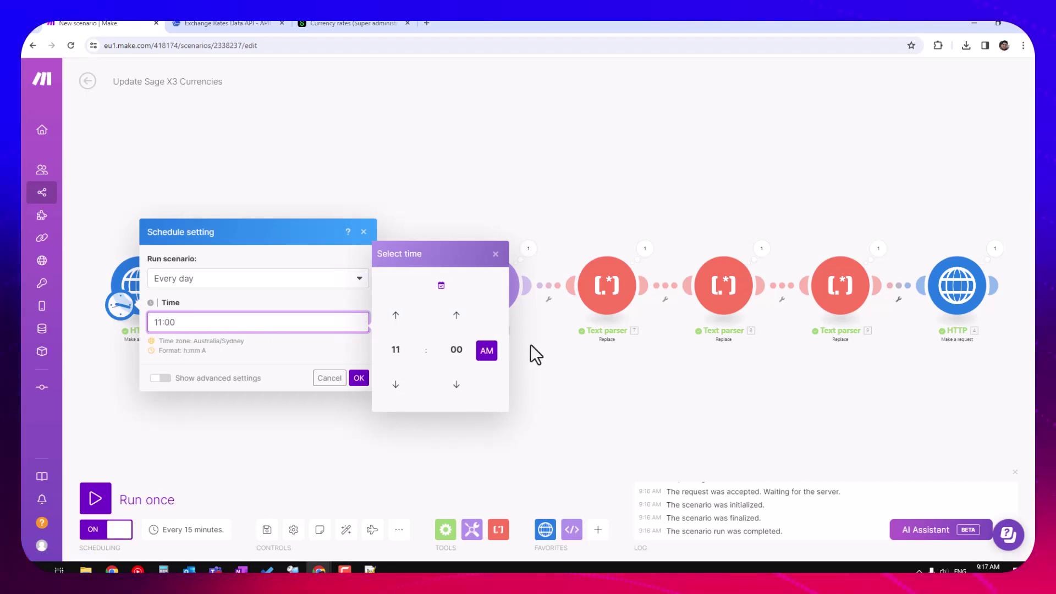
left_click(358, 378)
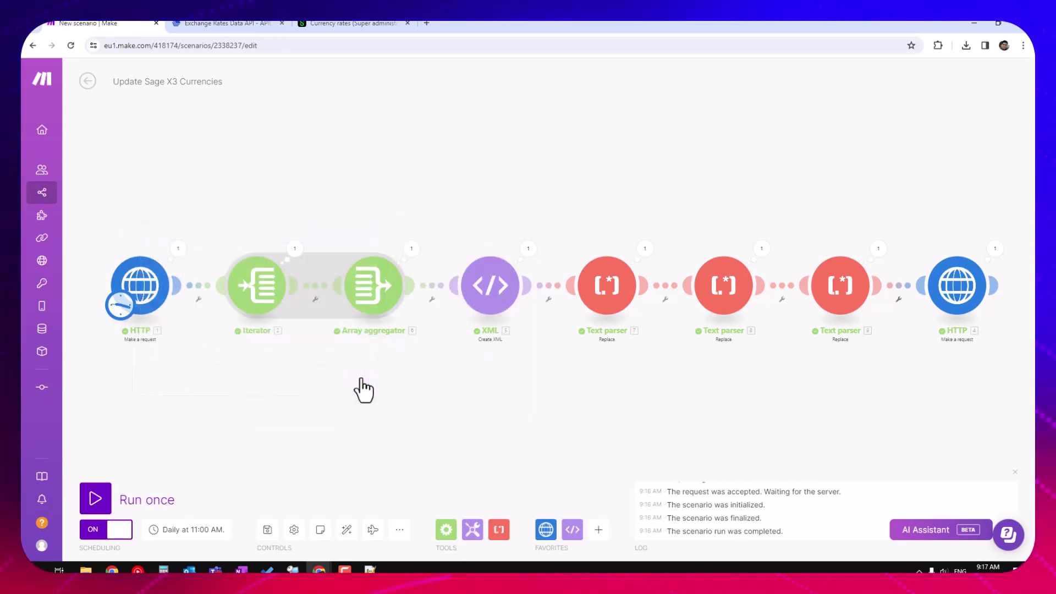